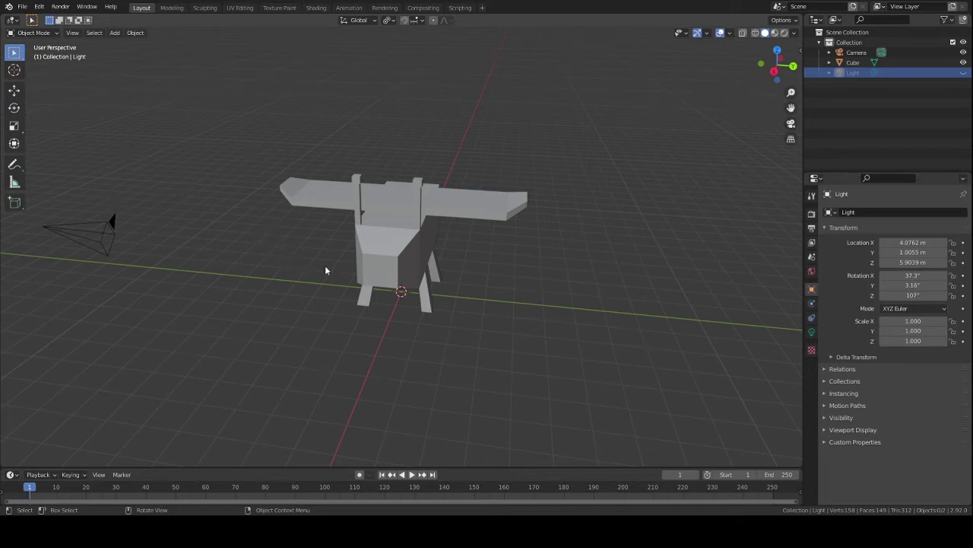
{"action": "middle_click_drag", "start_coordinate": [332, 279], "coordinate": [310, 285]}
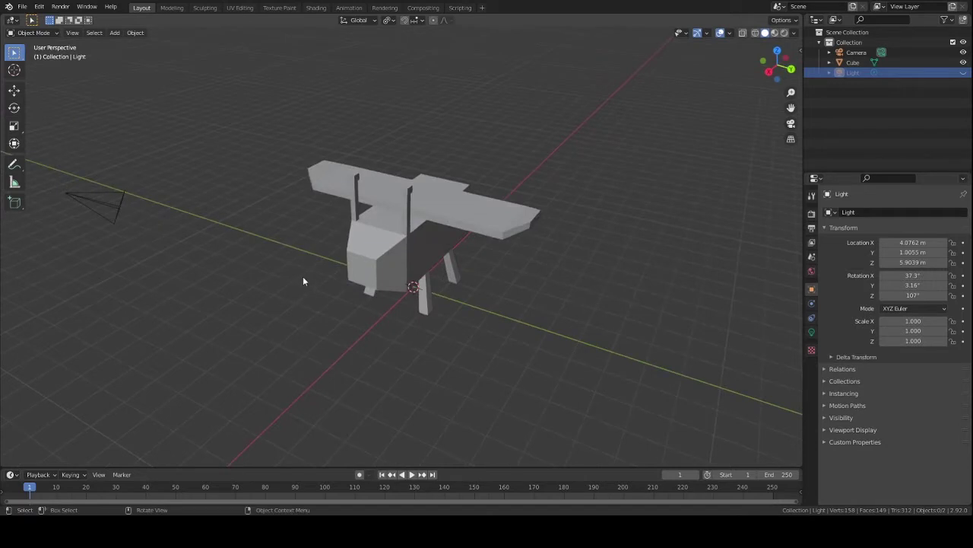
{"action": "middle_click_drag", "start_coordinate": [316, 272], "coordinate": [359, 273]}
{"action": "left_click", "coordinate": [391, 258]}
{"action": "key", "text": "Tab"}
{"action": "key", "text": "Tab"}
{"action": "left_click", "coordinate": [520, 296]}
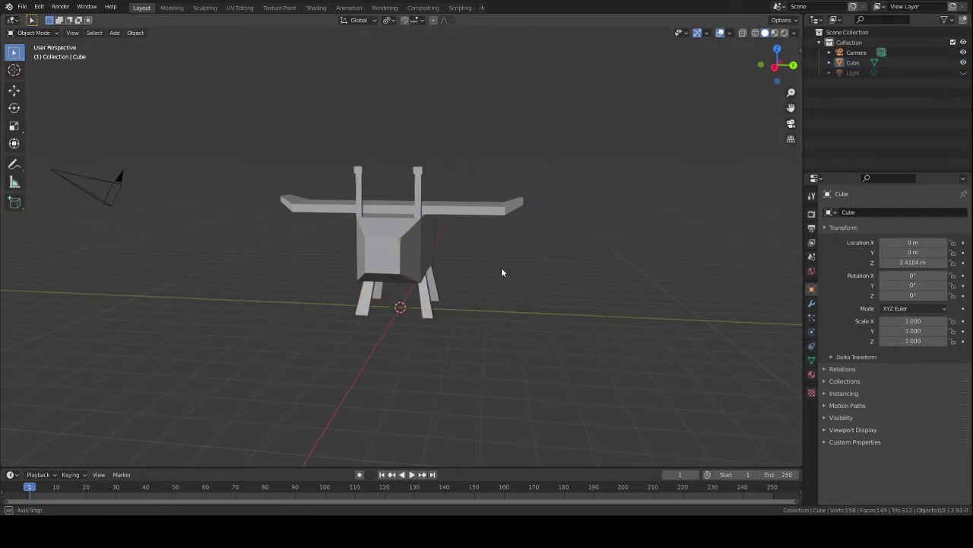
{"action": "middle_click_drag", "start_coordinate": [502, 271], "coordinate": [482, 284]}
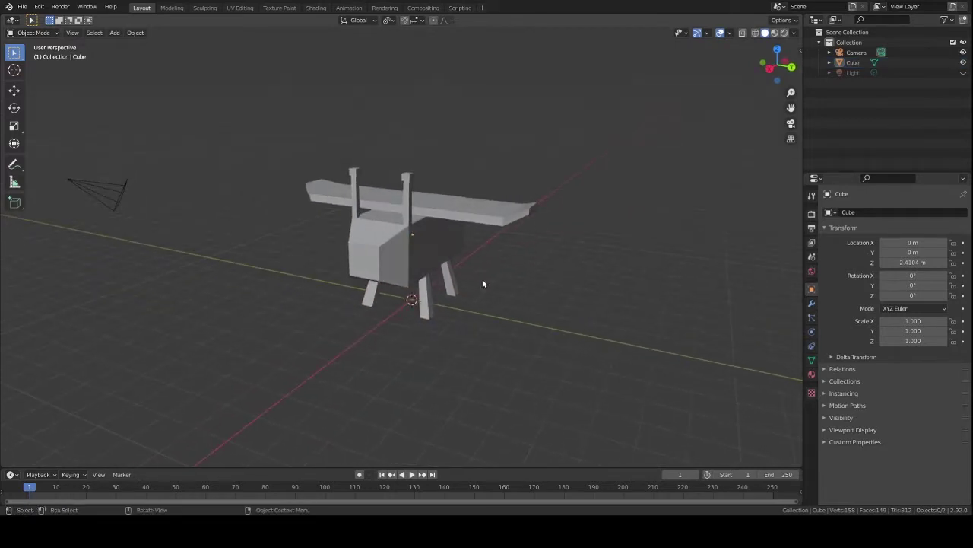
Step: Search the add-ons in the preferences for "rig" and enable the Rigging: Rigify add-on
{"action": "left_click", "coordinate": [39, 8]}
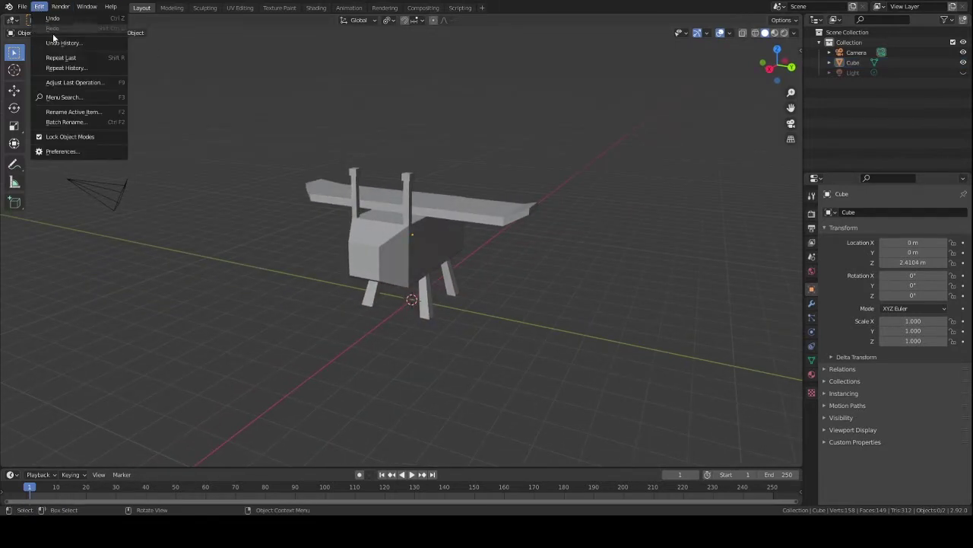
{"action": "left_click", "coordinate": [69, 151]}
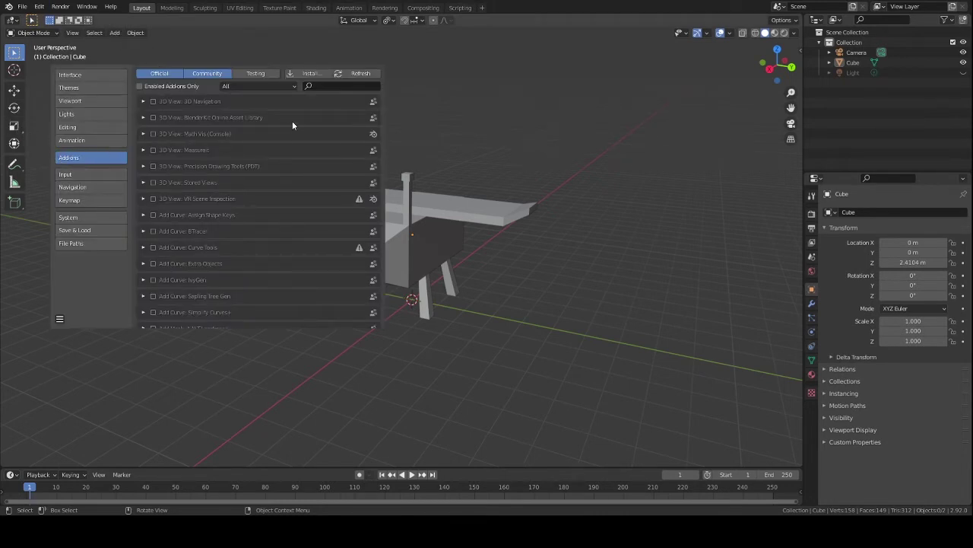
{"action": "left_click", "coordinate": [334, 86]}
{"action": "type", "text": "rig"}
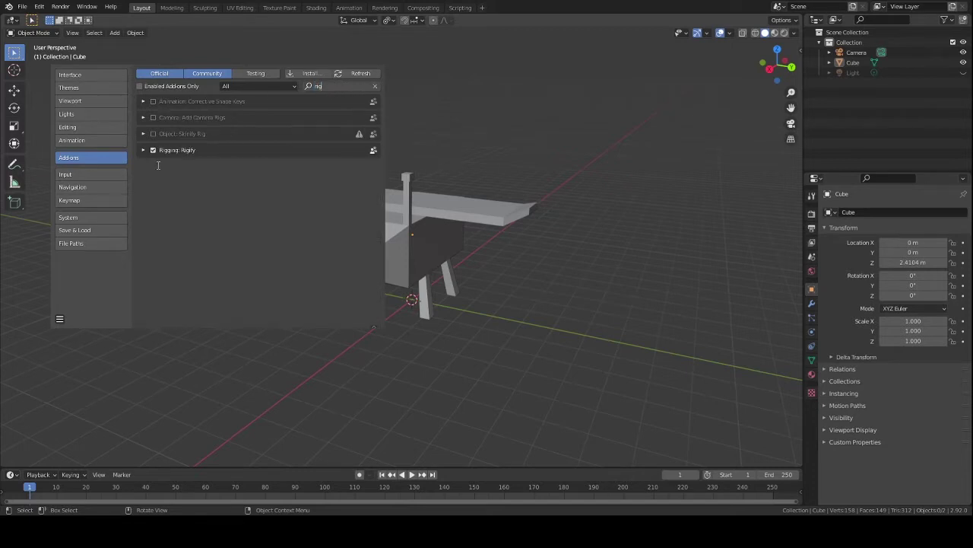
{"action": "left_click", "coordinate": [153, 149]}
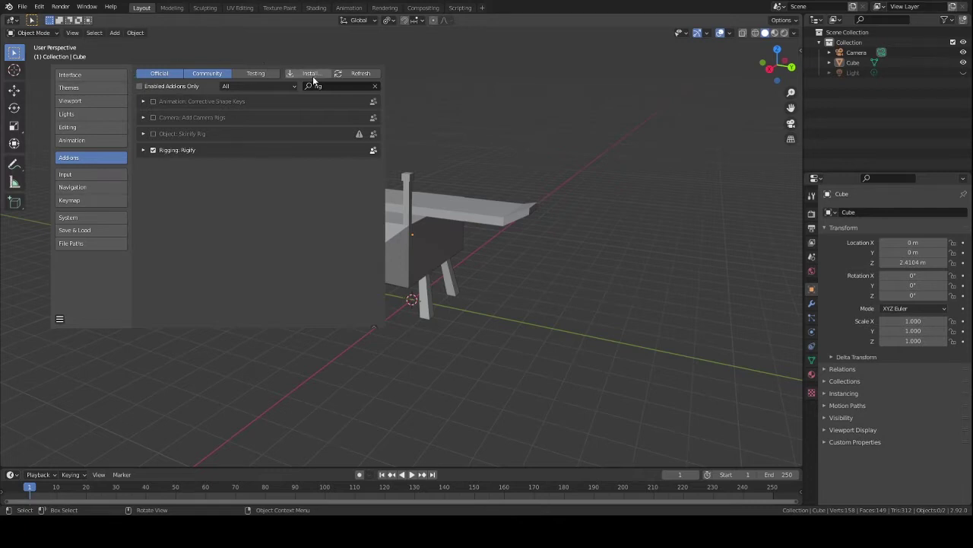
{"action": "left_click", "coordinate": [366, 55]}
Step: Compare the armature types available for adding with the Rigify add-on enabled and disabled
{"action": "middle_click_drag", "start_coordinate": [413, 195], "coordinate": [387, 229]}
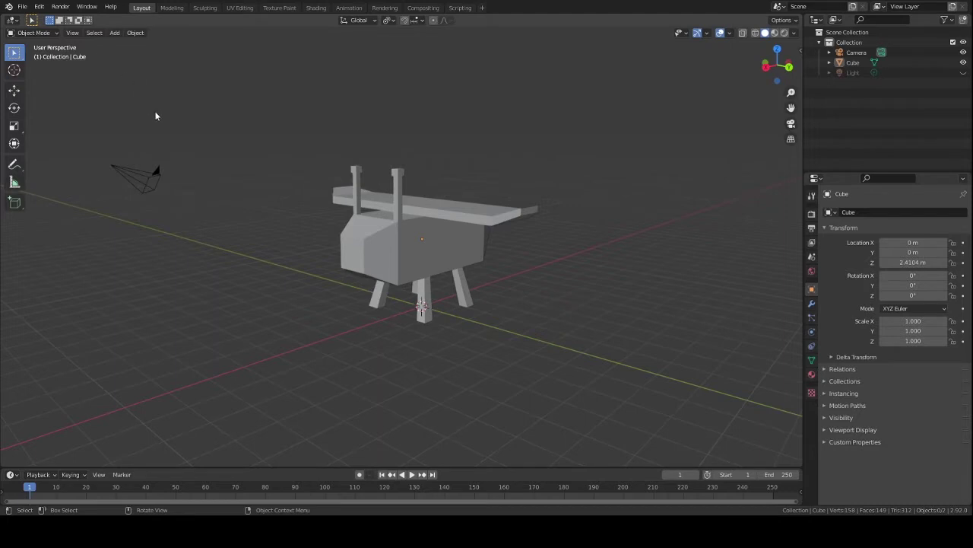
{"action": "left_click", "coordinate": [114, 33]}
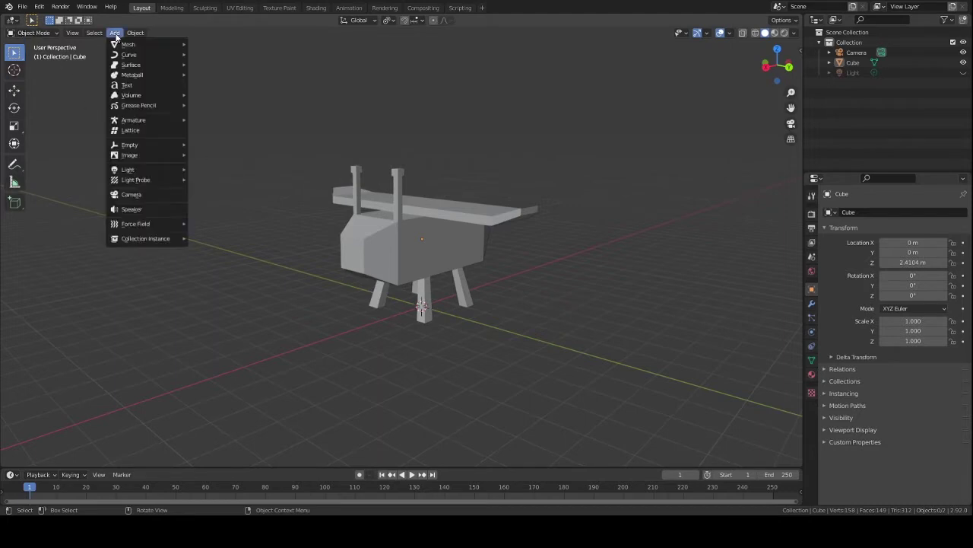
{"action": "mouse_move", "coordinate": [144, 125]}
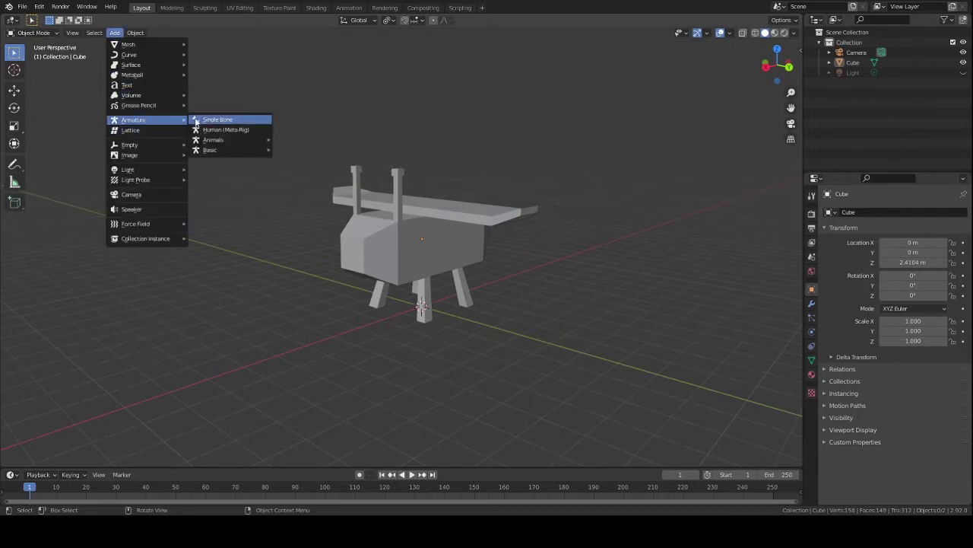
{"action": "mouse_move", "coordinate": [249, 143]}
{"action": "left_click", "coordinate": [39, 7]}
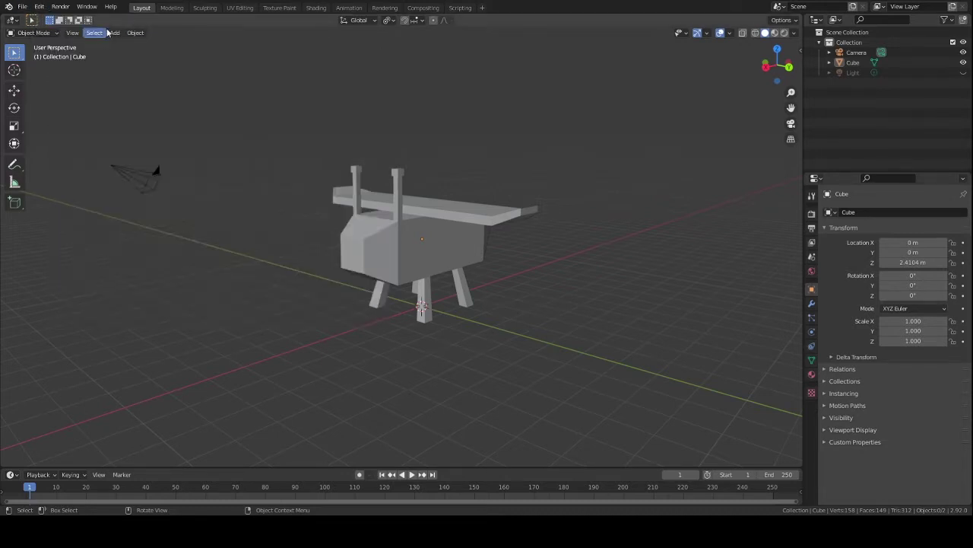
{"action": "left_click", "coordinate": [114, 33]}
{"action": "mouse_move", "coordinate": [164, 120]}
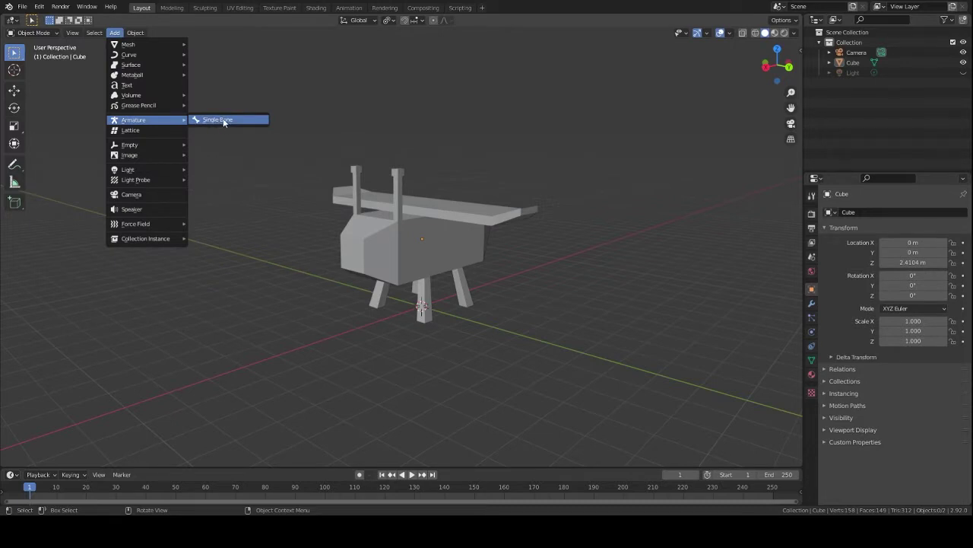
Step: Re-enable the Rigify add-on in the preferences and close them
{"action": "left_click", "coordinate": [39, 6]}
{"action": "left_click", "coordinate": [83, 152]}
{"action": "left_click", "coordinate": [153, 150]}
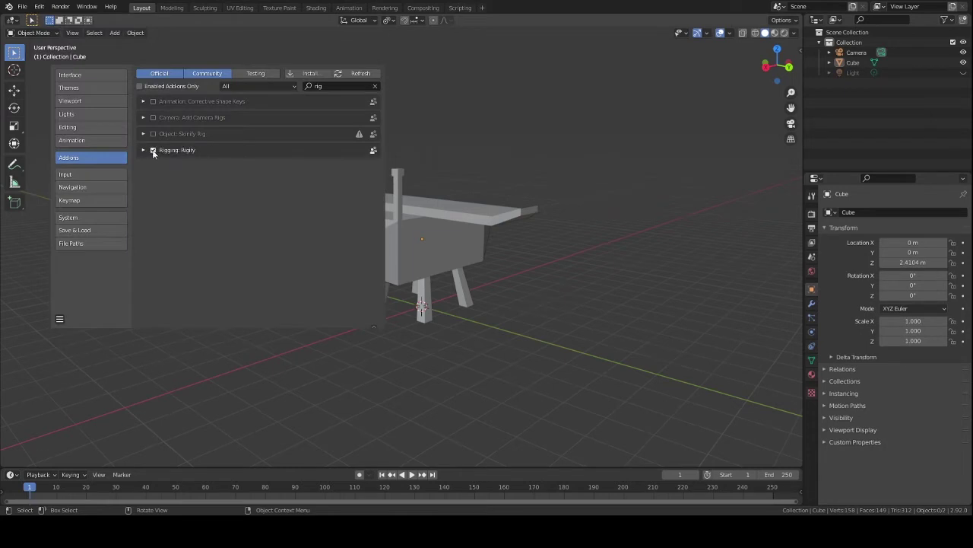
{"action": "left_click", "coordinate": [325, 27]}
Step: Add a single-bone armature at the world origin
{"action": "middle_click_drag", "start_coordinate": [229, 155], "coordinate": [256, 174]}
{"action": "left_click", "coordinate": [116, 33]}
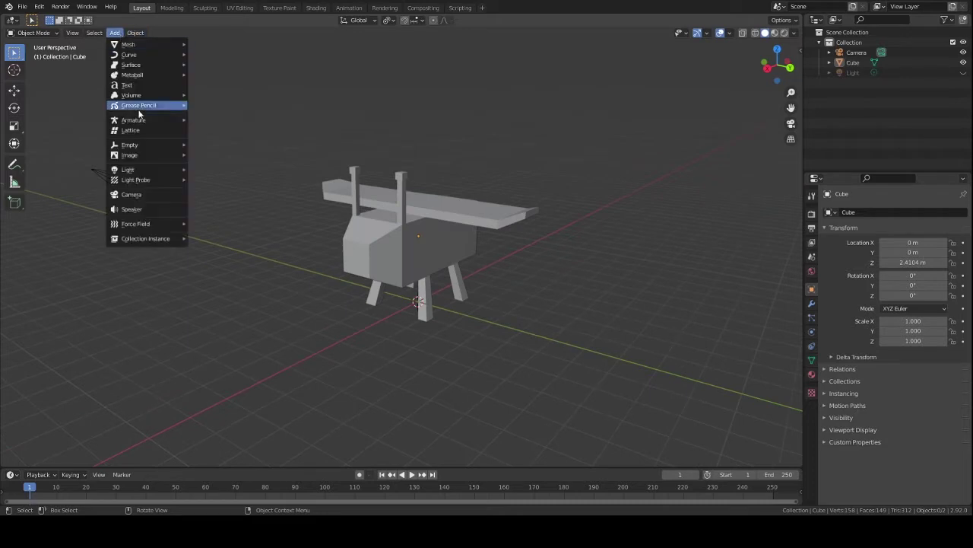
{"action": "mouse_move", "coordinate": [158, 120]}
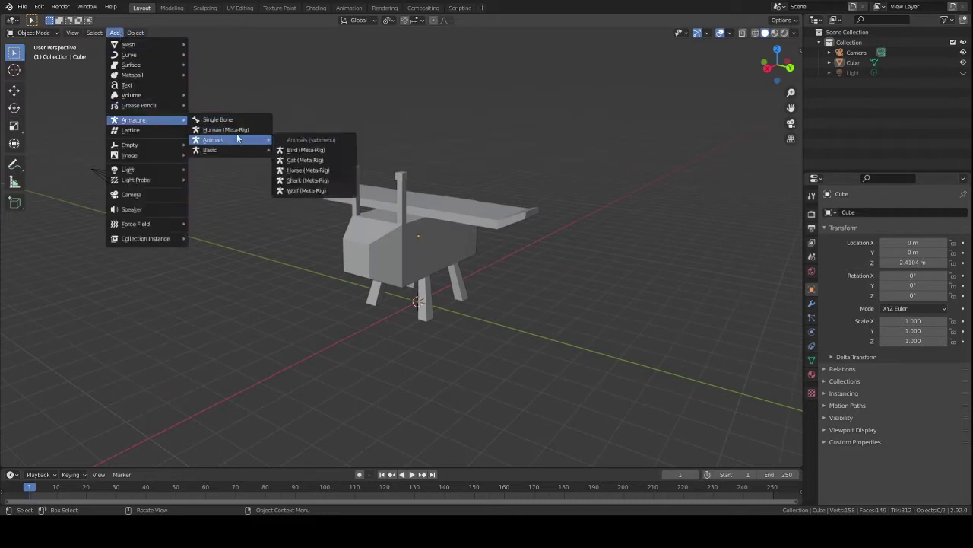
{"action": "mouse_move", "coordinate": [243, 150]}
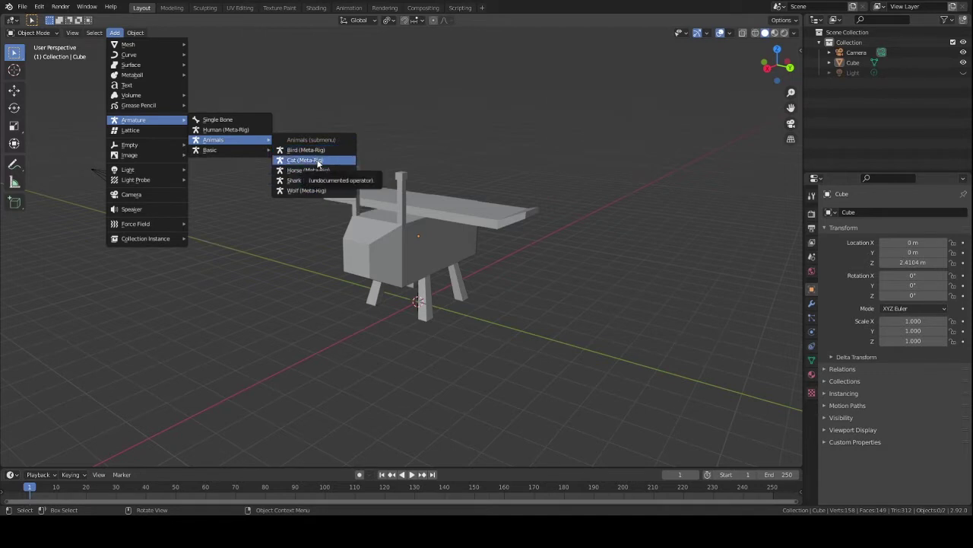
{"action": "left_click", "coordinate": [238, 123]}
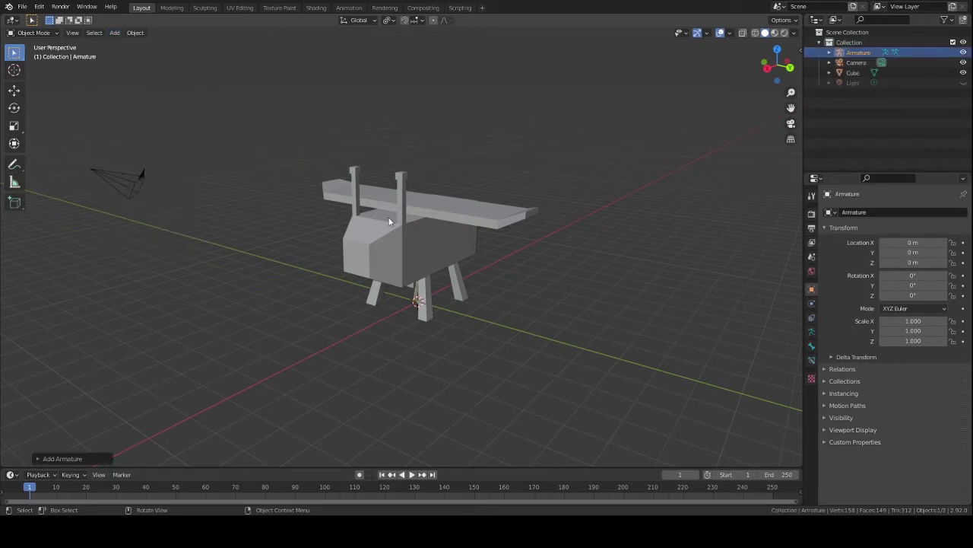
Step: Turn on X-ray display for the viewport while viewing the bone beneath the mesh body from the side
{"action": "middle_click_drag", "start_coordinate": [388, 221], "coordinate": [346, 210]}
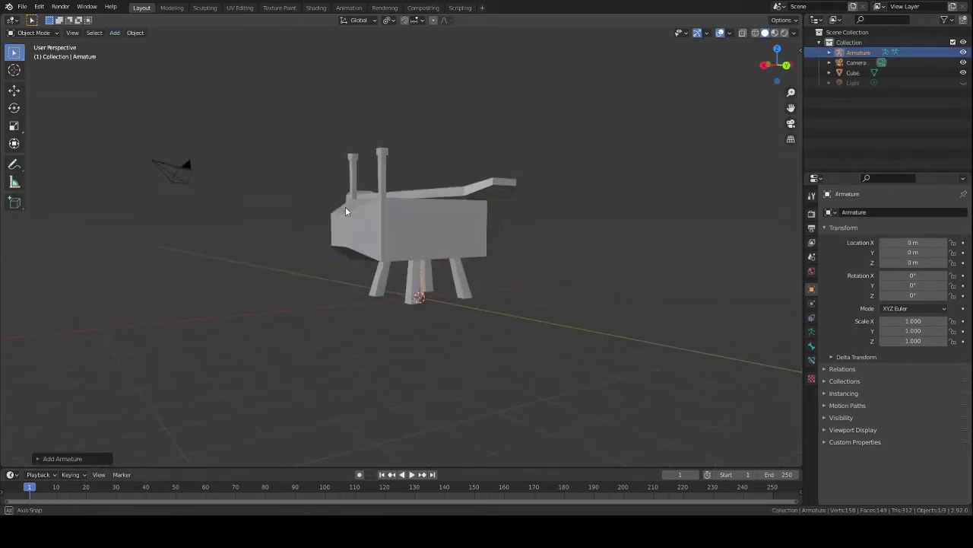
{"action": "scroll", "coordinate": [437, 247], "scroll_direction": "up", "scroll_amount": 4}
{"action": "middle_click_drag", "start_coordinate": [436, 247], "coordinate": [397, 230]}
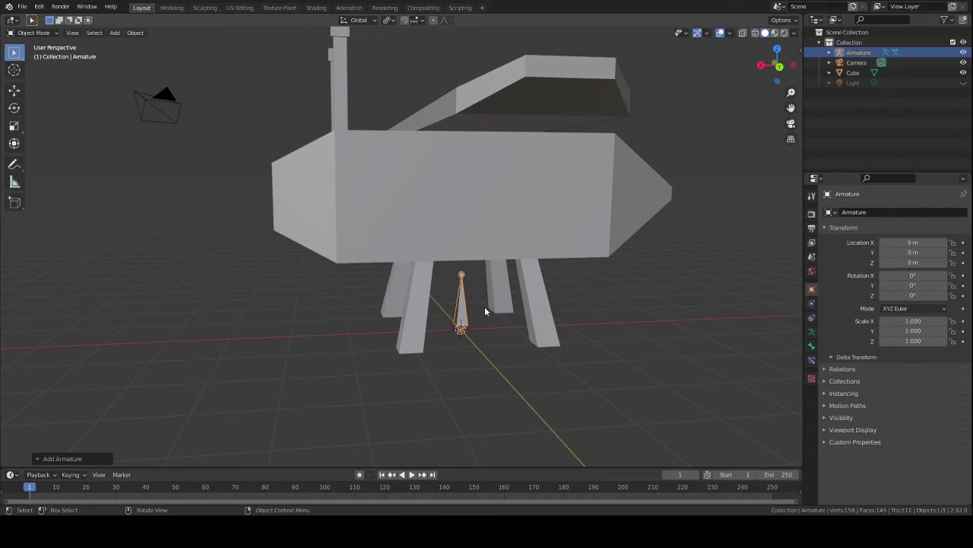
{"action": "mouse_move", "coordinate": [473, 300]}
{"action": "middle_mouse_down"}
{"action": "mouse_move", "coordinate": [471, 289]}
{"action": "mouse_move", "coordinate": [467, 306]}
{"action": "middle_mouse_up"}
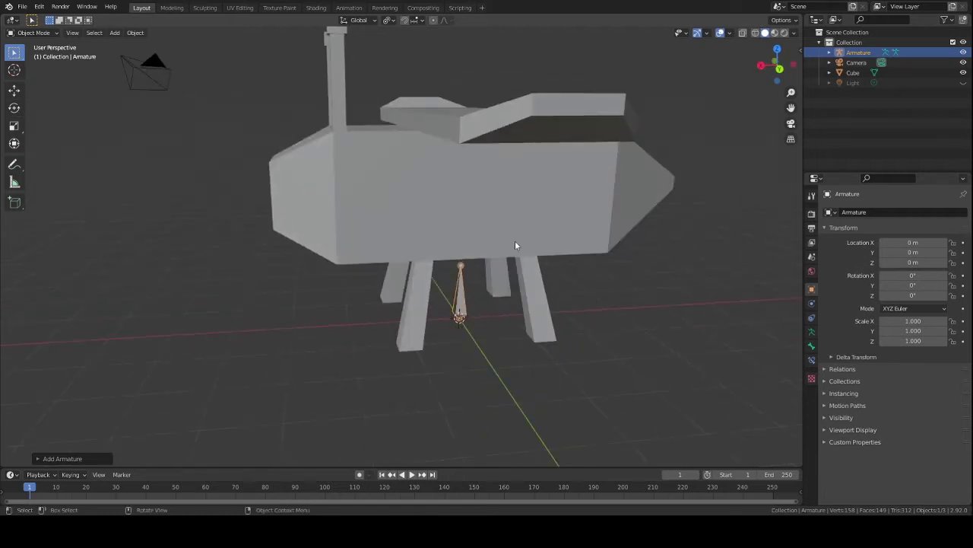
{"action": "left_click", "coordinate": [744, 34]}
{"action": "middle_click_drag", "start_coordinate": [702, 137], "coordinate": [422, 277]}
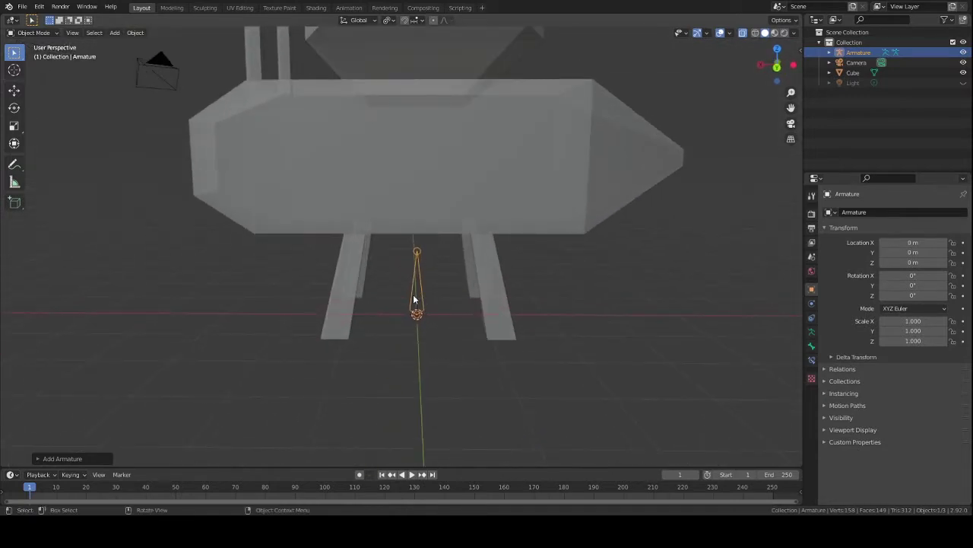
Step: Move the armature up along the Z axis by about 1.79 m into the mesh body
{"action": "key", "text": "g"}
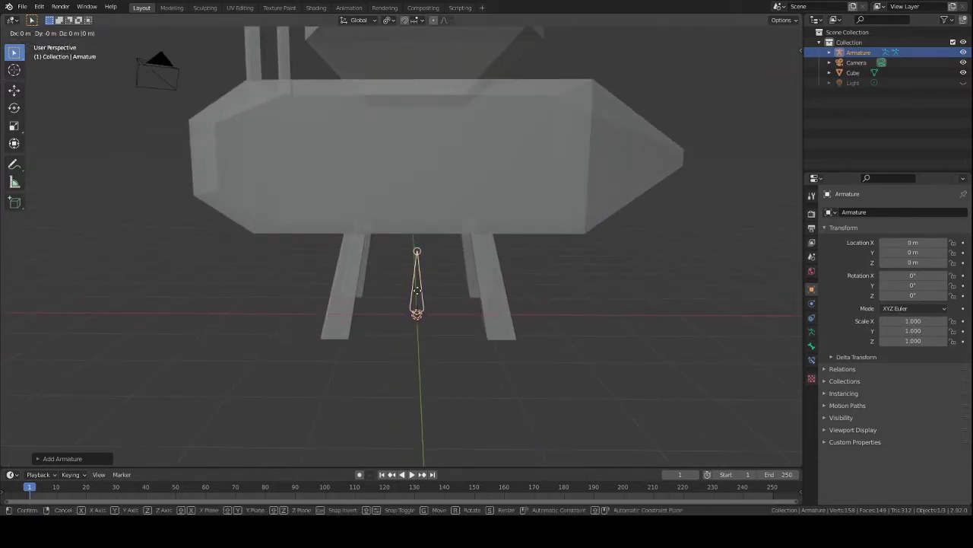
{"action": "key", "text": "z"}
{"action": "left_click", "coordinate": [433, 177]}
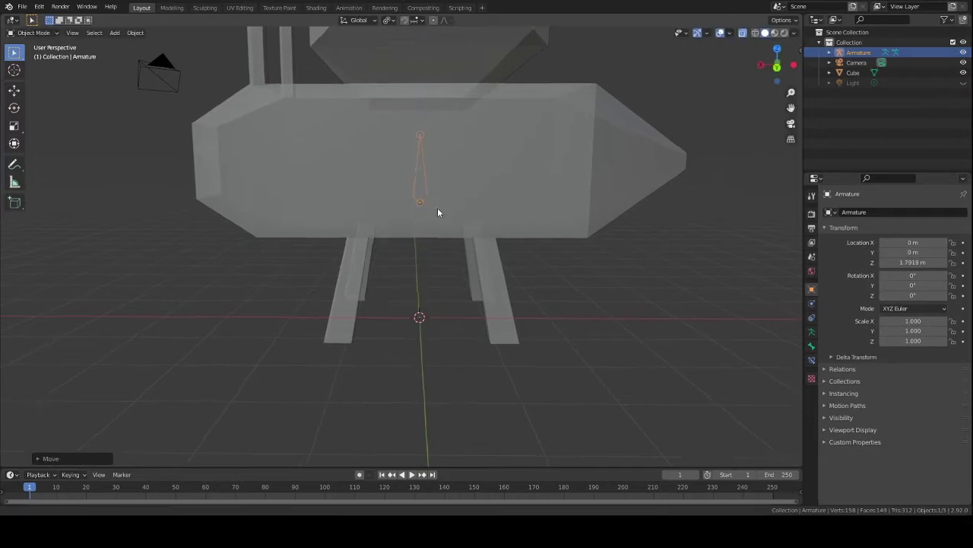
{"action": "middle_click_drag", "start_coordinate": [438, 213], "coordinate": [460, 242]}
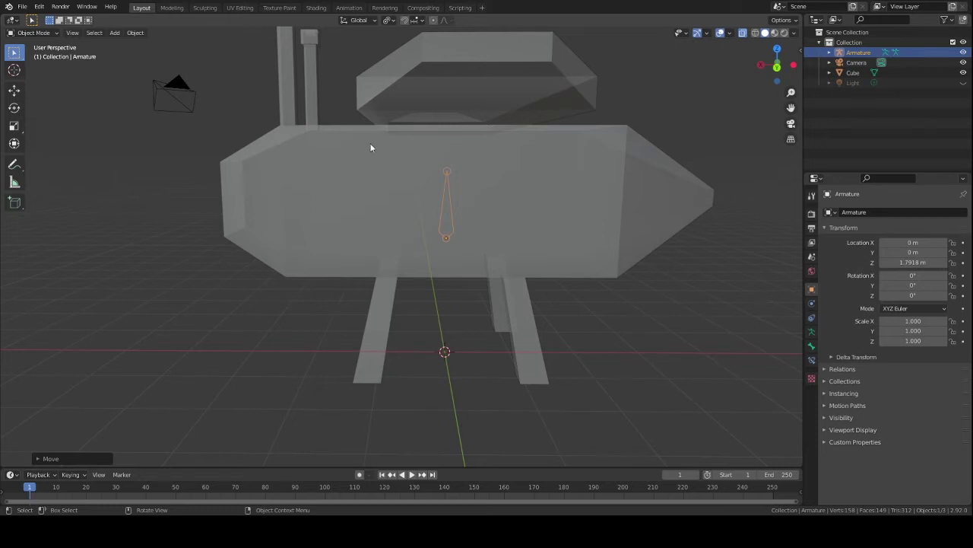
{"action": "middle_click_drag", "start_coordinate": [461, 211], "coordinate": [435, 220]}
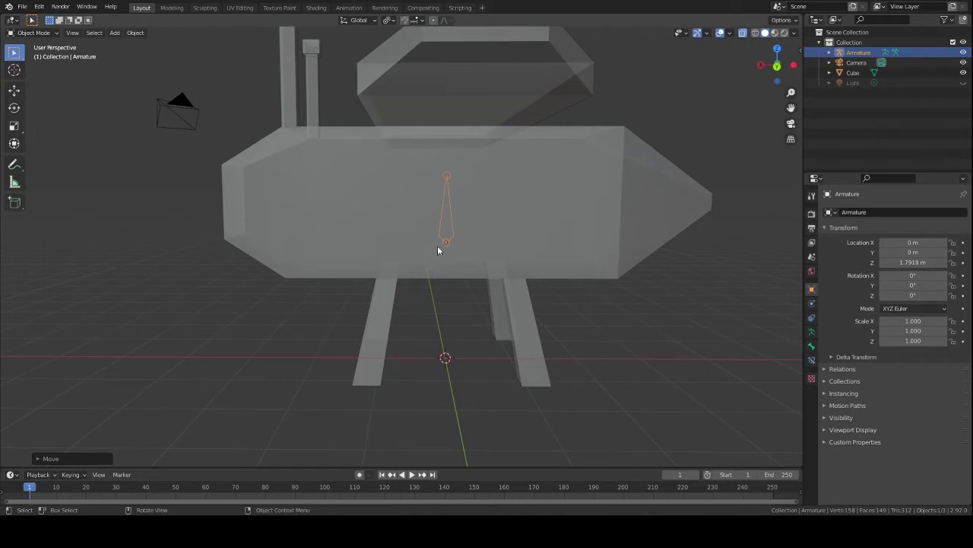
Step: Rotate the armature about the global Y axis with an angle of -90° so the bone lies horizontally, pointing toward the antennae
{"action": "key", "text": "r"}
{"action": "key", "text": "x"}
{"action": "key", "text": "y"}
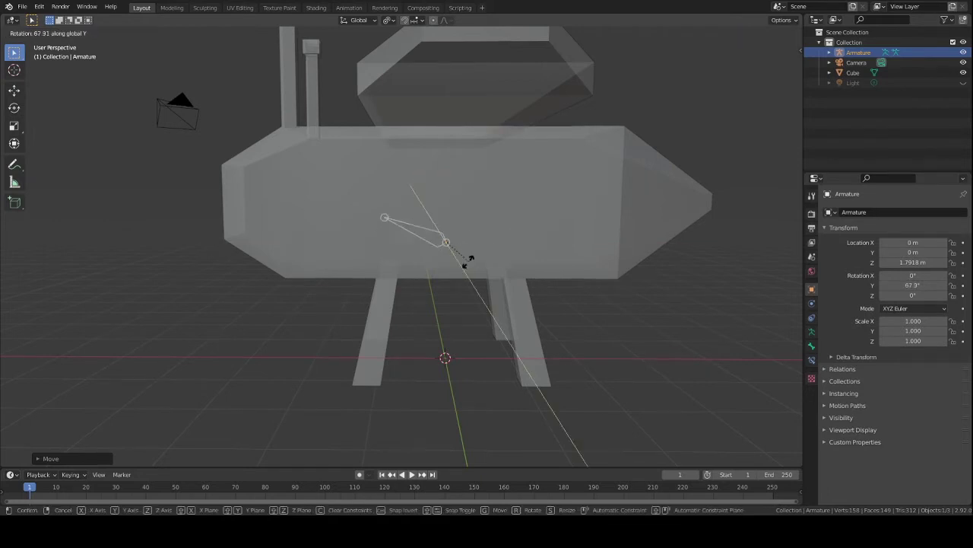
{"action": "left_click", "coordinate": [497, 258]}
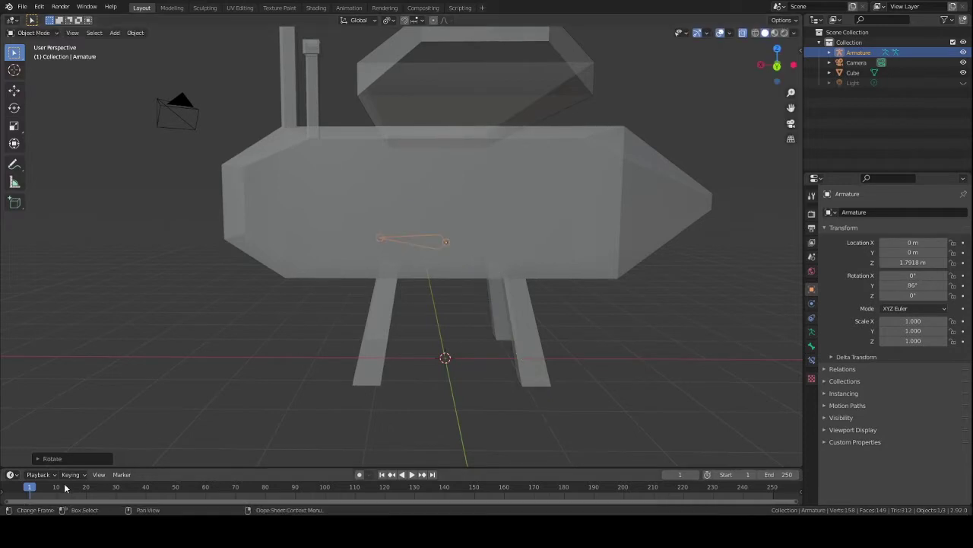
{"action": "left_click", "coordinate": [49, 458]}
{"action": "left_click", "coordinate": [119, 422]}
{"action": "type", "text": "90"}
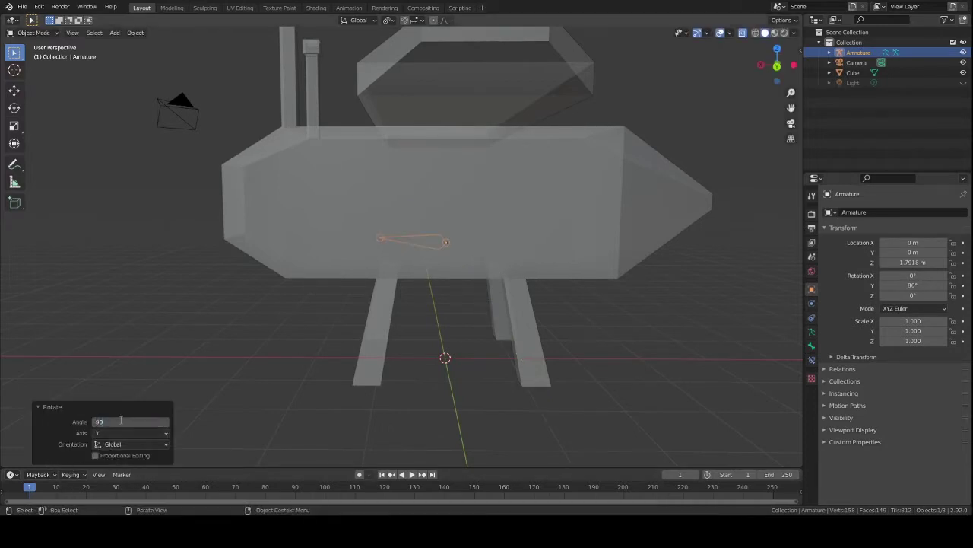
{"action": "key", "text": "Return"}
{"action": "left_click", "coordinate": [122, 422]}
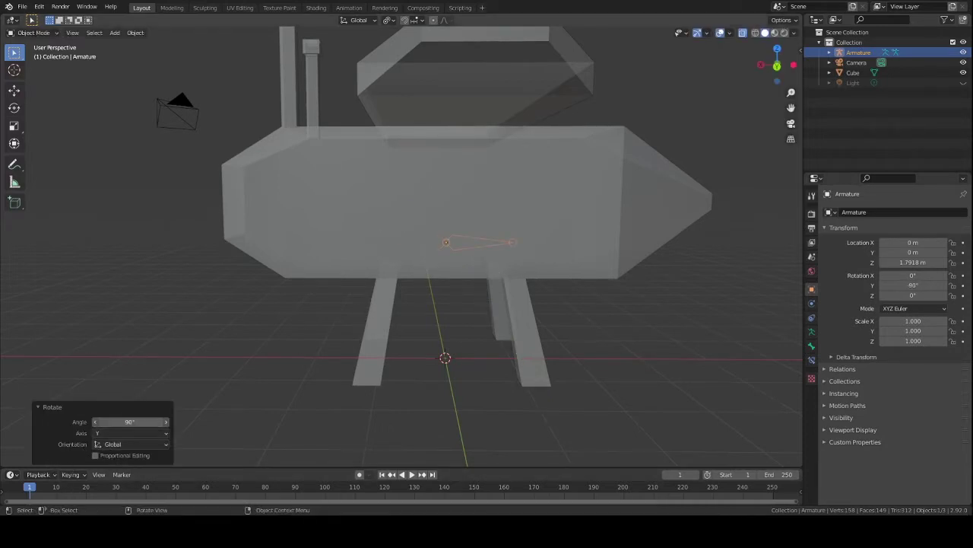
{"action": "type", "text": "-90"}
{"action": "key", "text": "Return"}
Step: In Edit Mode, extrude a second bone from the narrow end of the first, about 1.23 m along X and 0.23 m up
{"action": "scroll", "coordinate": [409, 245], "scroll_direction": "up", "scroll_amount": 6}
{"action": "key", "text": "Tab"}
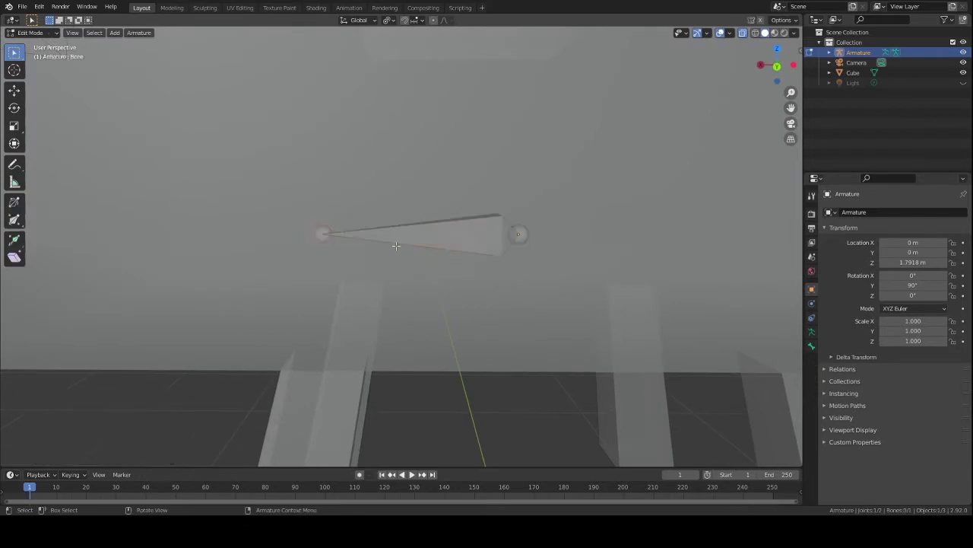
{"action": "scroll", "coordinate": [509, 235], "scroll_direction": "up", "scroll_amount": 1}
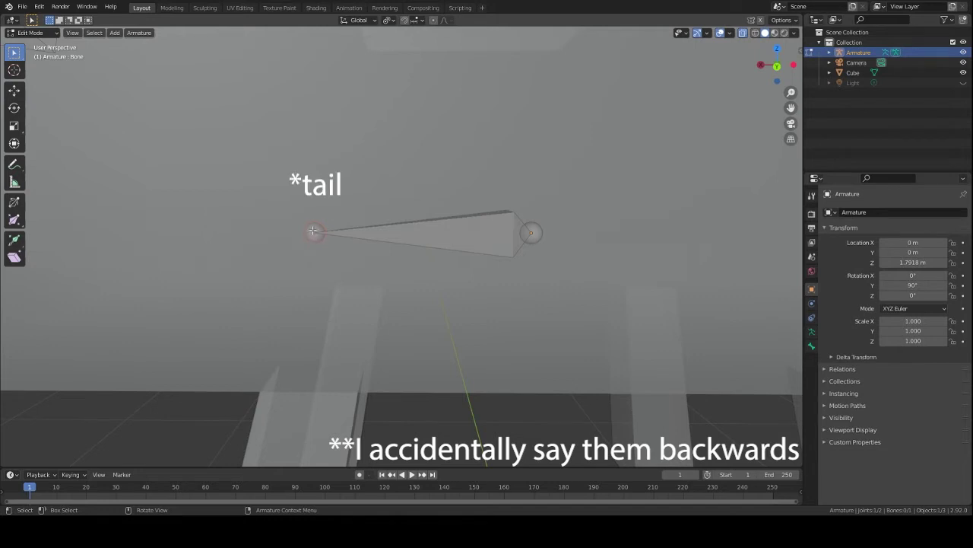
{"action": "scroll", "coordinate": [315, 230], "scroll_direction": "down", "scroll_amount": 5}
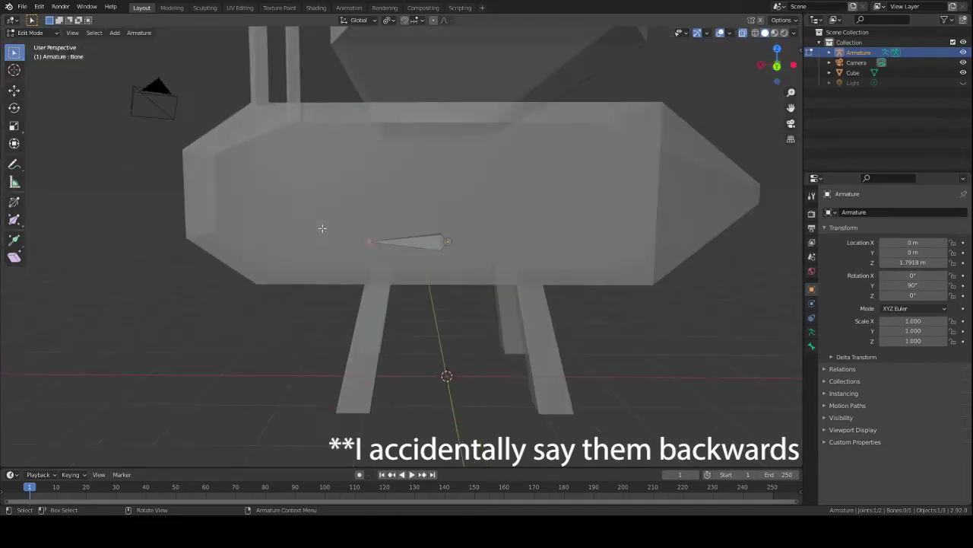
{"action": "left_click", "coordinate": [432, 244]}
{"action": "left_click", "coordinate": [370, 241]}
{"action": "key", "text": "e"}
{"action": "left_click", "coordinate": [276, 223]}
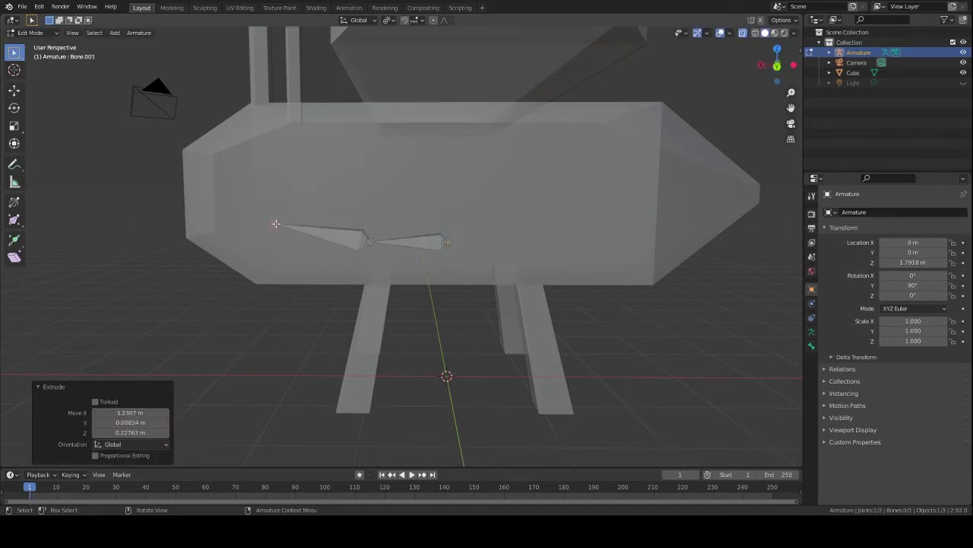
{"action": "left_click", "coordinate": [426, 242]}
{"action": "key", "text": "r"}
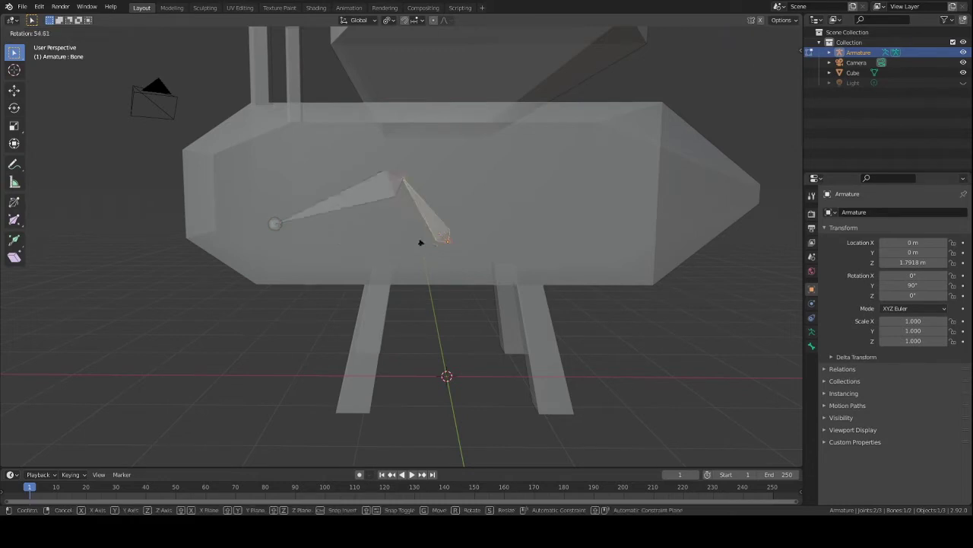
{"action": "key", "text": "Escape"}
Step: Switch the armature to Pose Mode and rotate the first bone to test how the connected second bone follows
{"action": "left_click", "coordinate": [56, 34]}
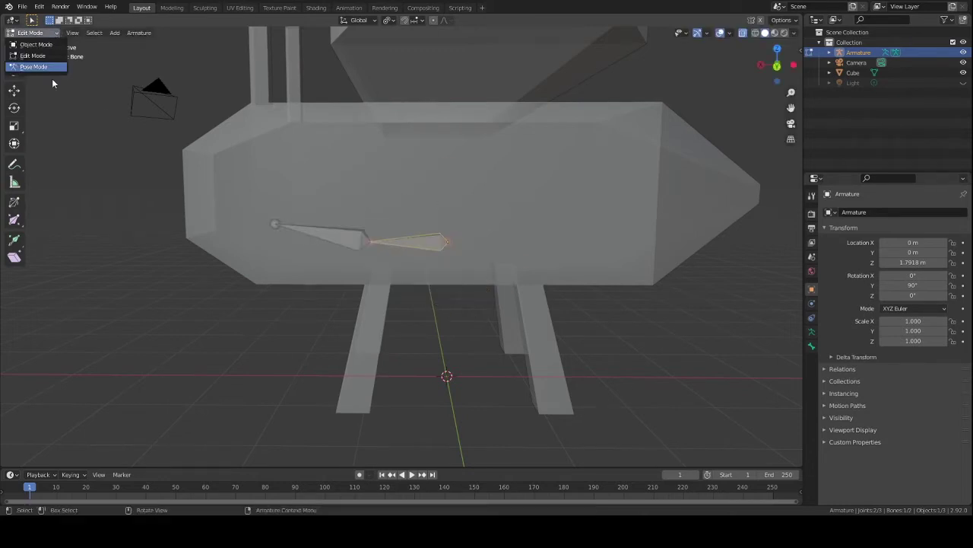
{"action": "left_click", "coordinate": [51, 73]}
{"action": "key", "text": "r"}
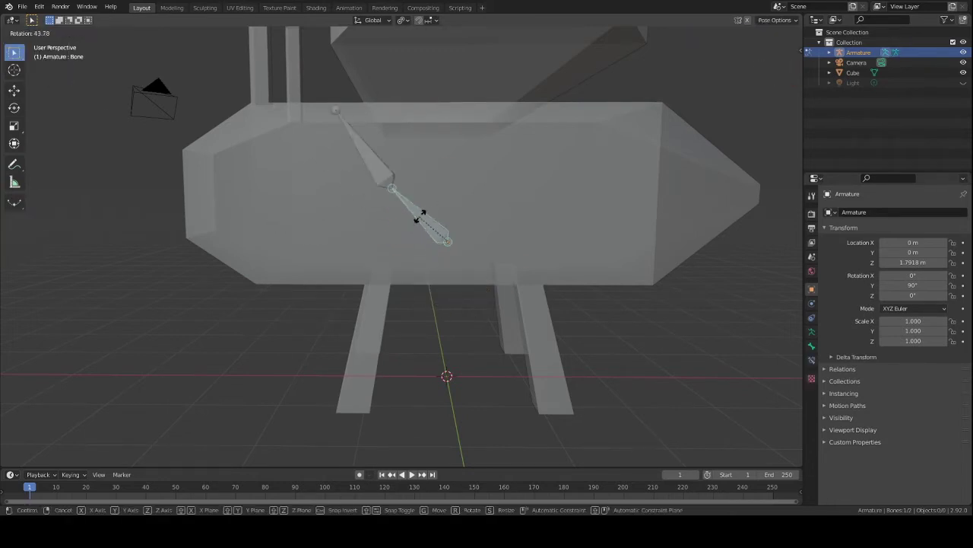
{"action": "left_click", "coordinate": [354, 231]}
{"action": "left_click", "coordinate": [350, 233]}
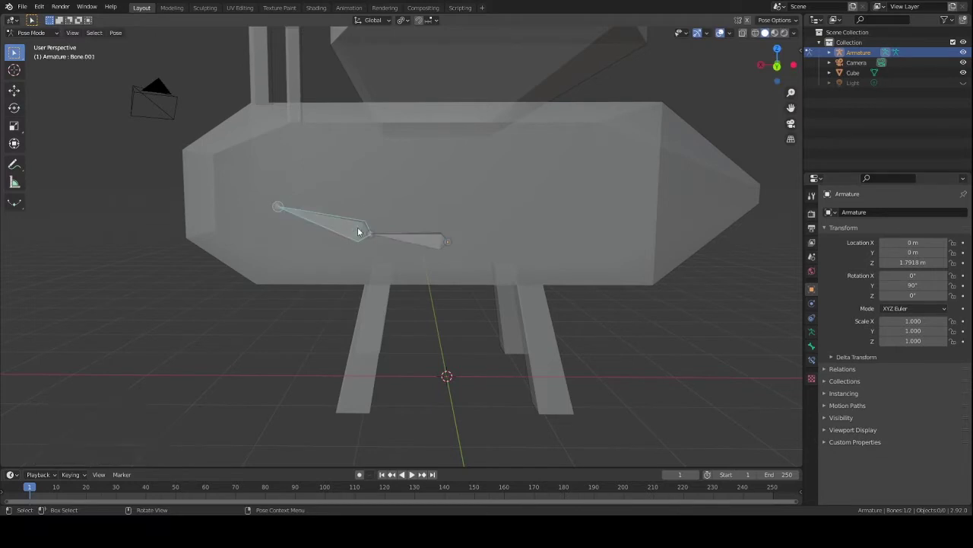
Step: Return to Edit Mode and delete the second bone, keeping only the first one
{"action": "middle_click_drag", "start_coordinate": [390, 248], "coordinate": [385, 250], "text": "shift"}
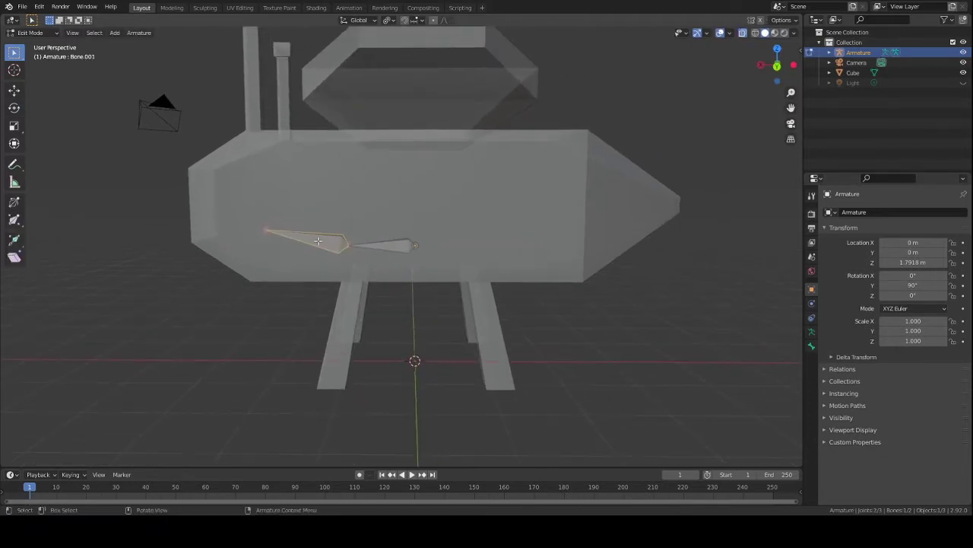
{"action": "key", "text": "x"}
{"action": "left_click", "coordinate": [324, 241]}
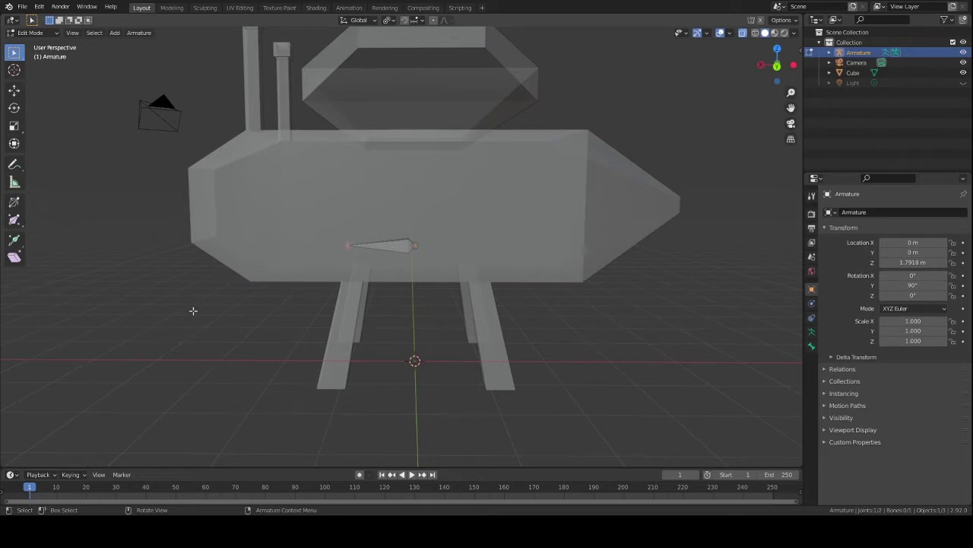
Step: Move the remaining bone toward the body's pointed end, about -0.98 m along X and 0.56 m up
{"action": "middle_click_drag", "start_coordinate": [388, 289], "coordinate": [383, 297], "text": "shift"}
{"action": "left_click", "coordinate": [389, 252]}
{"action": "key", "text": "g"}
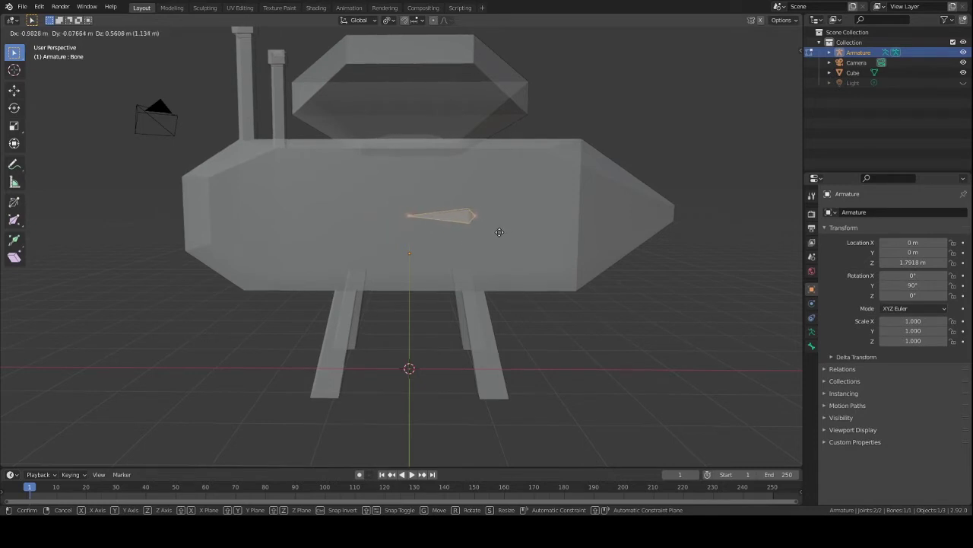
{"action": "left_click", "coordinate": [499, 232]}
Step: From the right orthographic view, move the bone about 0.077 m along the global Y axis to center it in the body
{"action": "middle_click_drag", "start_coordinate": [497, 231], "coordinate": [543, 245]}
{"action": "middle_click_drag", "start_coordinate": [345, 137], "coordinate": [391, 186]}
{"action": "middle_click_drag", "start_coordinate": [363, 272], "coordinate": [312, 240]}
{"action": "scroll", "coordinate": [330, 208], "scroll_direction": "down", "scroll_amount": 5}
{"action": "middle_click_drag", "start_coordinate": [392, 225], "coordinate": [368, 245]}
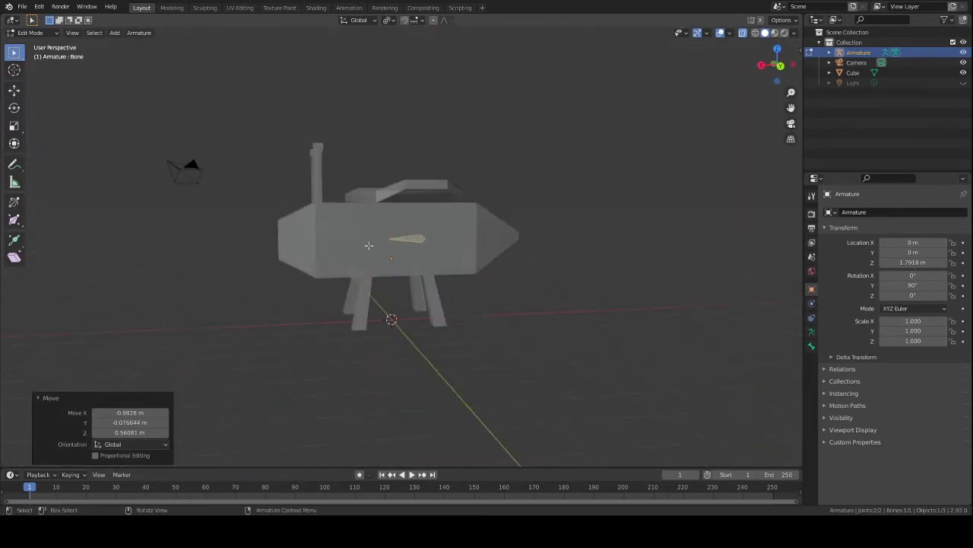
{"action": "middle_click_drag", "start_coordinate": [488, 253], "coordinate": [576, 252]}
{"action": "left_click", "coordinate": [792, 61]}
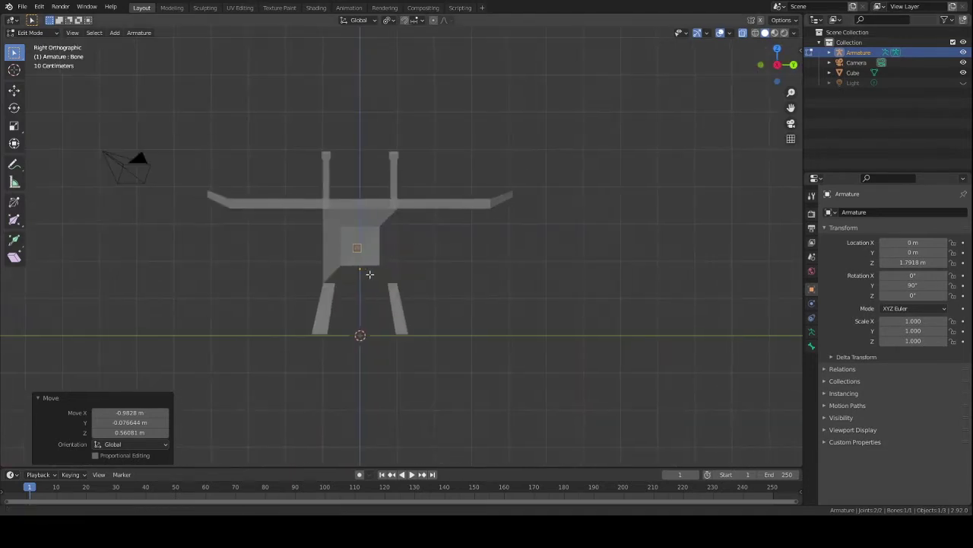
{"action": "scroll", "coordinate": [444, 263], "scroll_direction": "up", "scroll_amount": 5}
{"action": "middle_click_drag", "start_coordinate": [431, 280], "coordinate": [425, 283], "text": "shift"}
{"action": "key", "text": "g"}
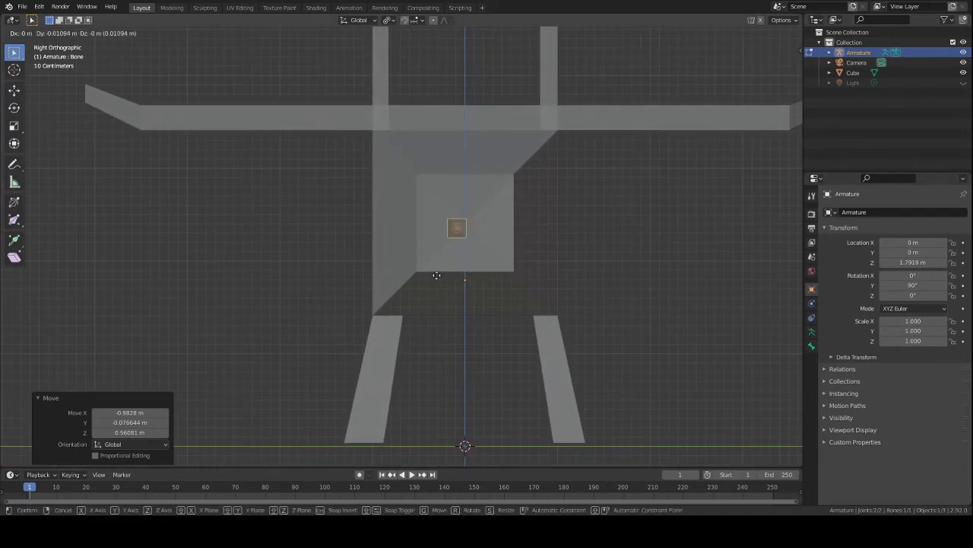
{"action": "key", "text": "x"}
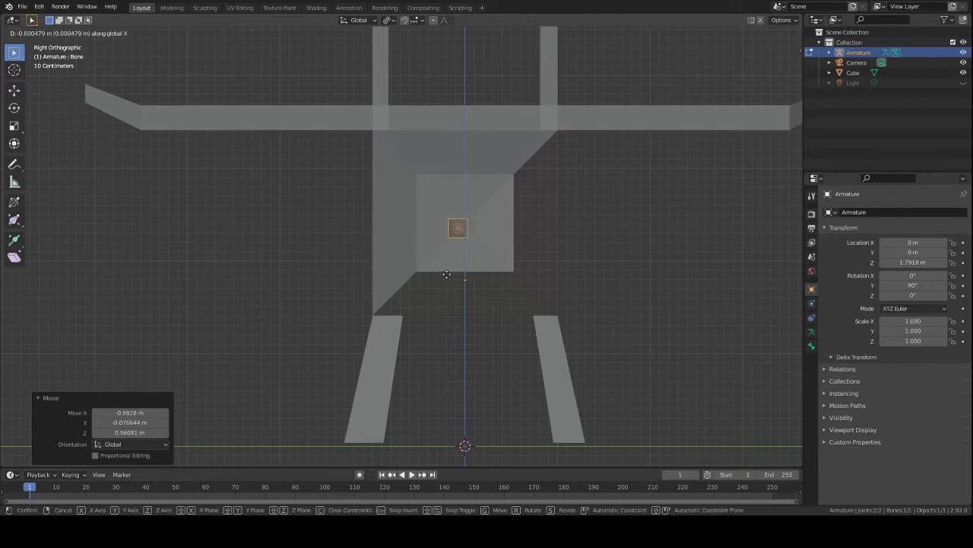
{"action": "key", "text": "y"}
{"action": "left_click", "coordinate": [444, 271]}
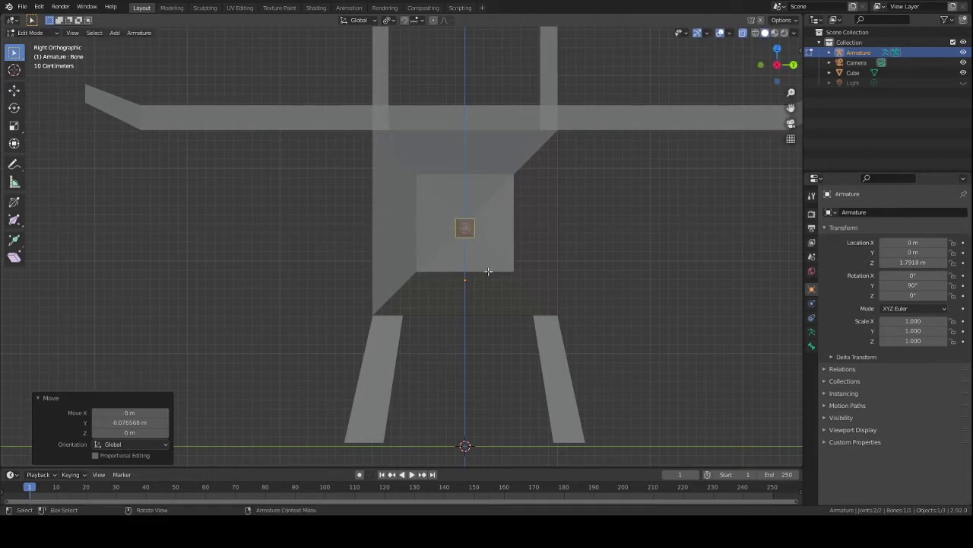
{"action": "middle_click_drag", "start_coordinate": [444, 272], "coordinate": [416, 270]}
{"action": "scroll", "coordinate": [416, 270], "scroll_direction": "up", "scroll_amount": 4}
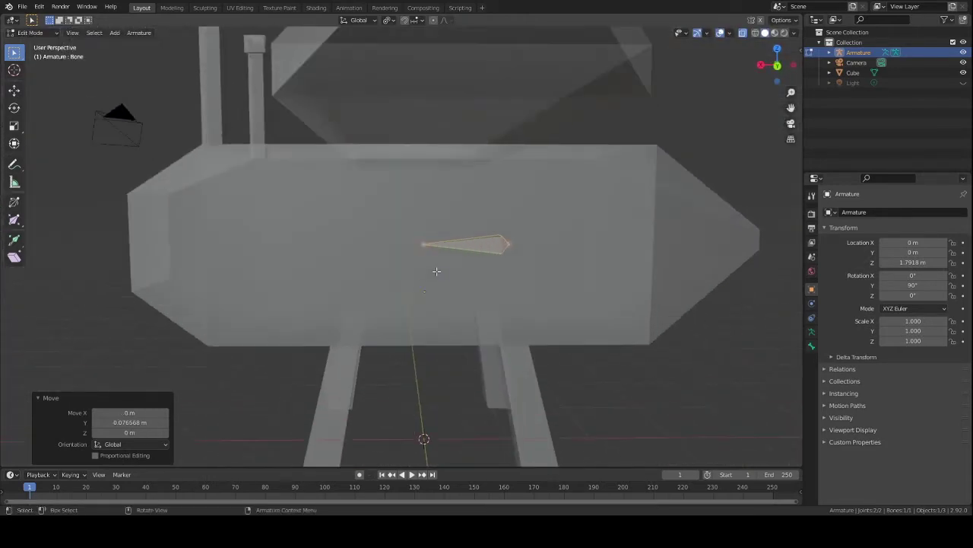
{"action": "scroll", "coordinate": [455, 274], "scroll_direction": "down", "scroll_amount": 5}
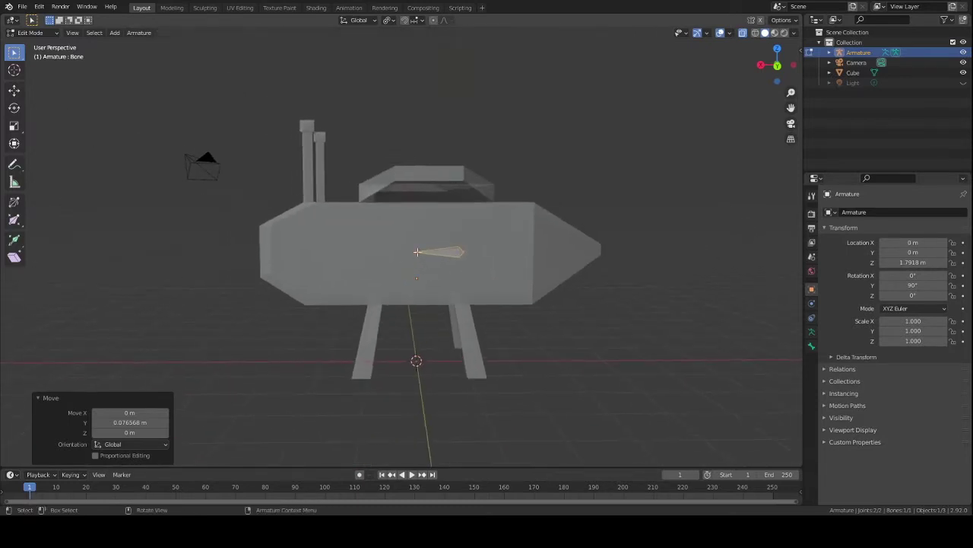
{"action": "scroll", "coordinate": [413, 251], "scroll_direction": "up", "scroll_amount": 3}
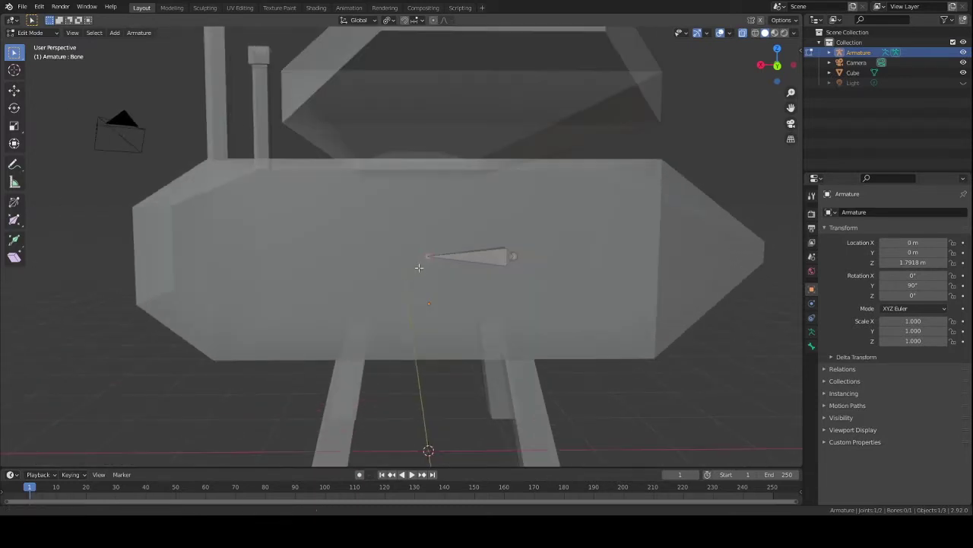
{"action": "middle_click_drag", "start_coordinate": [419, 268], "coordinate": [431, 243], "text": "shift"}
{"action": "left_click", "coordinate": [483, 235]}
{"action": "scroll", "coordinate": [484, 236], "scroll_direction": "down", "scroll_amount": 3}
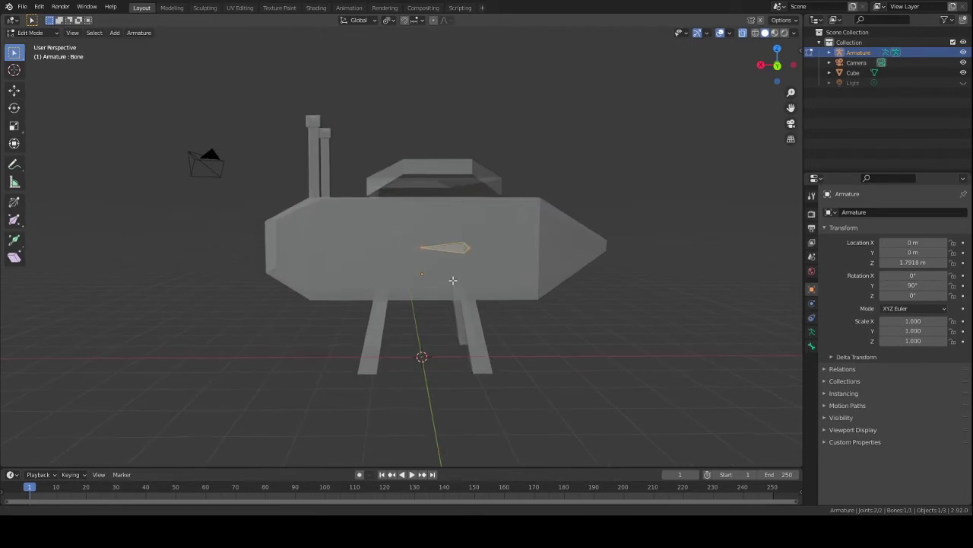
{"action": "scroll", "coordinate": [451, 280], "scroll_direction": "up", "scroll_amount": 1}
{"action": "middle_click_drag", "start_coordinate": [449, 284], "coordinate": [445, 267], "text": "shift"}
{"action": "key", "text": "e"}
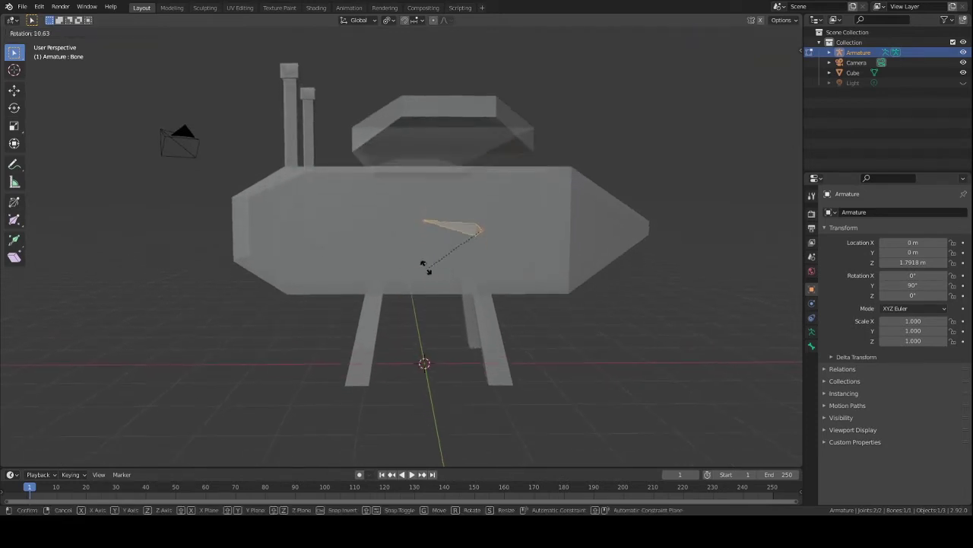
{"action": "right_click", "coordinate": [414, 273]}
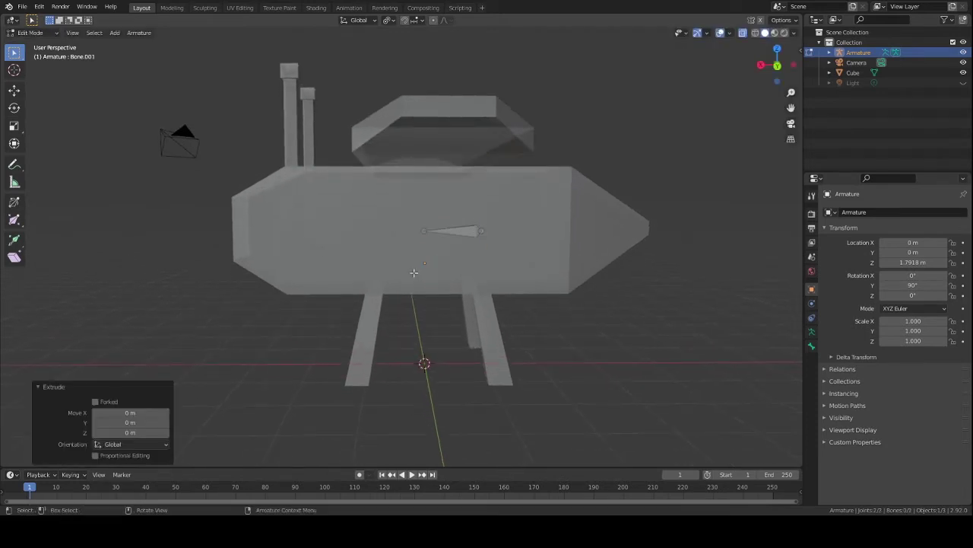
Step: Try extruding a second bone about 1.5 m long from the first bone's narrow end toward the antennae
{"action": "left_click", "coordinate": [456, 233]}
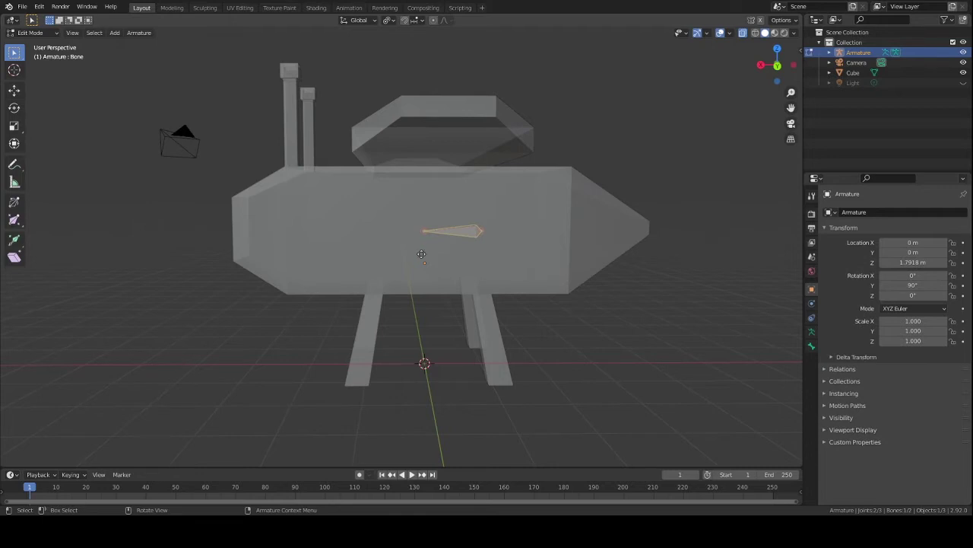
{"action": "key", "text": "e"}
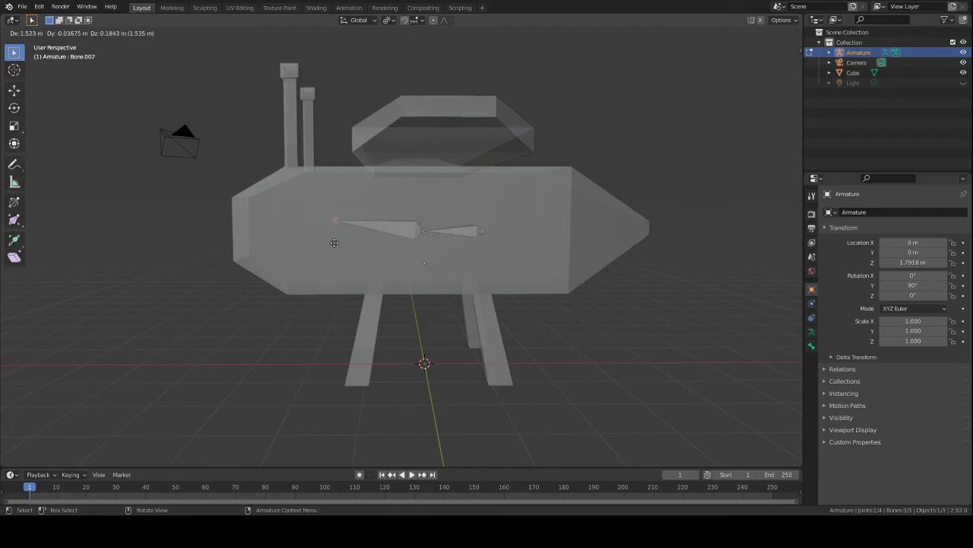
{"action": "left_click", "coordinate": [334, 242]}
{"action": "left_click", "coordinate": [458, 229]}
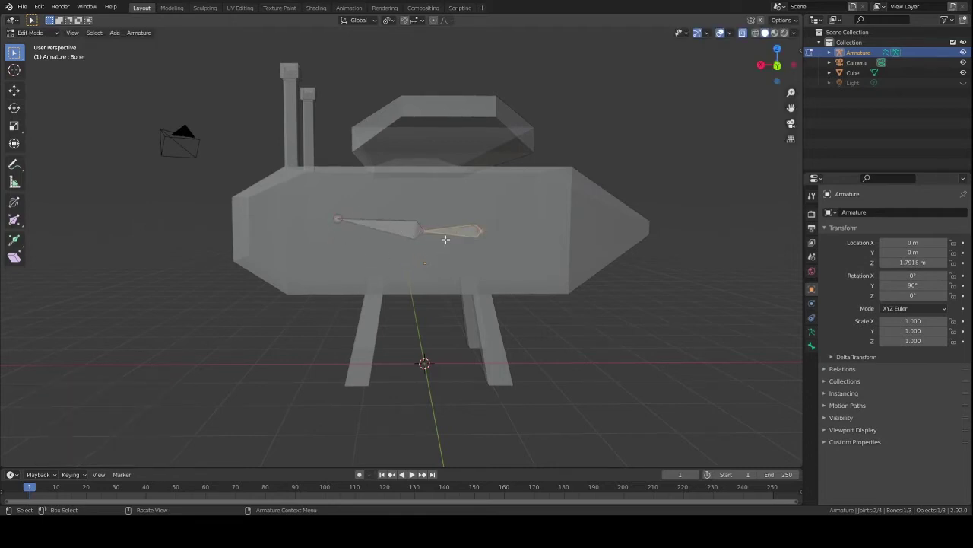
{"action": "middle_click_drag", "start_coordinate": [385, 233], "coordinate": [434, 261]}
{"action": "key", "text": "e"}
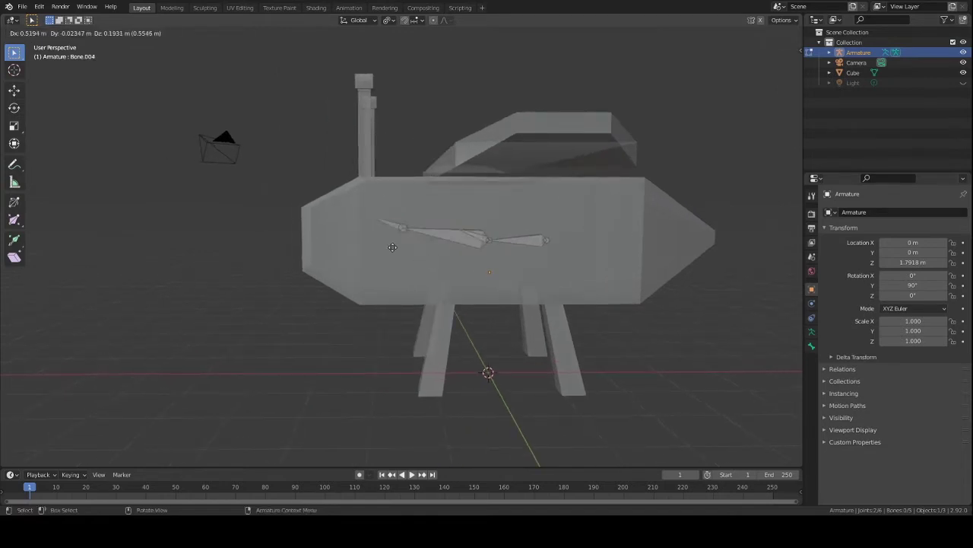
{"action": "key", "text": "Escape"}
Step: Replace the second bone with an extrusion about 0.95 m along X, and extrude a third about 1.52 m along X and 0.2 m up
{"action": "left_click", "coordinate": [445, 235]}
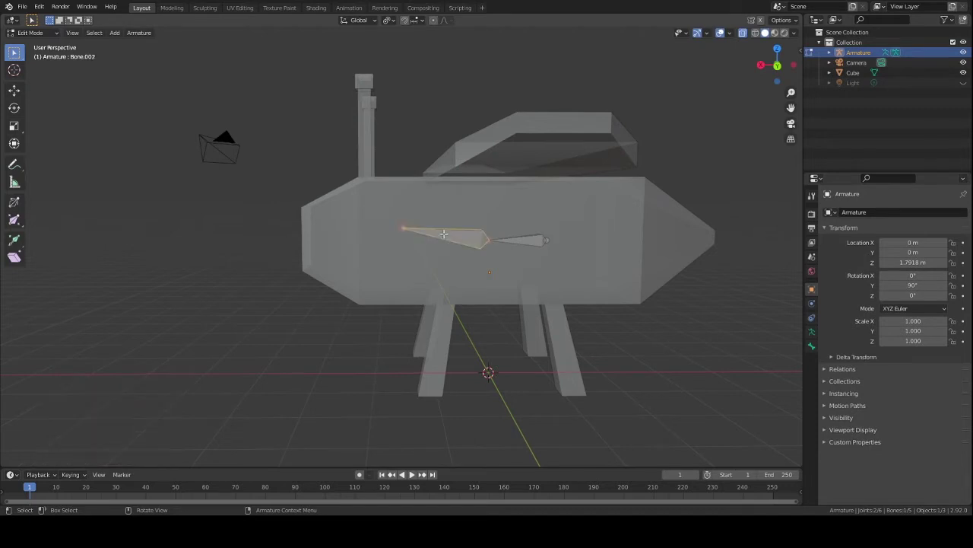
{"action": "middle_click_drag", "start_coordinate": [426, 266], "coordinate": [446, 269]}
{"action": "middle_click_drag", "start_coordinate": [447, 268], "coordinate": [454, 269]}
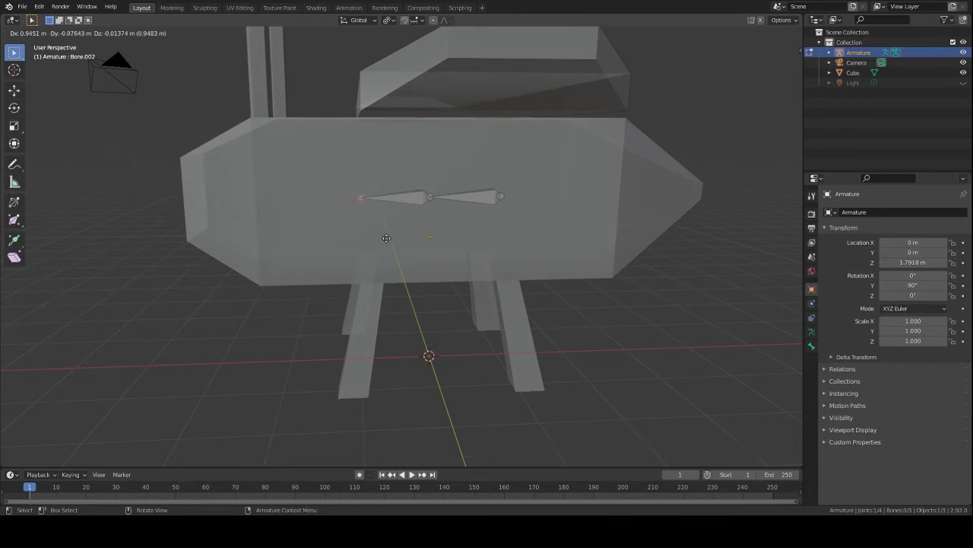
{"action": "left_click", "coordinate": [384, 236]}
{"action": "key", "text": "e"}
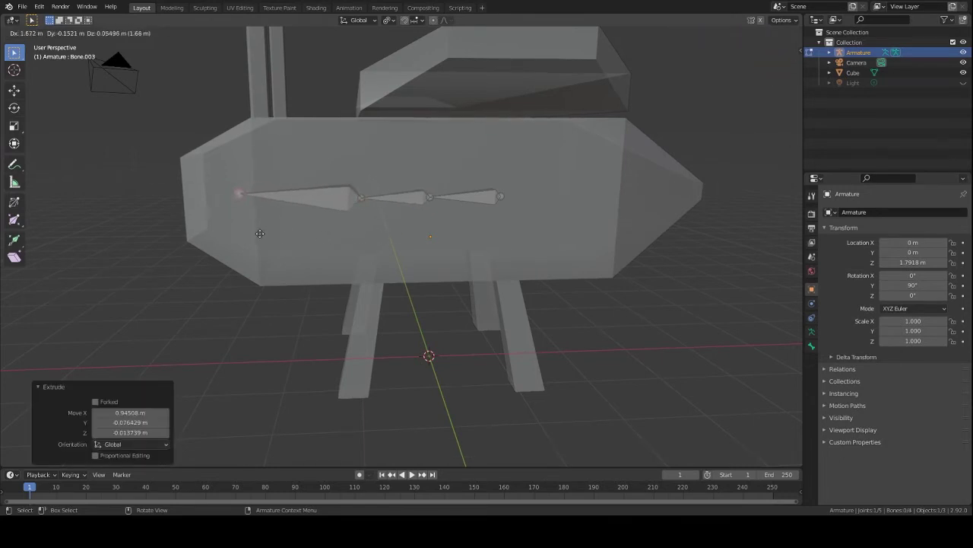
{"action": "left_click", "coordinate": [271, 223]}
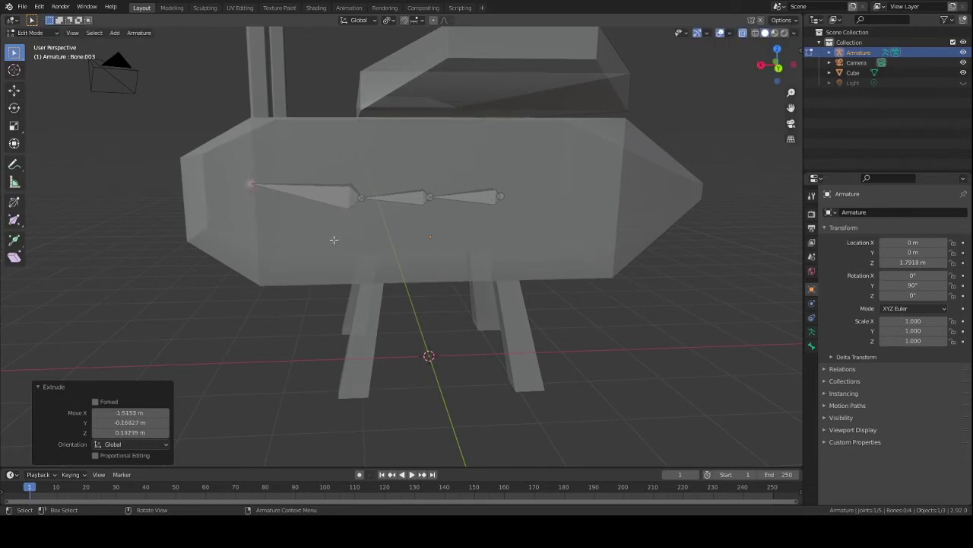
Step: Extrude a hip bone from the joint between the second and third bones, about 0.66 m along Y and 0.44 m down
{"action": "left_click", "coordinate": [363, 206]}
{"action": "middle_click_drag", "start_coordinate": [364, 206], "coordinate": [392, 220]}
{"action": "key", "text": "e"}
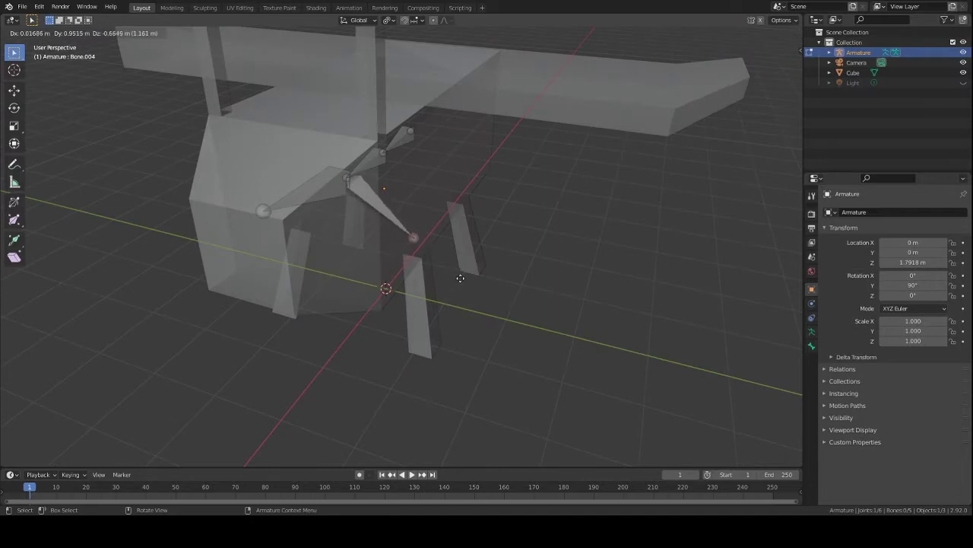
{"action": "left_click", "coordinate": [439, 258]}
Step: Extrude an upper and a lower leg bone from the hip bone's end down to the bottom of the front leg
{"action": "middle_click_drag", "start_coordinate": [440, 257], "coordinate": [353, 247]}
{"action": "key", "text": "e"}
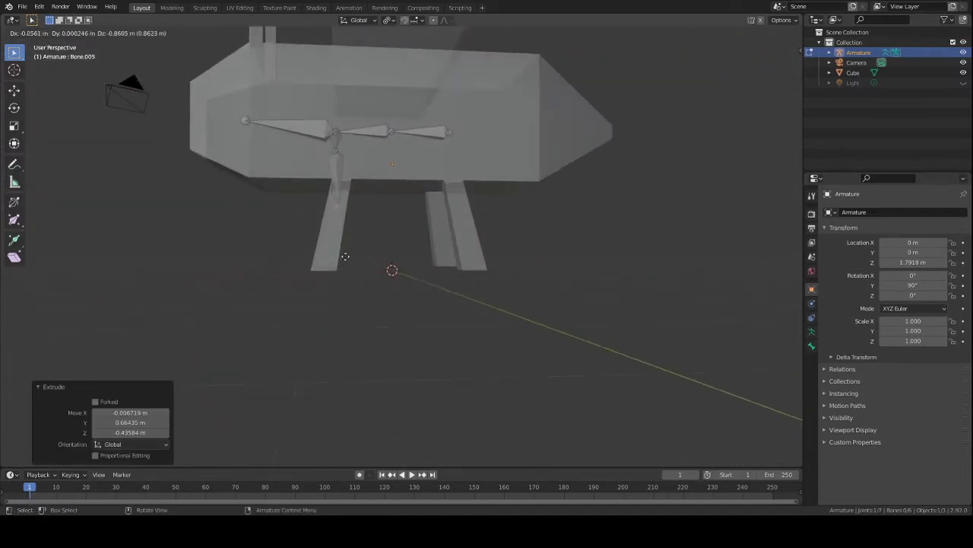
{"action": "left_click", "coordinate": [343, 270]}
{"action": "key", "text": "e"}
{"action": "left_click", "coordinate": [334, 311]}
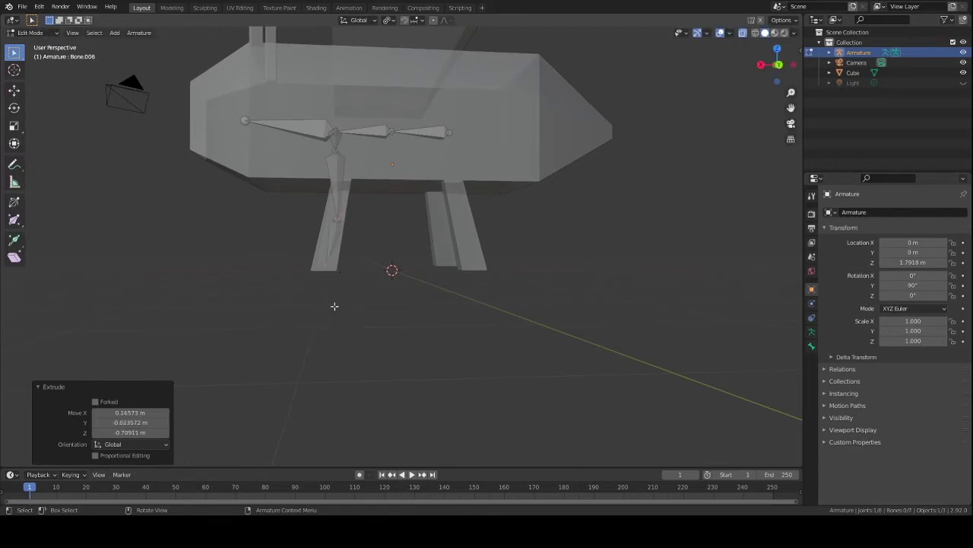
Step: Extrude a matching hip bone and chain of leg bones from the same spine joint toward the opposite front leg
{"action": "middle_click_drag", "start_coordinate": [334, 307], "coordinate": [426, 114]}
{"action": "left_click", "coordinate": [432, 133]}
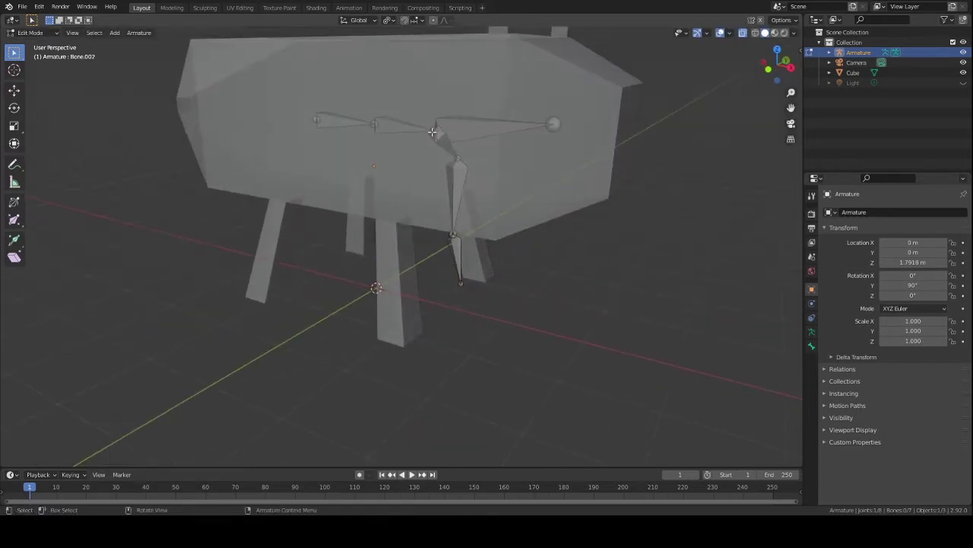
{"action": "middle_click_drag", "start_coordinate": [441, 197], "coordinate": [402, 204]}
{"action": "key", "text": "e"}
{"action": "left_click", "coordinate": [359, 240]}
{"action": "middle_click_drag", "start_coordinate": [359, 240], "coordinate": [345, 226]}
{"action": "key", "text": "e"}
{"action": "left_click", "coordinate": [326, 289]}
{"action": "middle_click_drag", "start_coordinate": [326, 289], "coordinate": [463, 293]}
Step: Rotate the second leg's bones to follow the slanted mesh leg, starting with -10.4° about the view's Z axis
{"action": "left_click", "coordinate": [388, 193]}
{"action": "middle_click_drag", "start_coordinate": [388, 193], "coordinate": [521, 229]}
{"action": "key", "text": "r"}
{"action": "left_click", "coordinate": [456, 231]}
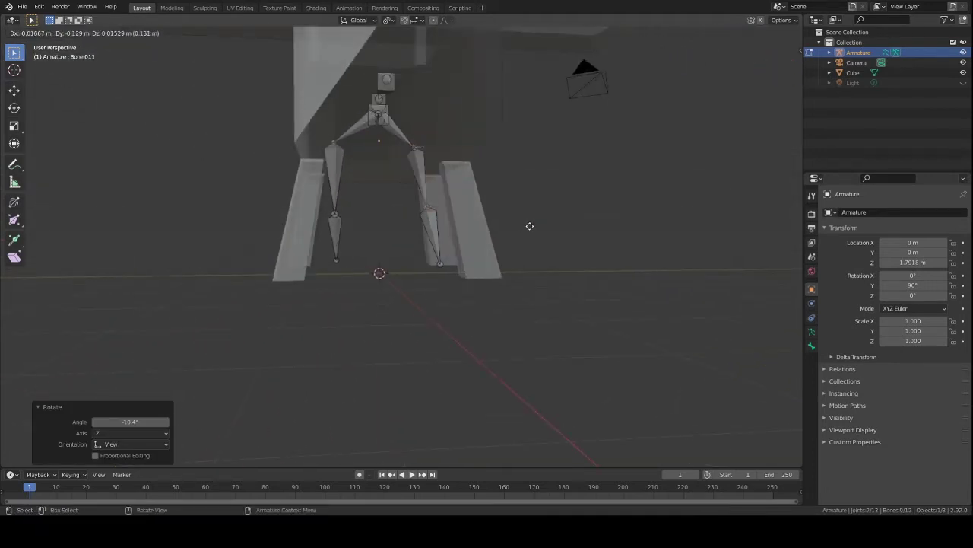
{"action": "key", "text": "Escape"}
{"action": "left_click", "coordinate": [418, 175]}
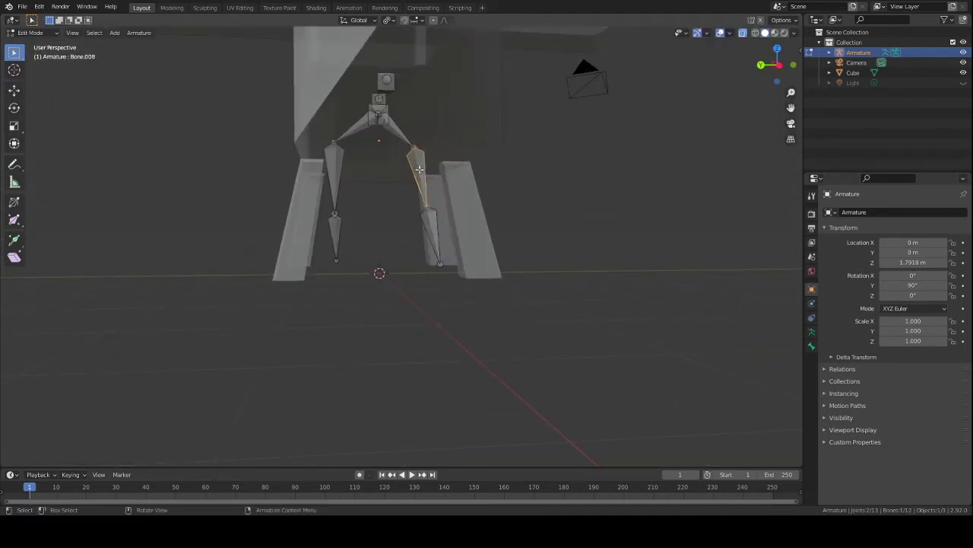
{"action": "key", "text": "r"}
{"action": "left_click", "coordinate": [444, 245]}
Step: Delete the two stray duplicate bones left at the second leg's joints
{"action": "middle_click_drag", "start_coordinate": [443, 245], "coordinate": [348, 237]}
{"action": "left_click", "coordinate": [386, 237]}
{"action": "scroll", "coordinate": [396, 242], "scroll_direction": "up", "scroll_amount": 3}
{"action": "left_click", "coordinate": [332, 138]}
{"action": "key", "text": "x"}
{"action": "middle_click_drag", "start_coordinate": [403, 167], "coordinate": [387, 217]}
{"action": "left_click", "coordinate": [376, 134]}
{"action": "key", "text": "x"}
Step: Rotate and move the lower end of the second leg's bone chain to fit inside its mesh leg
{"action": "middle_click_drag", "start_coordinate": [378, 137], "coordinate": [500, 266]}
{"action": "left_click", "coordinate": [359, 280]}
{"action": "middle_click_drag", "start_coordinate": [362, 278], "coordinate": [436, 260]}
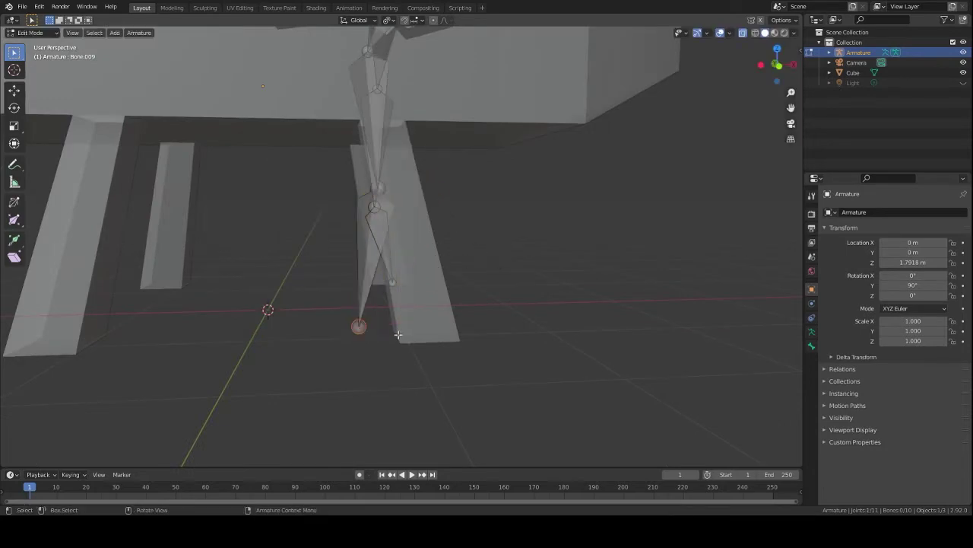
{"action": "key", "text": "r"}
{"action": "left_click", "coordinate": [445, 304]}
{"action": "mouse_move", "coordinate": [444, 304]}
{"action": "middle_mouse_down"}
{"action": "mouse_move", "coordinate": [514, 331]}
{"action": "mouse_move", "coordinate": [403, 324]}
{"action": "mouse_move", "coordinate": [449, 293]}
{"action": "middle_mouse_up"}
{"action": "key", "text": "g"}
{"action": "left_click", "coordinate": [399, 327]}
Step: Move the knee and foot joints of the first leg's bones outward into the slanted front leg mesh
{"action": "middle_click_drag", "start_coordinate": [601, 228], "coordinate": [397, 265]}
{"action": "left_click", "coordinate": [473, 252]}
{"action": "key", "text": "g"}
{"action": "left_click", "coordinate": [525, 242]}
{"action": "left_click", "coordinate": [466, 349]}
{"action": "key", "text": "g"}
{"action": "left_click", "coordinate": [511, 362]}
{"action": "middle_click_drag", "start_coordinate": [511, 362], "coordinate": [388, 343]}
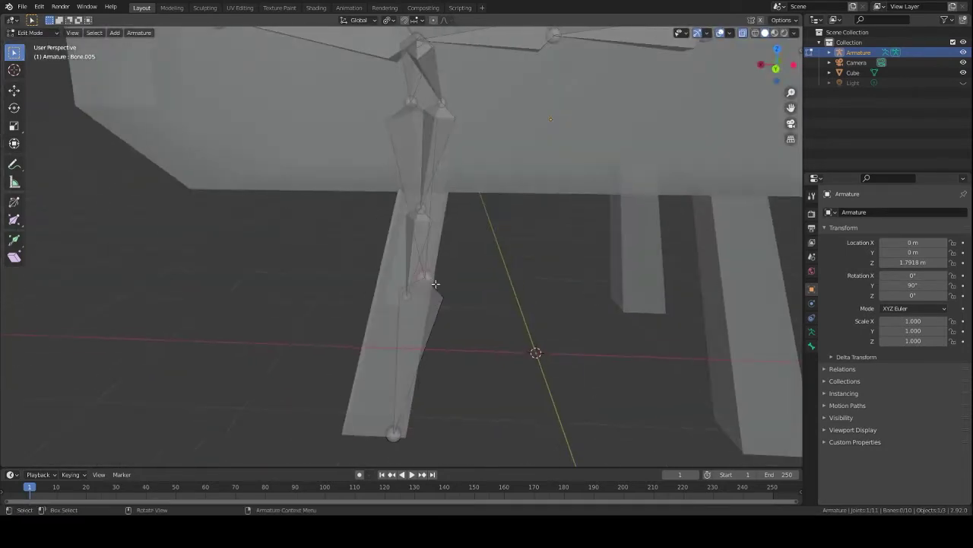
{"action": "left_click", "coordinate": [377, 419]}
{"action": "middle_click_drag", "start_coordinate": [378, 420], "coordinate": [403, 453]}
Step: Move the outer end of the first leg's hip bone about -0.16 m along X, 0.03 m along Y and 0.06 m down
{"action": "left_click", "coordinate": [469, 190]}
{"action": "middle_click_drag", "start_coordinate": [472, 189], "coordinate": [449, 183]}
{"action": "key", "text": "g"}
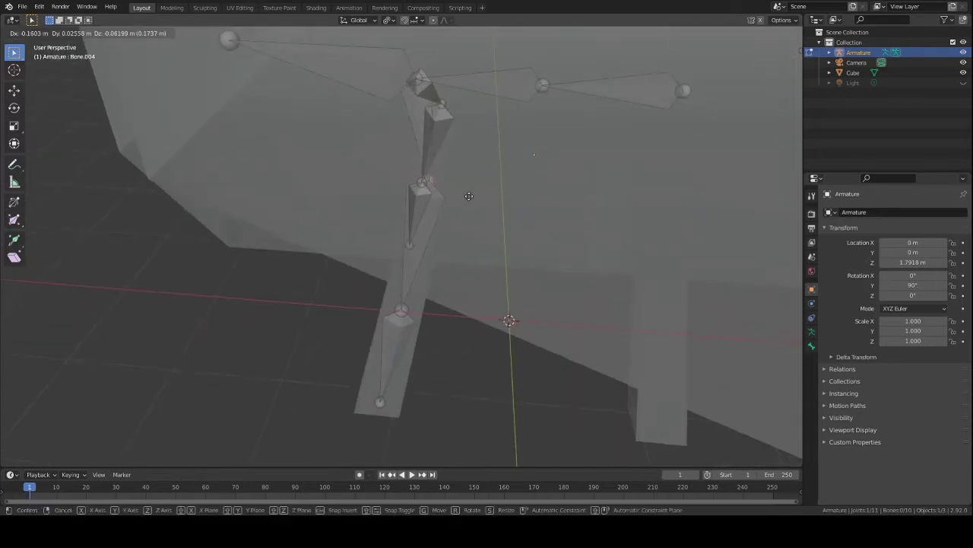
{"action": "left_click", "coordinate": [469, 197]}
Step: Move the outer end of the first leg's hip bone about 0.12 m along Y and 0.04 m up
{"action": "middle_click_drag", "start_coordinate": [467, 217], "coordinate": [566, 198]}
{"action": "scroll", "coordinate": [570, 189], "scroll_direction": "up", "scroll_amount": 1}
{"action": "key", "text": "g"}
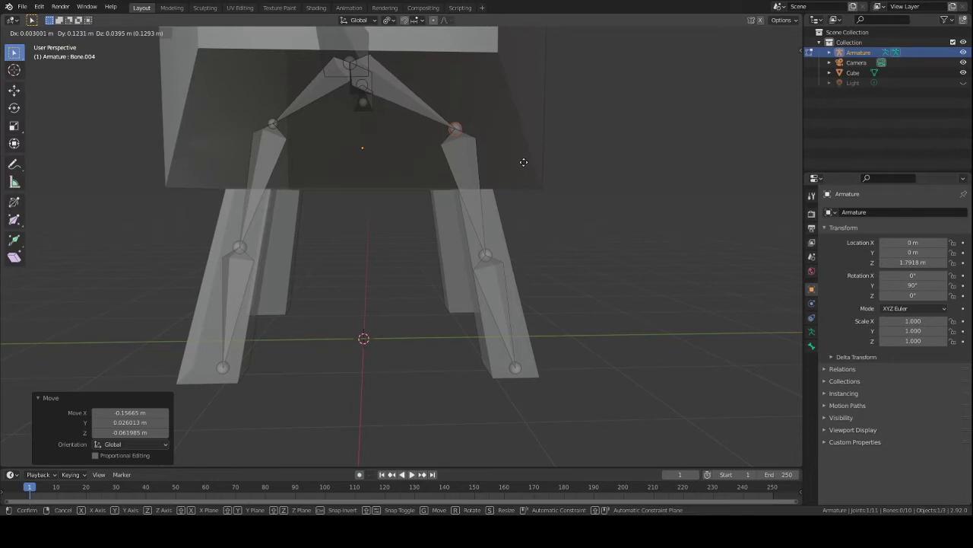
{"action": "left_click", "coordinate": [524, 162]}
{"action": "mouse_move", "coordinate": [513, 225]}
{"action": "middle_mouse_down"}
{"action": "mouse_move", "coordinate": [541, 224]}
{"action": "mouse_move", "coordinate": [511, 221]}
{"action": "middle_mouse_up"}
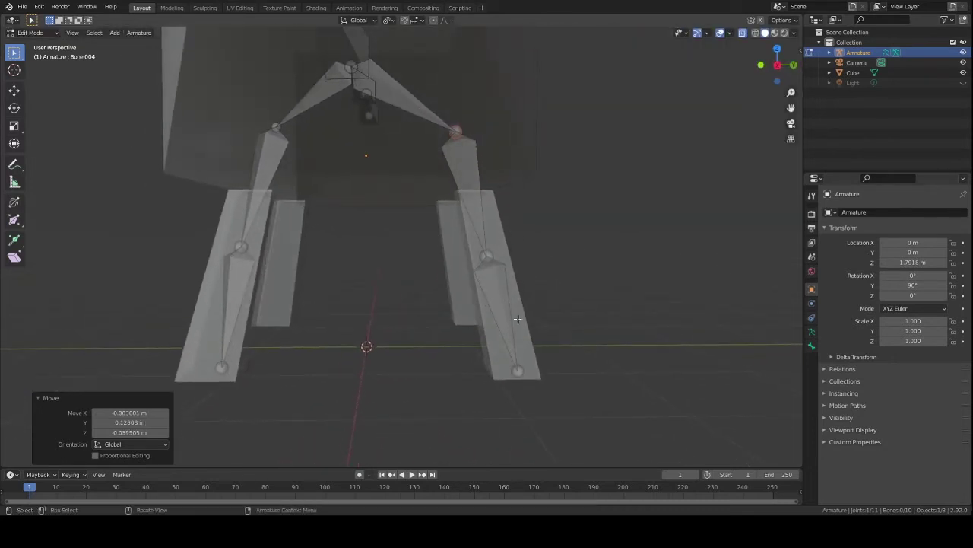
Step: Move the foot joint of the first leg about 0.01 m along X, -0.08 m along Y and 0.01 m down
{"action": "middle_click_drag", "start_coordinate": [517, 318], "coordinate": [546, 401]}
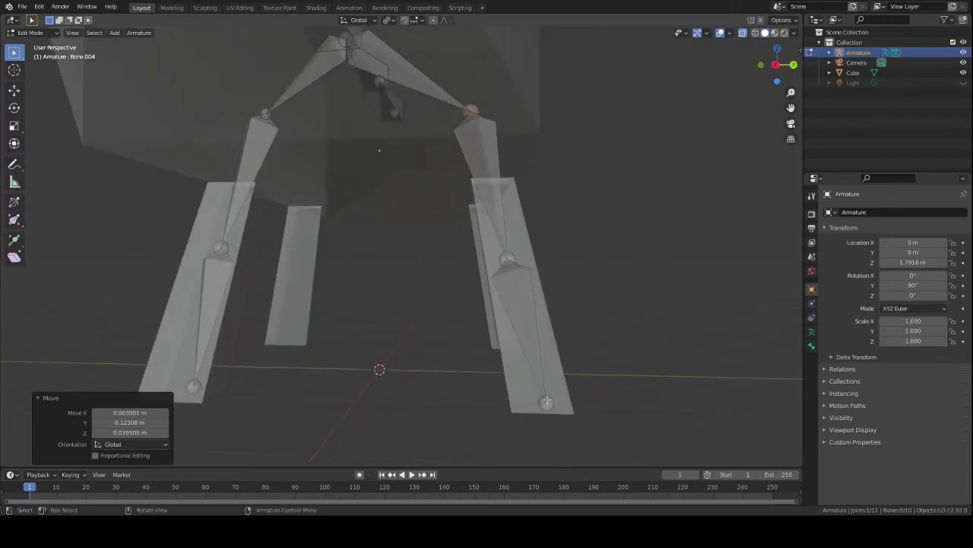
{"action": "left_click", "coordinate": [547, 401]}
{"action": "key", "text": "g"}
{"action": "left_click", "coordinate": [553, 404]}
Step: Switch the armature to Pose Mode and try rotating the first leg's hip bone
{"action": "middle_click_drag", "start_coordinate": [537, 289], "coordinate": [796, 69]}
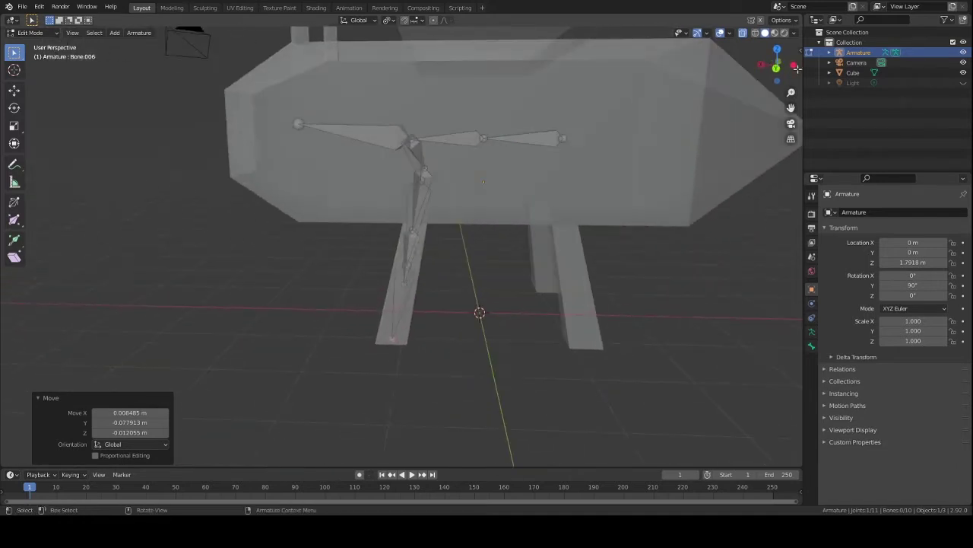
{"action": "left_click", "coordinate": [778, 67]}
{"action": "middle_click_drag", "start_coordinate": [514, 297], "coordinate": [451, 263]}
{"action": "scroll", "coordinate": [560, 279], "scroll_direction": "down", "scroll_amount": 5}
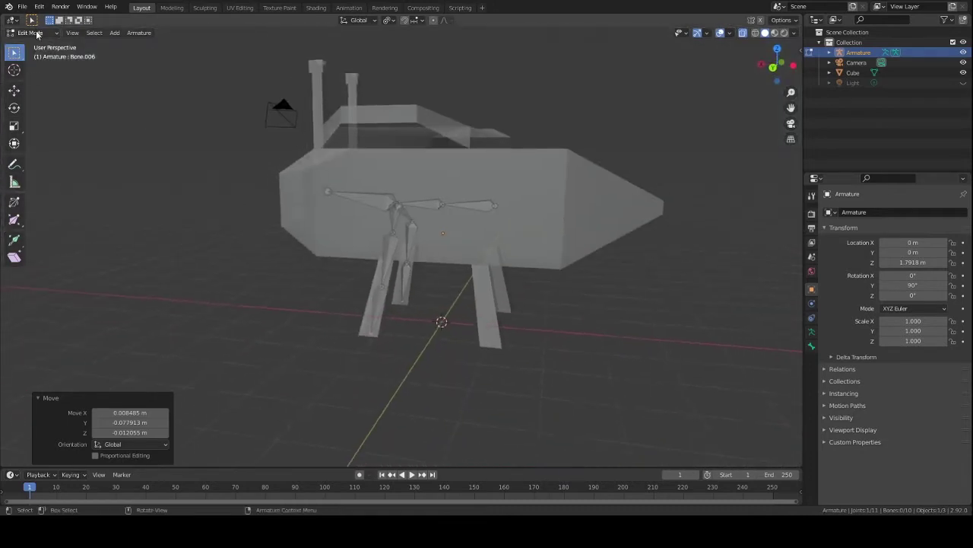
{"action": "left_click", "coordinate": [36, 34]}
{"action": "left_click", "coordinate": [36, 66]}
{"action": "middle_click_drag", "start_coordinate": [302, 188], "coordinate": [451, 234]}
{"action": "key", "text": "r"}
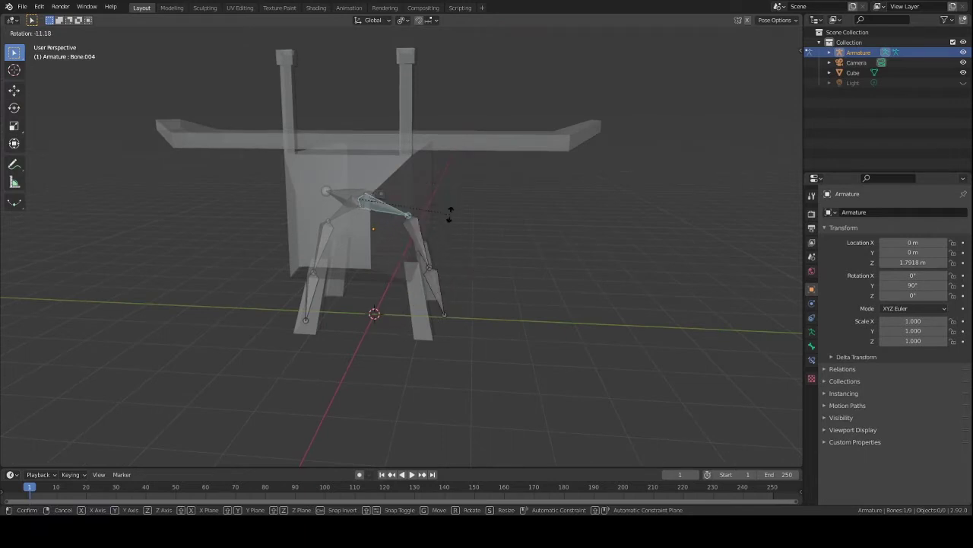
{"action": "left_click", "coordinate": [440, 239]}
Step: Try rotating the first leg's shin bone and thigh bone to test how they bend
{"action": "left_click", "coordinate": [414, 276]}
{"action": "key", "text": "r"}
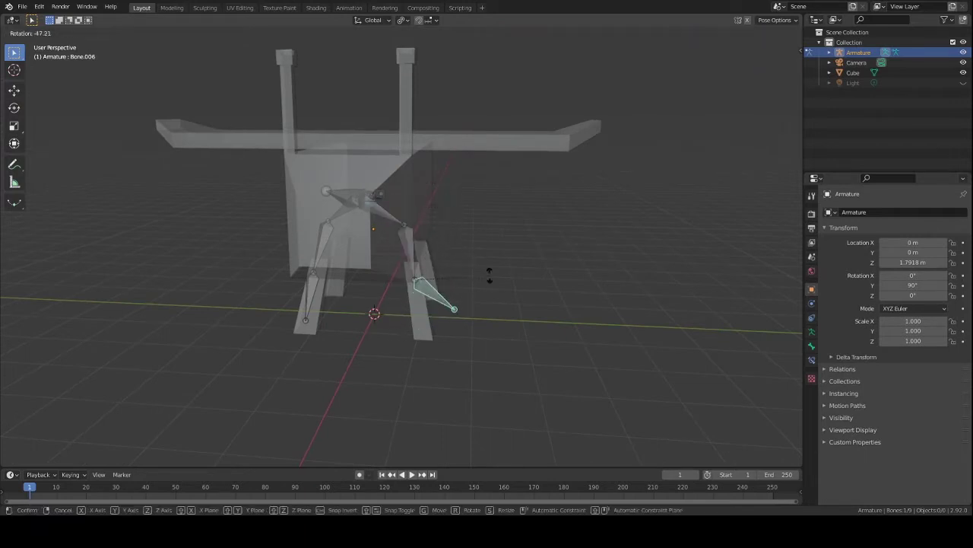
{"action": "key", "text": "Escape"}
{"action": "left_click", "coordinate": [412, 252]}
{"action": "key", "text": "r"}
{"action": "right_click", "coordinate": [494, 270]}
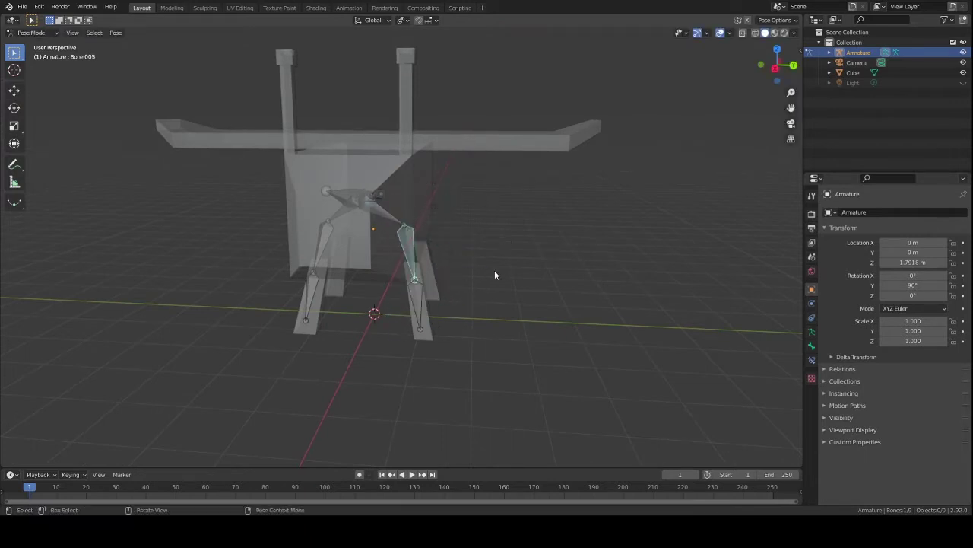
Step: Return to Edit Mode and reposition the front spine bone's free end inside the body
{"action": "middle_click_drag", "start_coordinate": [494, 270], "coordinate": [470, 325]}
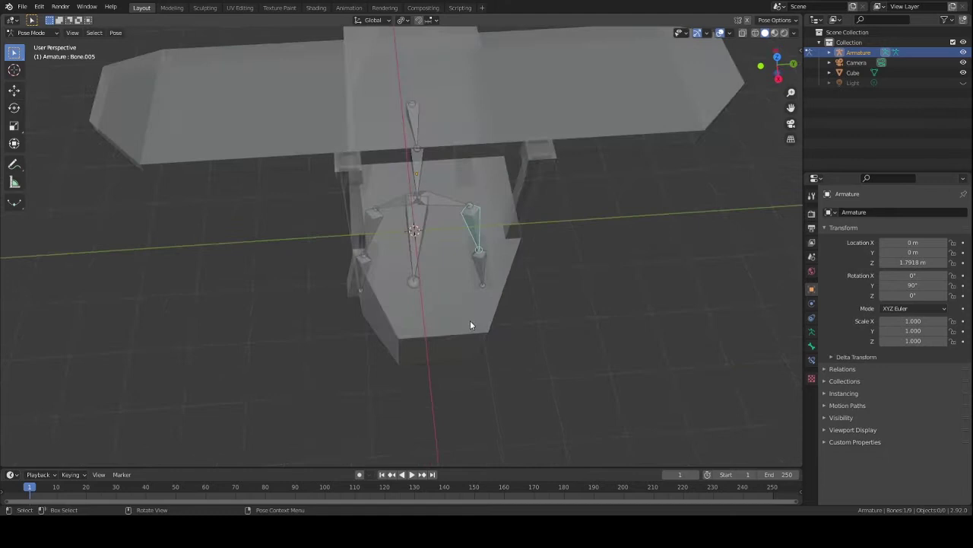
{"action": "left_click", "coordinate": [47, 35]}
{"action": "left_click", "coordinate": [47, 58]}
{"action": "left_click", "coordinate": [387, 288]}
{"action": "middle_click_drag", "start_coordinate": [445, 243], "coordinate": [430, 263]}
{"action": "key", "text": "g"}
{"action": "left_click", "coordinate": [443, 282]}
{"action": "left_click", "coordinate": [396, 202]}
{"action": "key", "text": "g"}
{"action": "left_click", "coordinate": [434, 234]}
Step: Extrude a bone about -0.20, -0.79, 0.78 m from the front spine end to one antenna's base, plus another up that antenna
{"action": "middle_click_drag", "start_coordinate": [409, 300], "coordinate": [411, 236]}
{"action": "left_click", "coordinate": [406, 279]}
{"action": "key", "text": "e"}
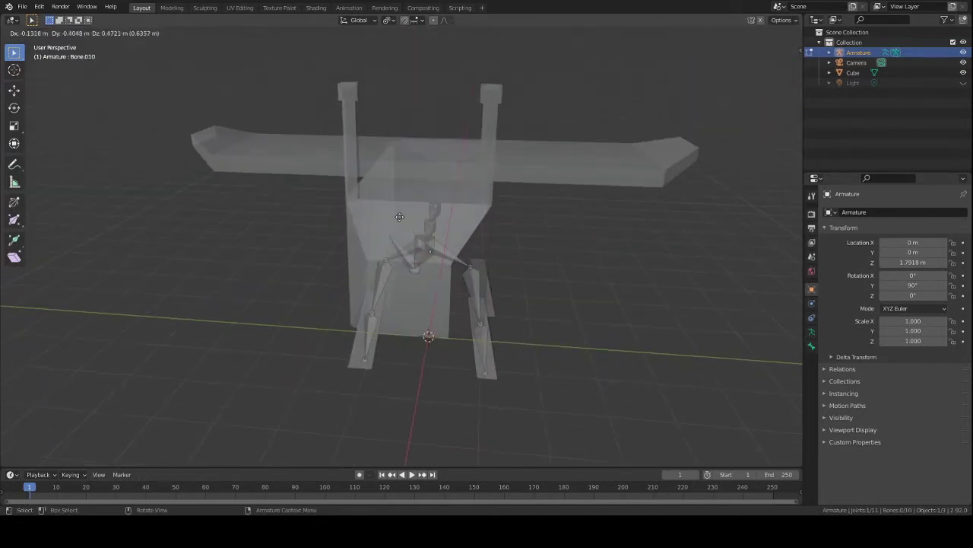
{"action": "left_click", "coordinate": [380, 198]}
{"action": "middle_click_drag", "start_coordinate": [379, 199], "coordinate": [450, 127]}
{"action": "key", "text": "e"}
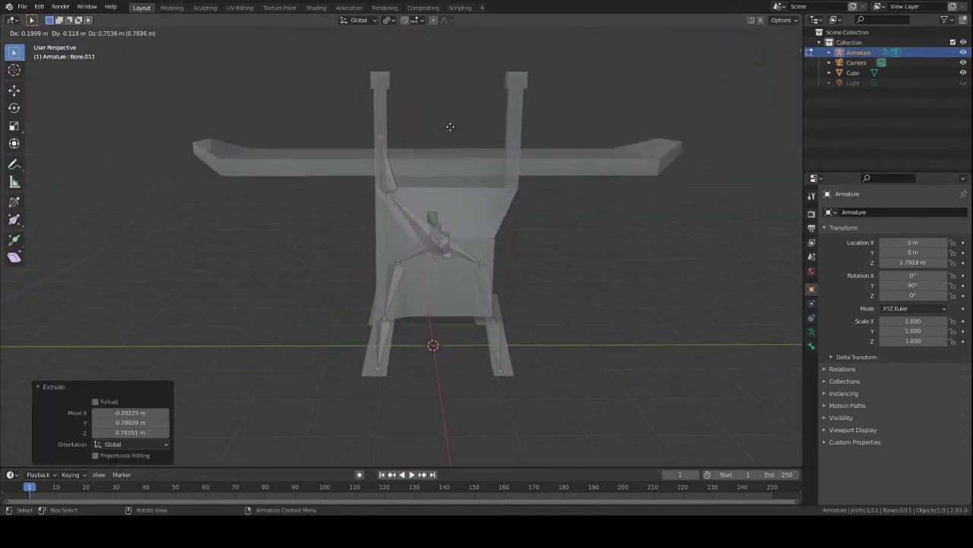
{"action": "left_click", "coordinate": [448, 73]}
Step: Move the front spine joint about -0.03 m along X, -0.09 m along Y and 0.01 m down
{"action": "mouse_move", "coordinate": [473, 271]}
{"action": "middle_mouse_down"}
{"action": "mouse_move", "coordinate": [451, 251]}
{"action": "mouse_move", "coordinate": [455, 226]}
{"action": "mouse_move", "coordinate": [492, 280]}
{"action": "mouse_move", "coordinate": [471, 247]}
{"action": "mouse_move", "coordinate": [472, 263]}
{"action": "mouse_move", "coordinate": [482, 254]}
{"action": "middle_mouse_up"}
{"action": "left_click", "coordinate": [453, 229]}
{"action": "key", "text": "e"}
{"action": "left_click", "coordinate": [464, 242]}
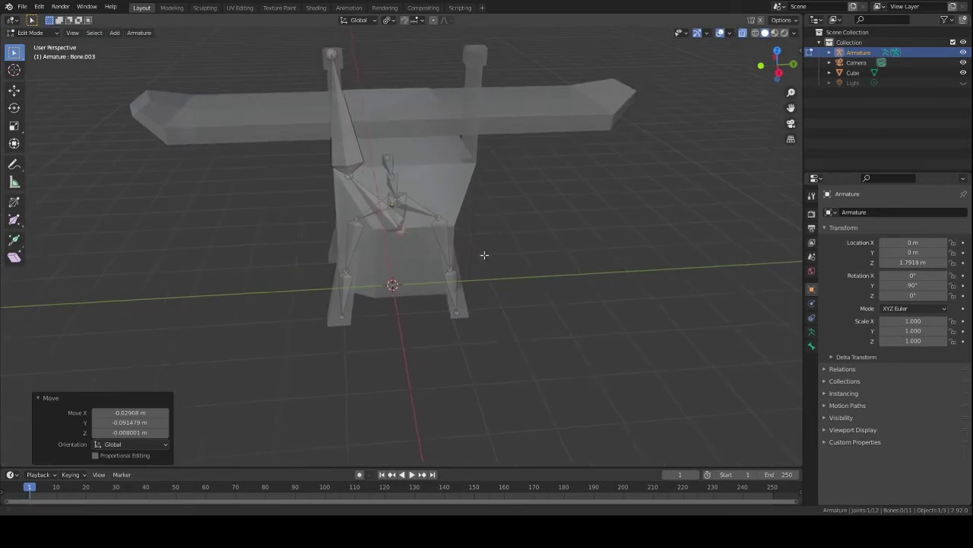
Step: Extrude a bone from the front spine joint to the other antenna's base, plus a second about -0.75, 0.17, 1.37 m up that antenna
{"action": "key", "text": "e"}
{"action": "left_click", "coordinate": [551, 181]}
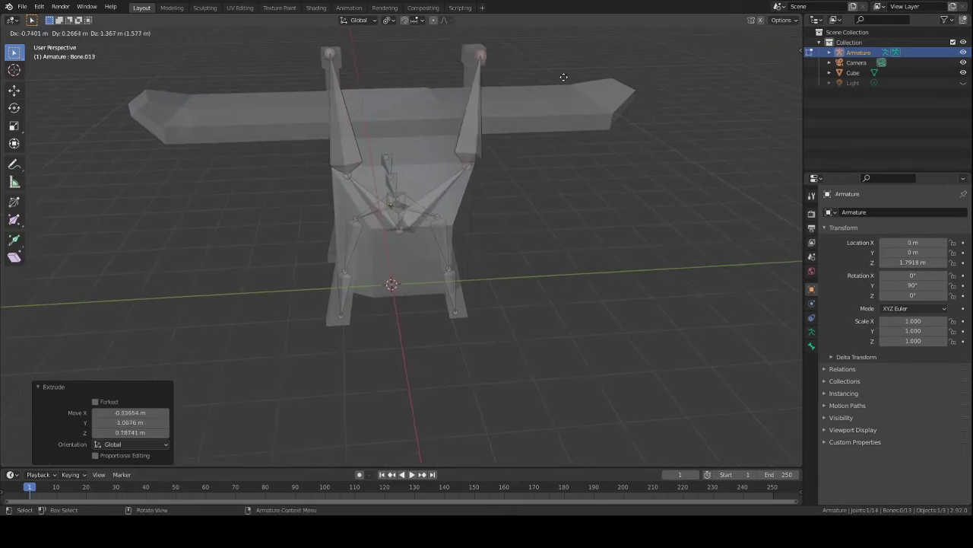
{"action": "left_click", "coordinate": [557, 77]}
Step: Move the second antenna bone's tip about 0.72 m along X, 0.13 m along Y and 0.13 m up
{"action": "middle_click_drag", "start_coordinate": [559, 166], "coordinate": [479, 167]}
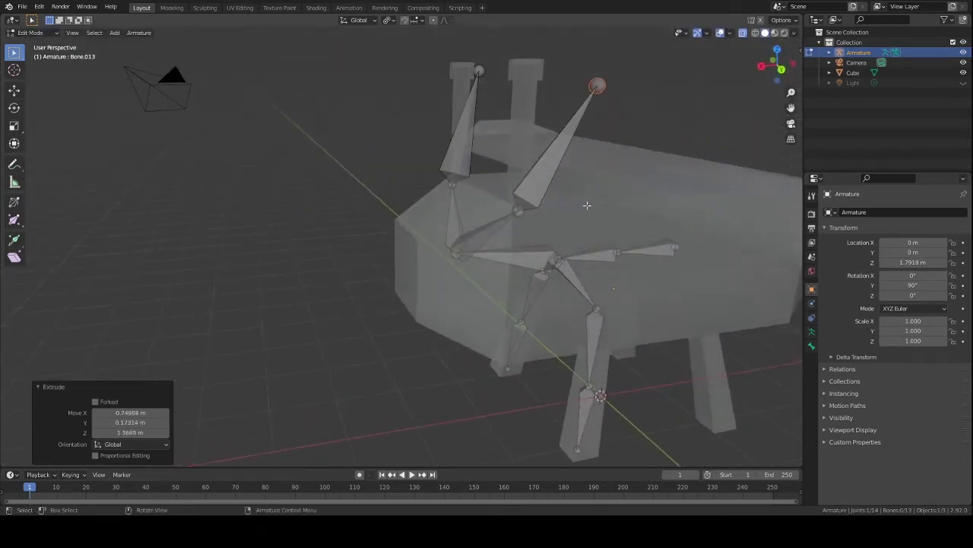
{"action": "middle_click_drag", "start_coordinate": [590, 195], "coordinate": [533, 182]}
{"action": "key", "text": "g"}
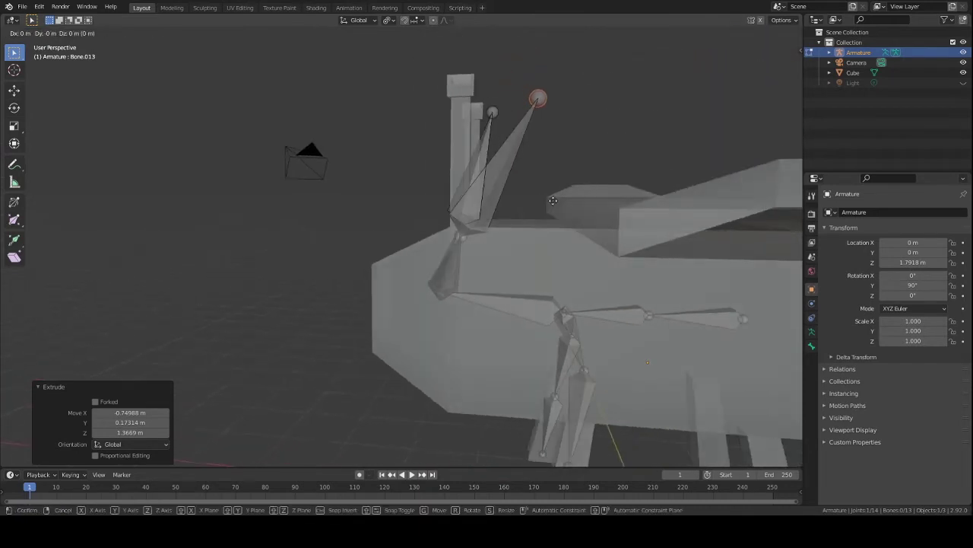
{"action": "left_click", "coordinate": [478, 186]}
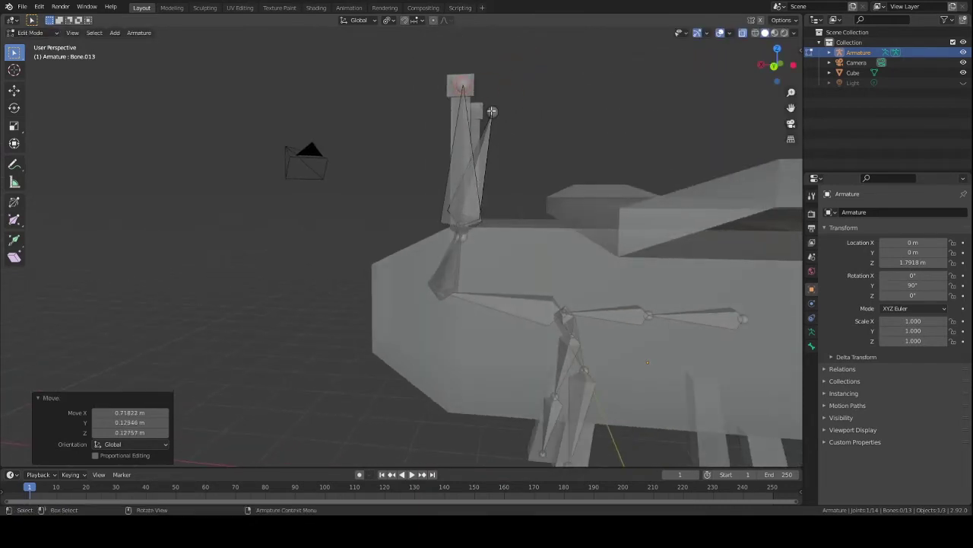
Step: Move the tip of the first antenna bone forward into the block topping its mesh antenna
{"action": "middle_click_drag", "start_coordinate": [492, 111], "coordinate": [667, 236]}
{"action": "key", "text": "g"}
{"action": "left_click", "coordinate": [511, 167]}
Step: Shift the second antenna bone's tip about 0.01 m along X, -0.31 m along Y and 0.08 m up into its mesh block
{"action": "scroll", "coordinate": [591, 238], "scroll_direction": "down", "scroll_amount": 5}
{"action": "left_click", "coordinate": [455, 193]}
{"action": "middle_click_drag", "start_coordinate": [458, 196], "coordinate": [515, 221]}
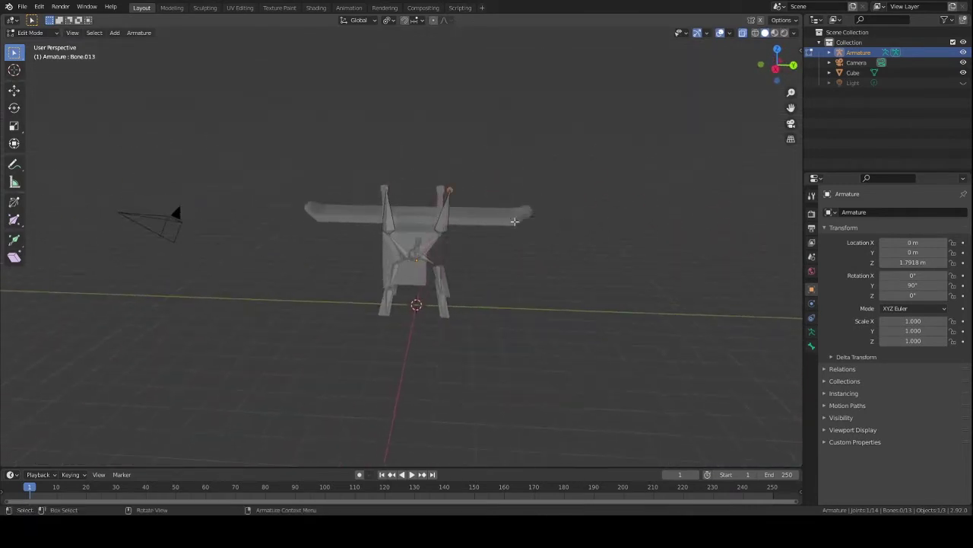
{"action": "key", "text": "g"}
{"action": "left_click", "coordinate": [505, 218]}
{"action": "scroll", "coordinate": [524, 243], "scroll_direction": "up", "scroll_amount": 4}
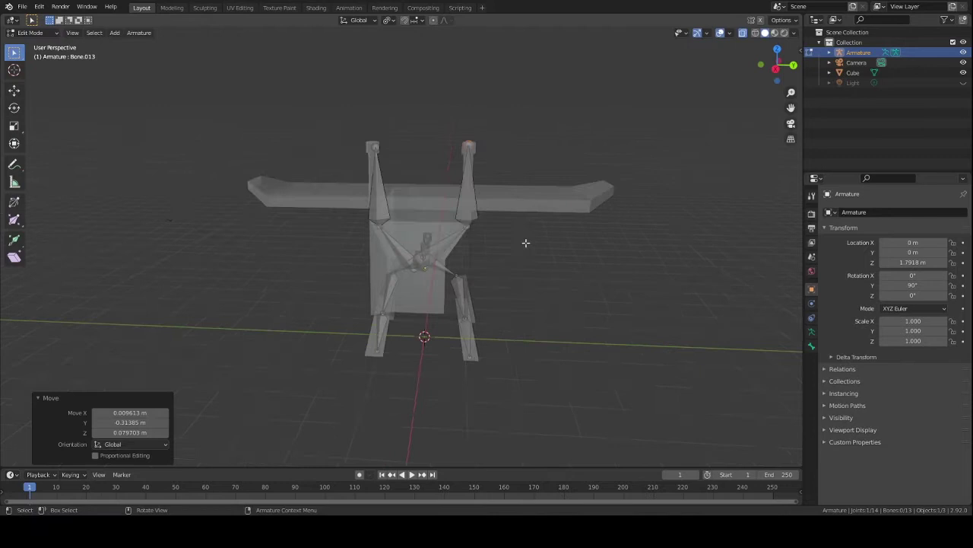
Step: Examine the antenna bones against the mesh in Material Preview shading, and return to Solid shading
{"action": "left_click", "coordinate": [774, 33]}
{"action": "middle_click_drag", "start_coordinate": [589, 232], "coordinate": [465, 245]}
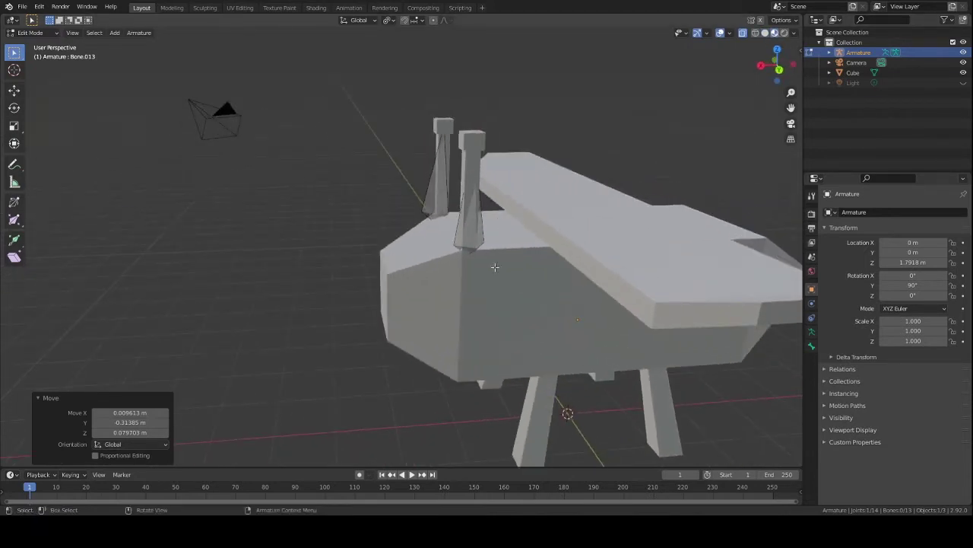
{"action": "middle_click_drag", "start_coordinate": [573, 288], "coordinate": [594, 276]}
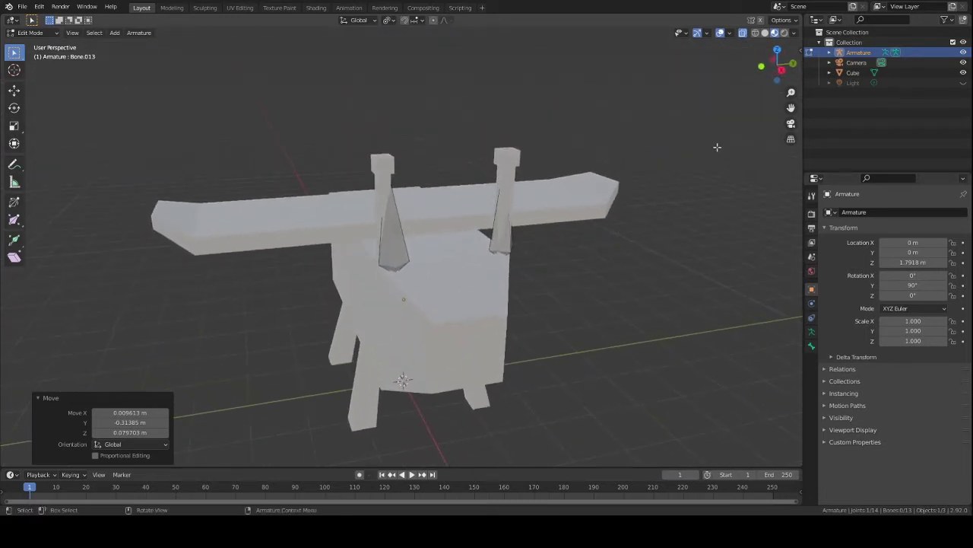
{"action": "left_click", "coordinate": [766, 32]}
Step: Move the first antenna bone's tip about 0.01, -0.10, 0.06 m and its base joint about 0.02, -0.16, 0.03 m
{"action": "mouse_move", "coordinate": [550, 314]}
{"action": "middle_mouse_down"}
{"action": "mouse_move", "coordinate": [596, 322]}
{"action": "mouse_move", "coordinate": [537, 303]}
{"action": "mouse_move", "coordinate": [434, 153]}
{"action": "middle_mouse_up"}
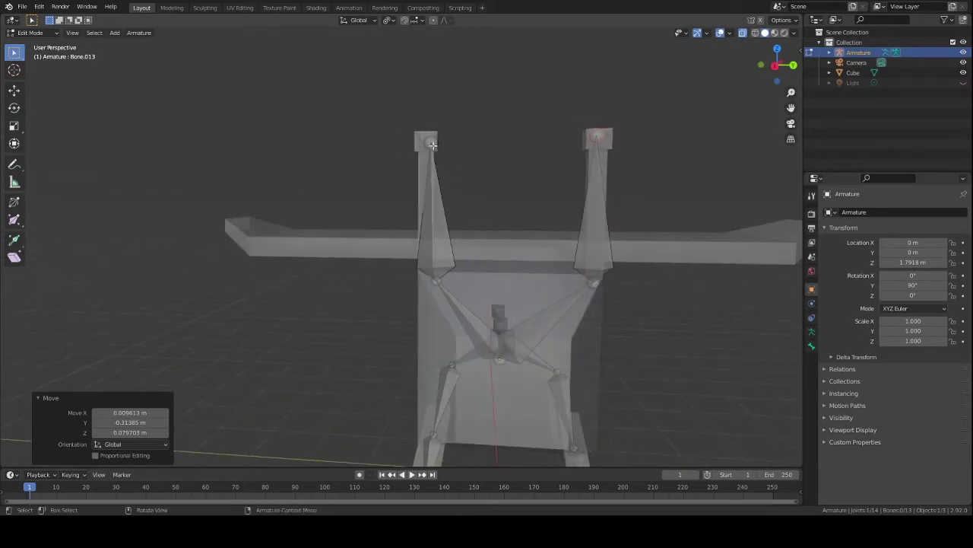
{"action": "left_click", "coordinate": [432, 145]}
{"action": "key", "text": "g"}
{"action": "left_click", "coordinate": [522, 265]}
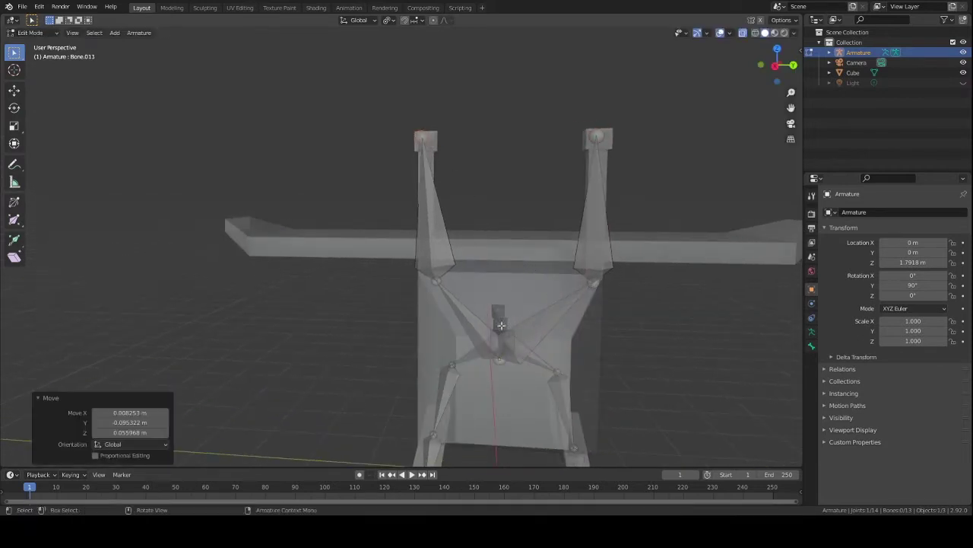
{"action": "key", "text": "g"}
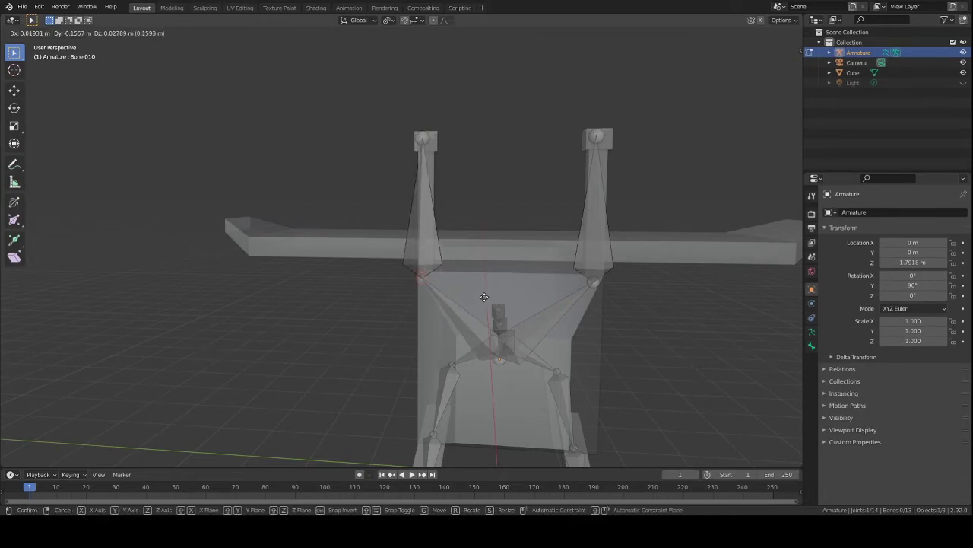
{"action": "left_click", "coordinate": [485, 296]}
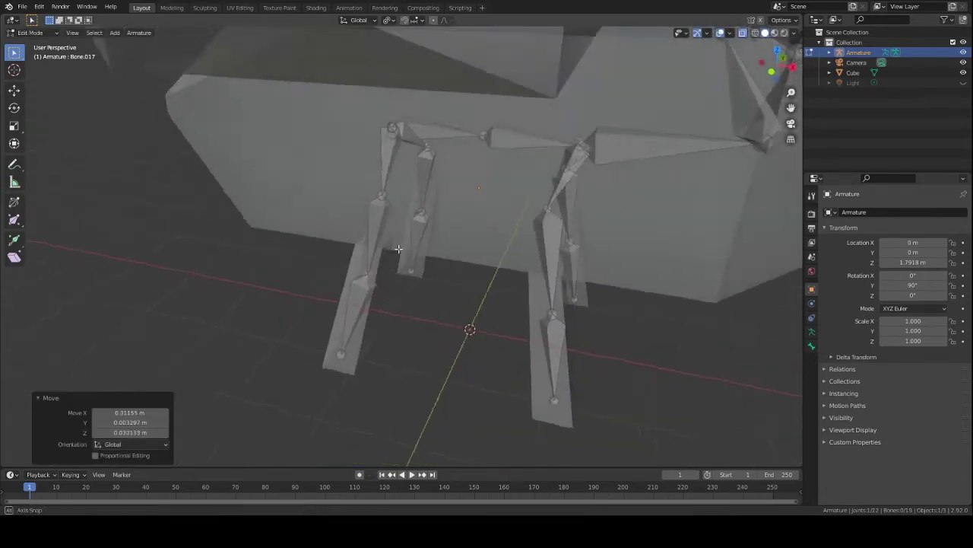
Step: Move the disconnected hip bone of the second front leg about -0.11 m along X and -0.30 m along Y
{"action": "middle_click_drag", "start_coordinate": [411, 239], "coordinate": [344, 233]}
{"action": "scroll", "coordinate": [345, 233], "scroll_direction": "down", "scroll_amount": 6}
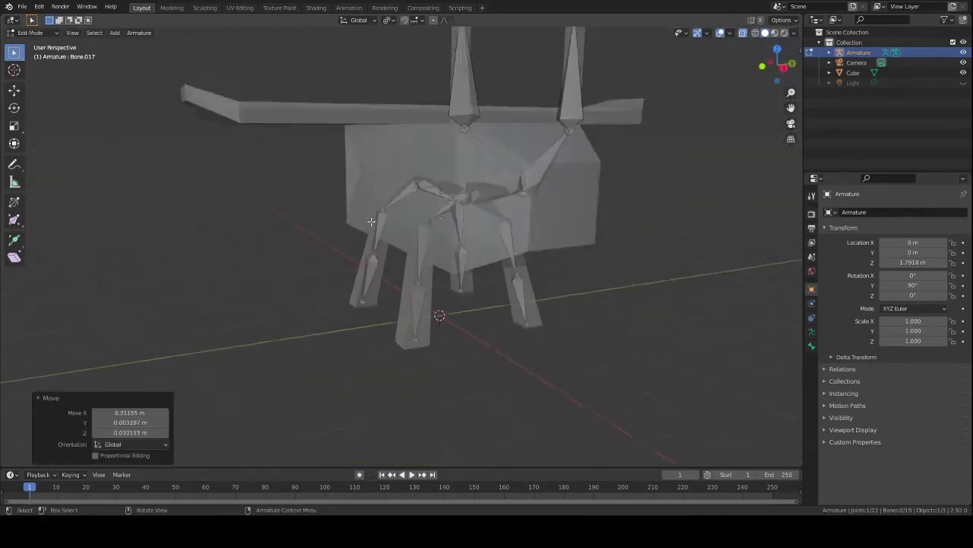
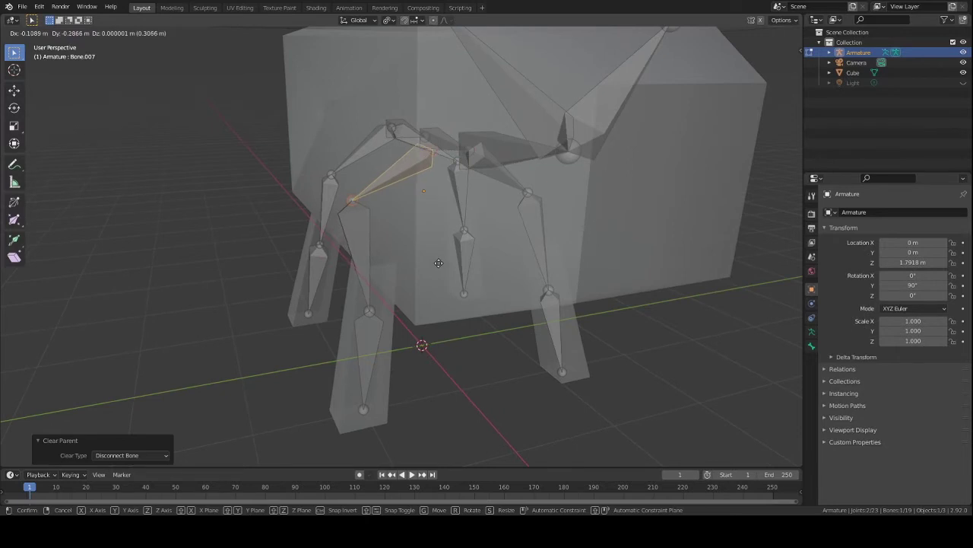
{"action": "left_click", "coordinate": [438, 264]}
{"action": "middle_click_drag", "start_coordinate": [457, 233], "coordinate": [550, 345]}
{"action": "scroll", "coordinate": [478, 259], "scroll_direction": "up", "scroll_amount": 4}
{"action": "middle_click_drag", "start_coordinate": [478, 258], "coordinate": [505, 223]}
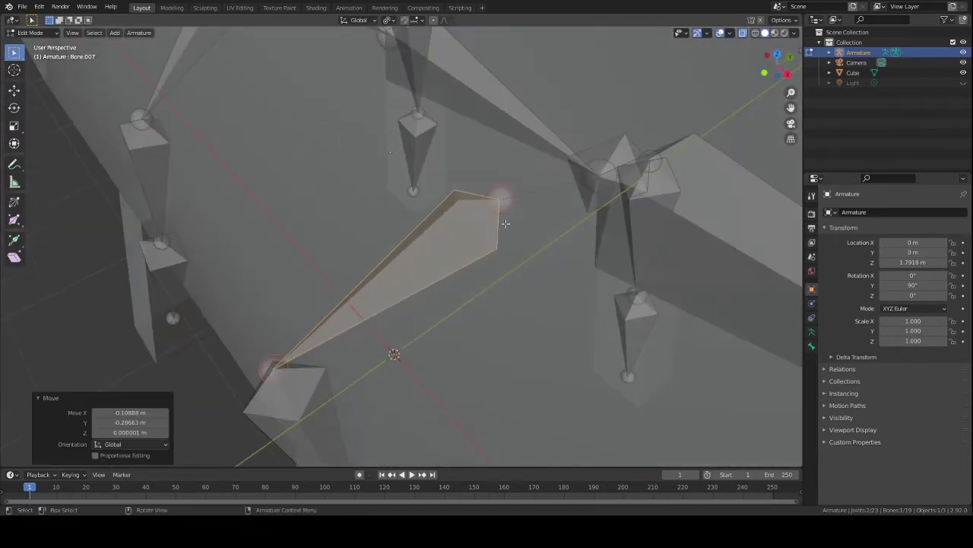
Step: Switch to Pose Mode and try moving the second front leg by its disconnected hip bone
{"action": "left_click", "coordinate": [606, 162]}
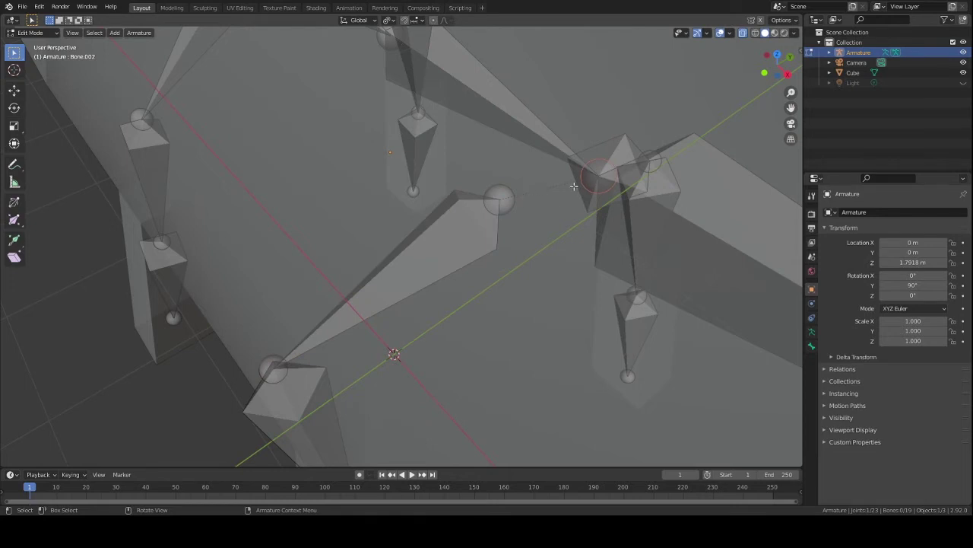
{"action": "scroll", "coordinate": [460, 238], "scroll_direction": "down", "scroll_amount": 5}
{"action": "middle_click_drag", "start_coordinate": [460, 237], "coordinate": [456, 270]}
{"action": "left_click", "coordinate": [31, 33]}
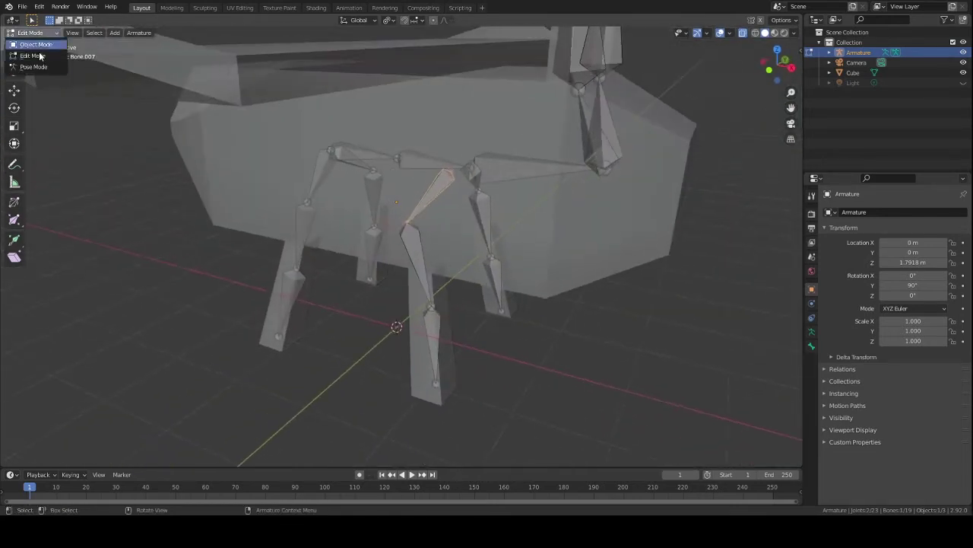
{"action": "left_click", "coordinate": [47, 71]}
{"action": "middle_click_drag", "start_coordinate": [463, 222], "coordinate": [492, 226]}
{"action": "key", "text": "g"}
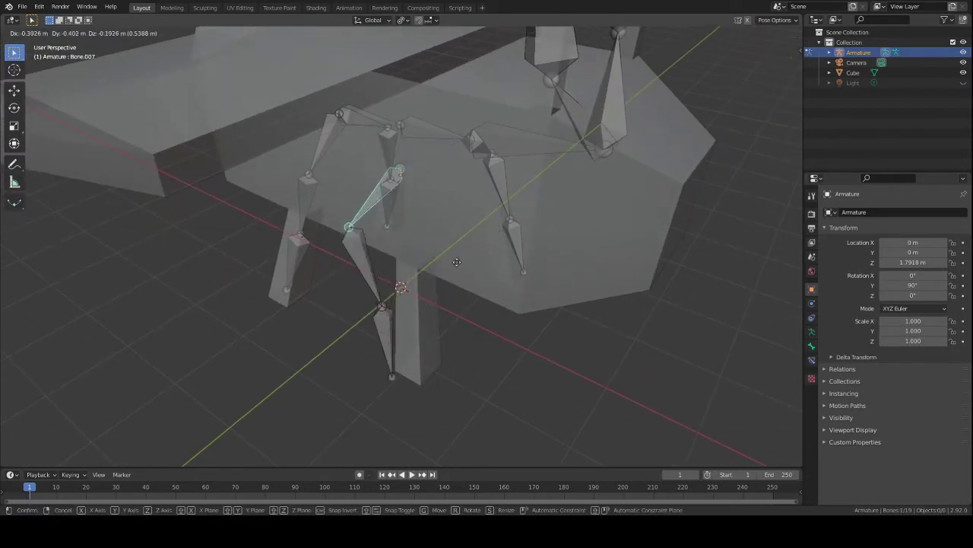
{"action": "left_click", "coordinate": [488, 248]}
Step: Test-move the disconnected hip bone again, ending with a shift of about 0.02 m along X, 0.01 m along Y and 0.18 m up
{"action": "middle_click_drag", "start_coordinate": [491, 248], "coordinate": [454, 169]}
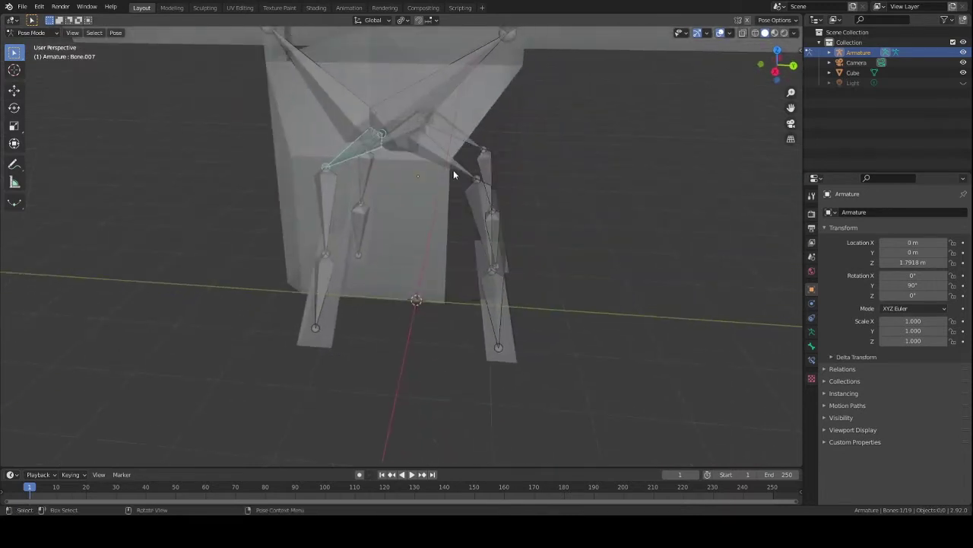
{"action": "middle_click_drag", "start_coordinate": [497, 225], "coordinate": [578, 217]}
{"action": "left_click", "coordinate": [413, 154]}
{"action": "middle_click_drag", "start_coordinate": [415, 156], "coordinate": [495, 188]}
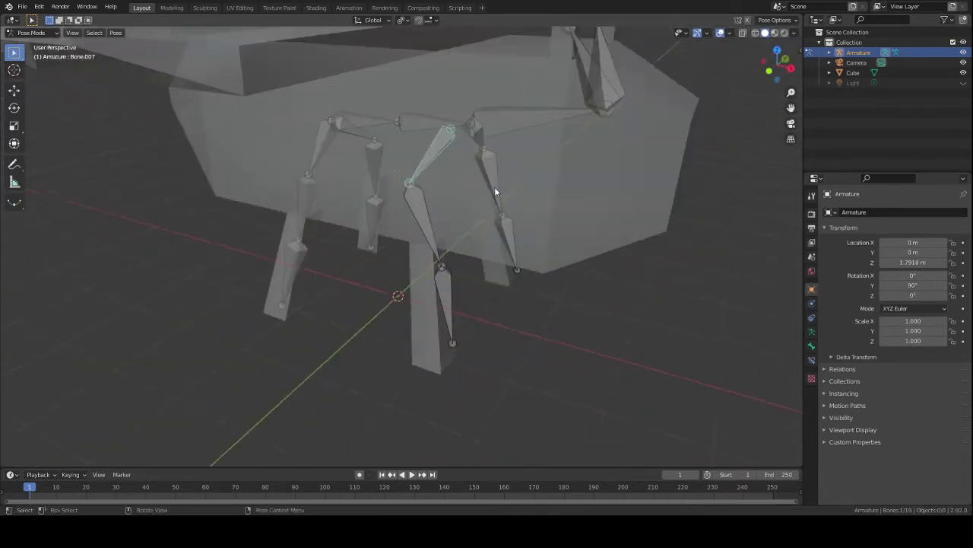
{"action": "key", "text": "g"}
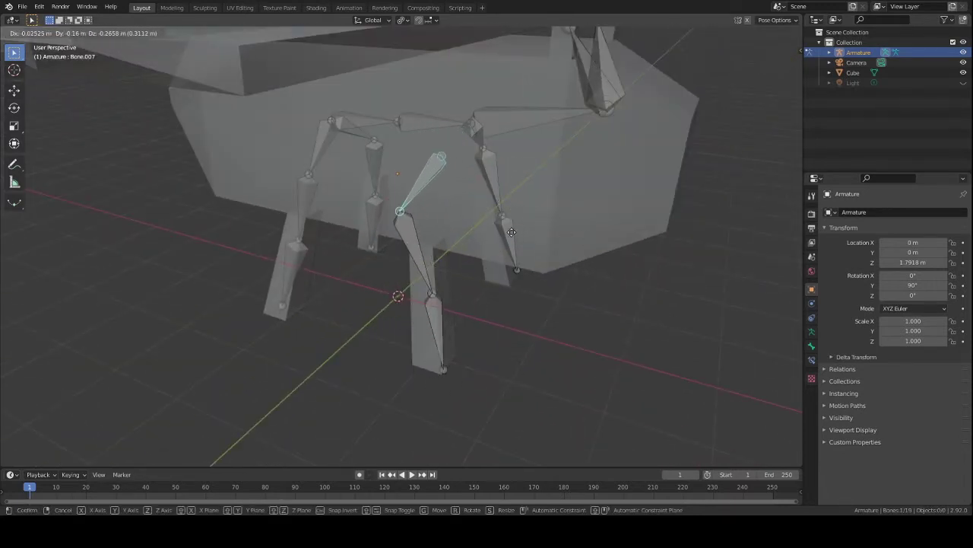
{"action": "left_click", "coordinate": [526, 260]}
{"action": "middle_click_drag", "start_coordinate": [527, 257], "coordinate": [556, 232]}
{"action": "key", "text": "g"}
{"action": "left_click", "coordinate": [575, 216]}
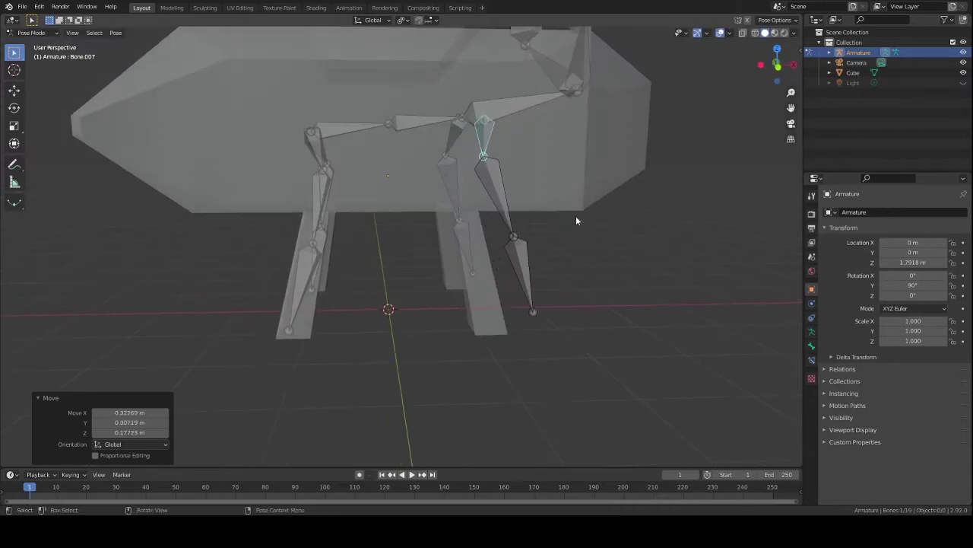
Step: Test-rotate the second front leg's upper bone and its lower bone, turning the lower one about -30°
{"action": "left_click", "coordinate": [513, 214]}
{"action": "key", "text": "g"}
{"action": "left_click", "coordinate": [538, 256]}
{"action": "left_click", "coordinate": [481, 267]}
{"action": "key", "text": "g"}
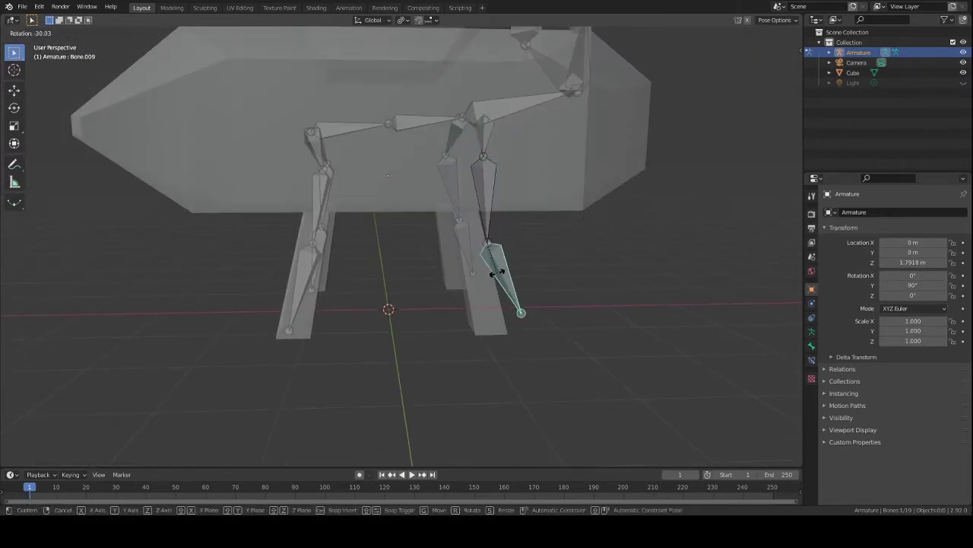
{"action": "left_click", "coordinate": [496, 272]}
Step: Test-rotate the first front leg's hip bone, which is still connected to the spine
{"action": "middle_click_drag", "start_coordinate": [562, 266], "coordinate": [384, 207]}
{"action": "left_click", "coordinate": [383, 206]}
{"action": "middle_click_drag", "start_coordinate": [442, 246], "coordinate": [470, 243]}
{"action": "key", "text": "g"}
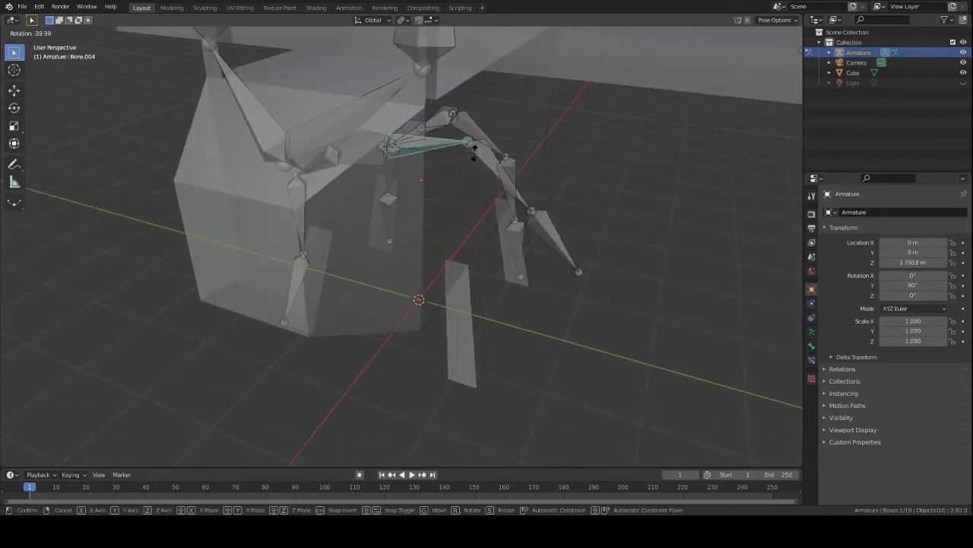
{"action": "left_click", "coordinate": [555, 250]}
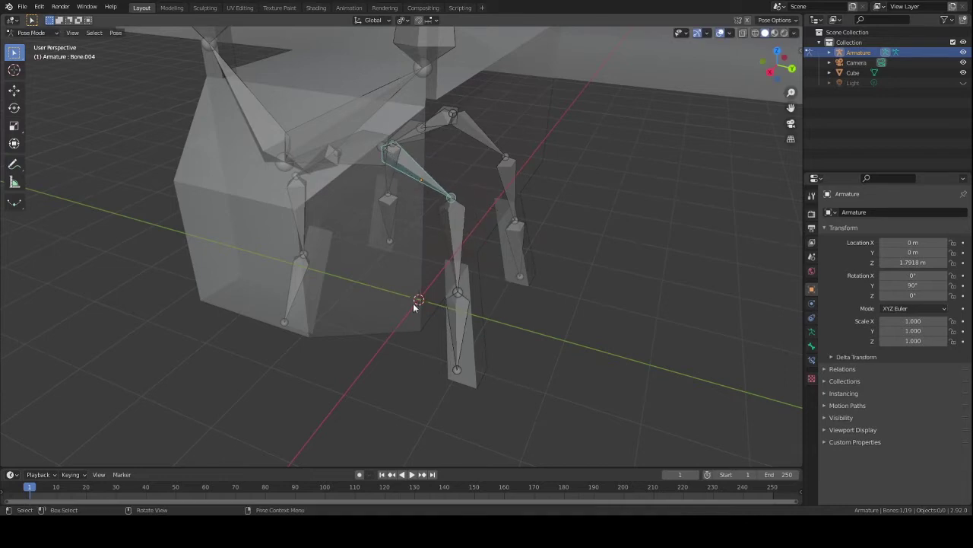
{"action": "middle_click_drag", "start_coordinate": [554, 251], "coordinate": [538, 222]}
{"action": "scroll", "coordinate": [567, 294], "scroll_direction": "up", "scroll_amount": 2}
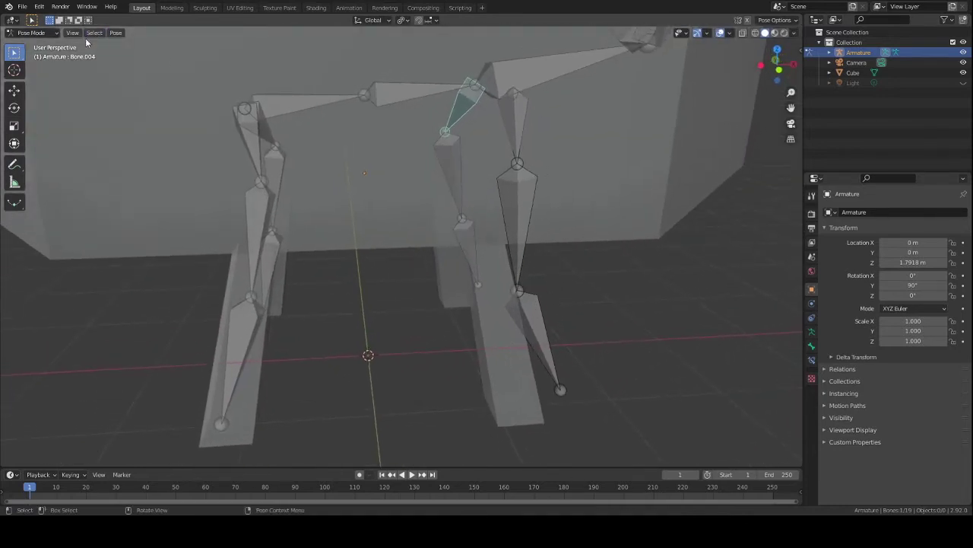
Step: Clear all pose transforms on every bone of the armature
{"action": "key", "text": "a"}
{"action": "left_click", "coordinate": [115, 33]}
{"action": "mouse_move", "coordinate": [143, 55]}
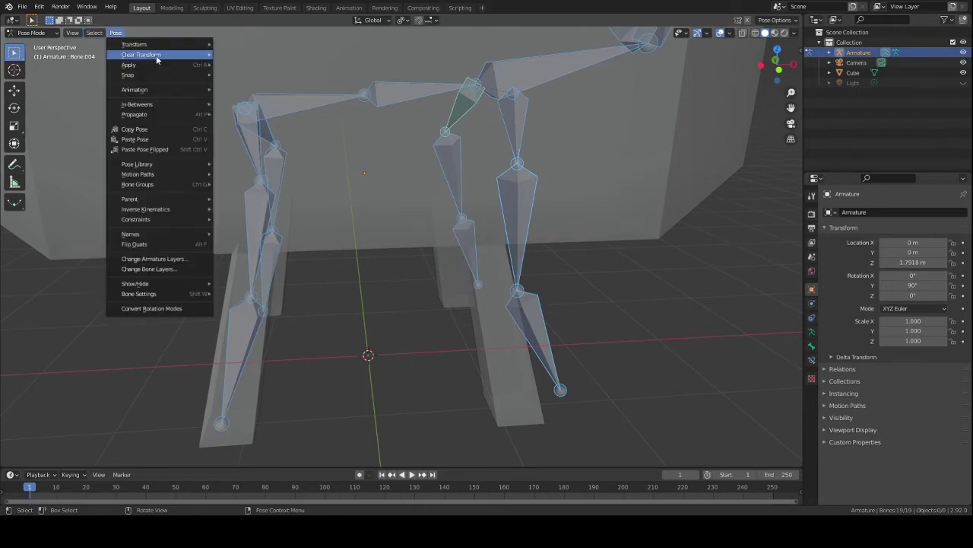
{"action": "left_click", "coordinate": [231, 54]}
Step: In Edit Mode, disconnect the first front leg's hip bone from its parent and move it about -0.08, 0.16, 0.04 m
{"action": "middle_click_drag", "start_coordinate": [601, 265], "coordinate": [413, 275]}
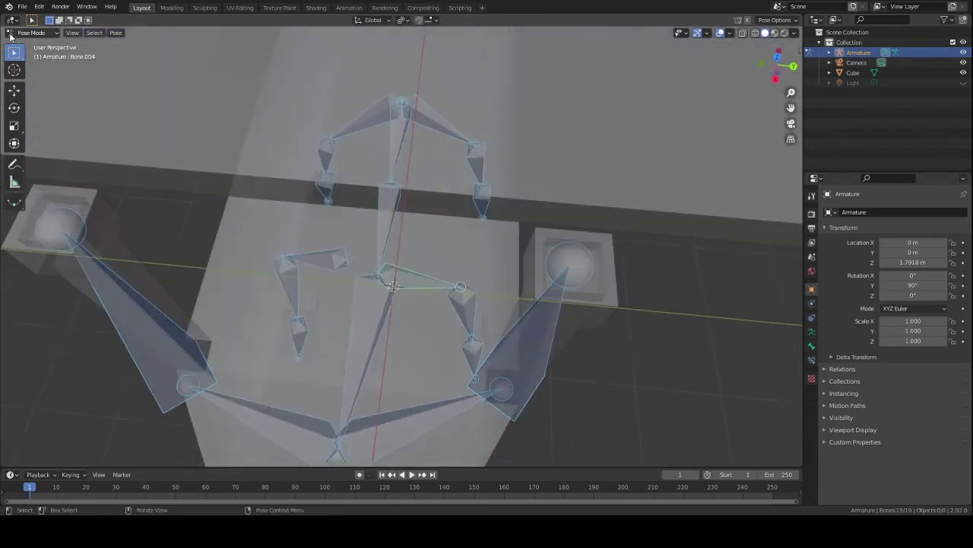
{"action": "left_click", "coordinate": [38, 56]}
{"action": "left_click", "coordinate": [435, 286]}
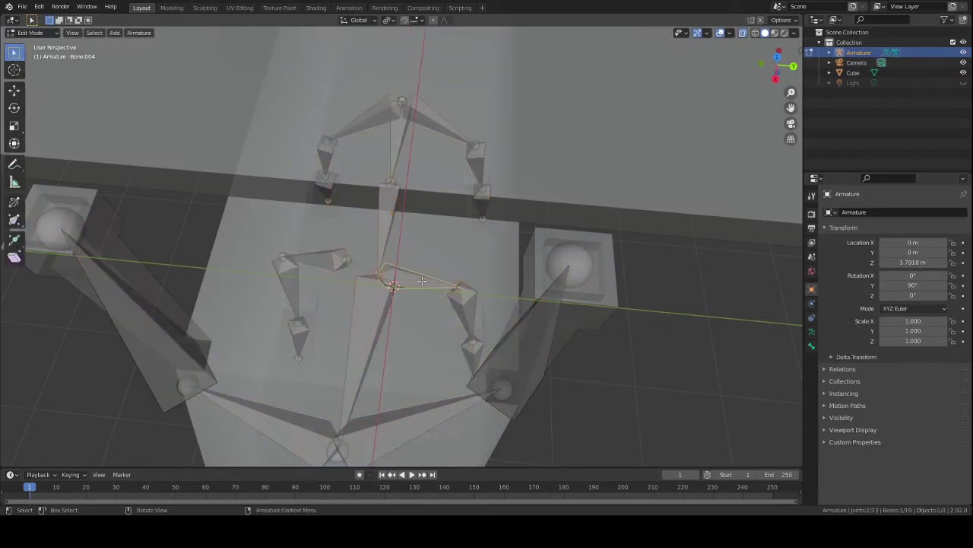
{"action": "right_click", "coordinate": [433, 287]}
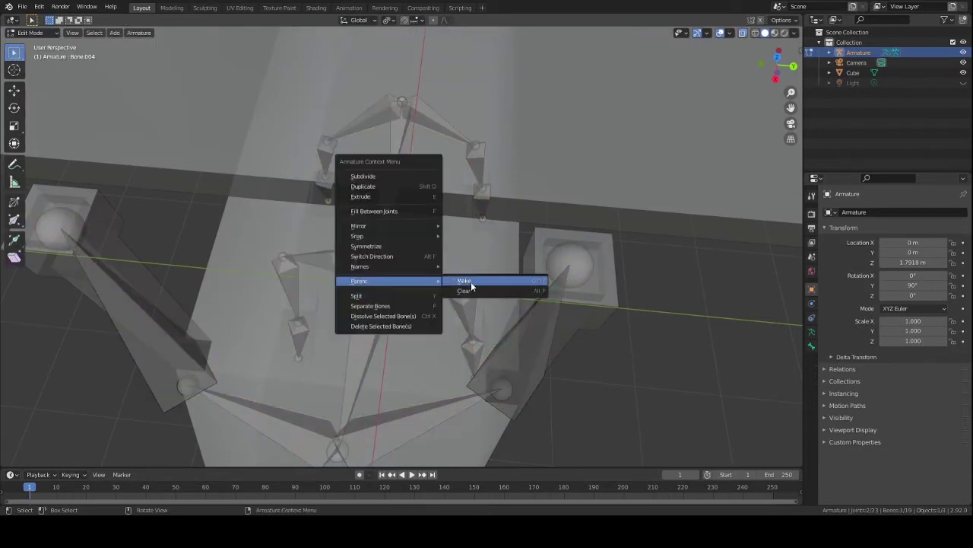
{"action": "left_click", "coordinate": [472, 289]}
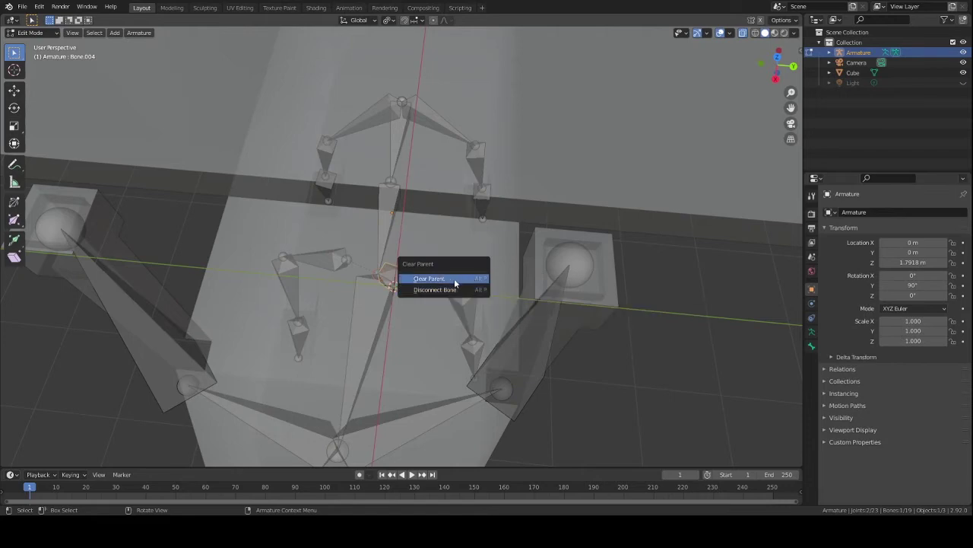
{"action": "left_click", "coordinate": [446, 289]}
{"action": "scroll", "coordinate": [433, 313], "scroll_direction": "up", "scroll_amount": 3}
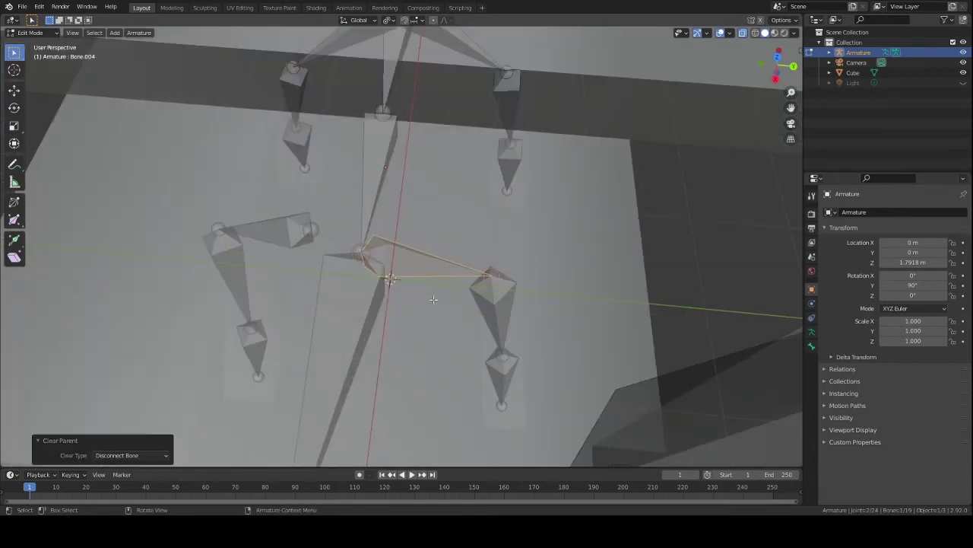
{"action": "key", "text": "g"}
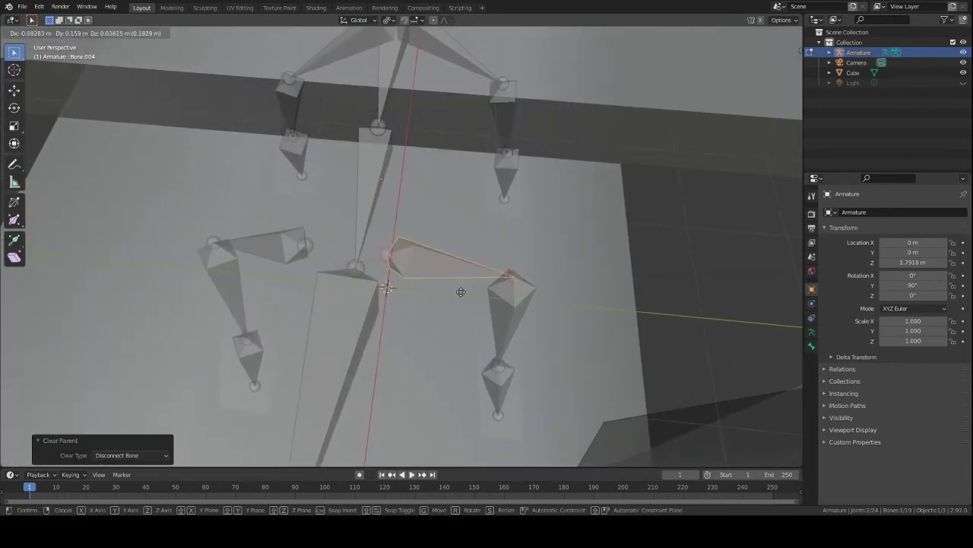
{"action": "left_click", "coordinate": [461, 292]}
Step: Fine-tune the positions of the leg joints around the disconnected front hip bones
{"action": "middle_click_drag", "start_coordinate": [452, 282], "coordinate": [434, 235]}
{"action": "key", "text": "g"}
{"action": "left_click", "coordinate": [304, 319]}
{"action": "left_click", "coordinate": [312, 234]}
{"action": "key", "text": "g"}
{"action": "left_click", "coordinate": [321, 225]}
{"action": "key", "text": "g"}
{"action": "left_click", "coordinate": [378, 257]}
{"action": "left_click", "coordinate": [304, 171]}
{"action": "middle_click_drag", "start_coordinate": [304, 172], "coordinate": [518, 244]}
{"action": "key", "text": "g"}
{"action": "left_click", "coordinate": [372, 225]}
Step: Disconnect the first hind leg's hip bone from the spine and offset it sideways
{"action": "middle_click_drag", "start_coordinate": [395, 275], "coordinate": [450, 323]}
{"action": "left_click", "coordinate": [430, 334]}
{"action": "right_click", "coordinate": [430, 334]}
{"action": "mouse_move", "coordinate": [431, 335]}
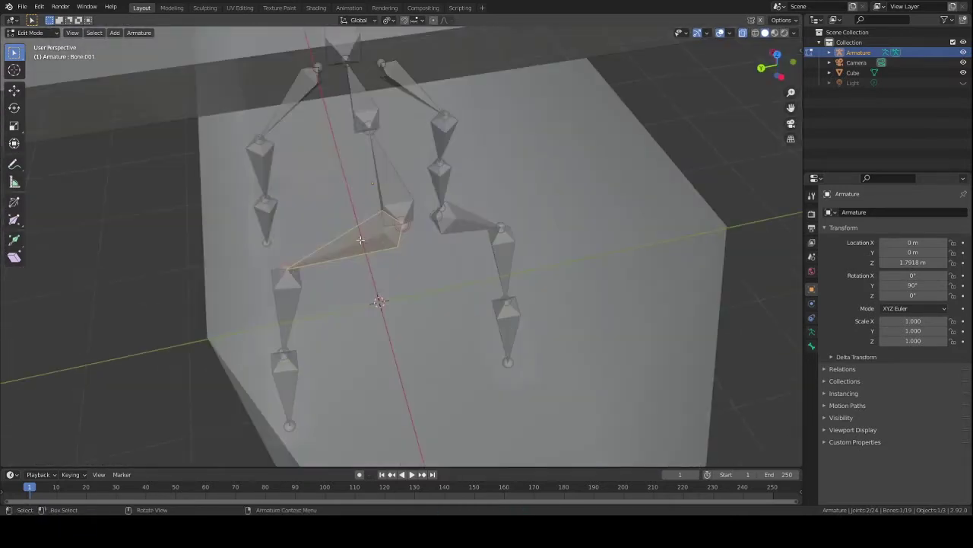
Step: Disconnect the other hind leg's hip bone from its parent and move it about 0.02, 0.27, -0.04 m
{"action": "right_click", "coordinate": [361, 240]}
{"action": "mouse_move", "coordinate": [360, 240]}
{"action": "left_click", "coordinate": [407, 250]}
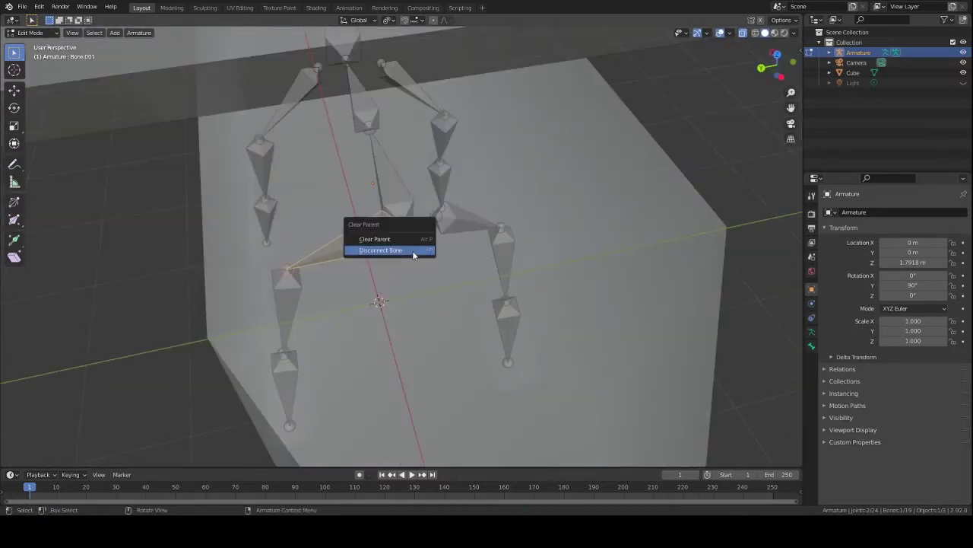
{"action": "left_click", "coordinate": [411, 252]}
{"action": "key", "text": "g"}
{"action": "left_click", "coordinate": [380, 271]}
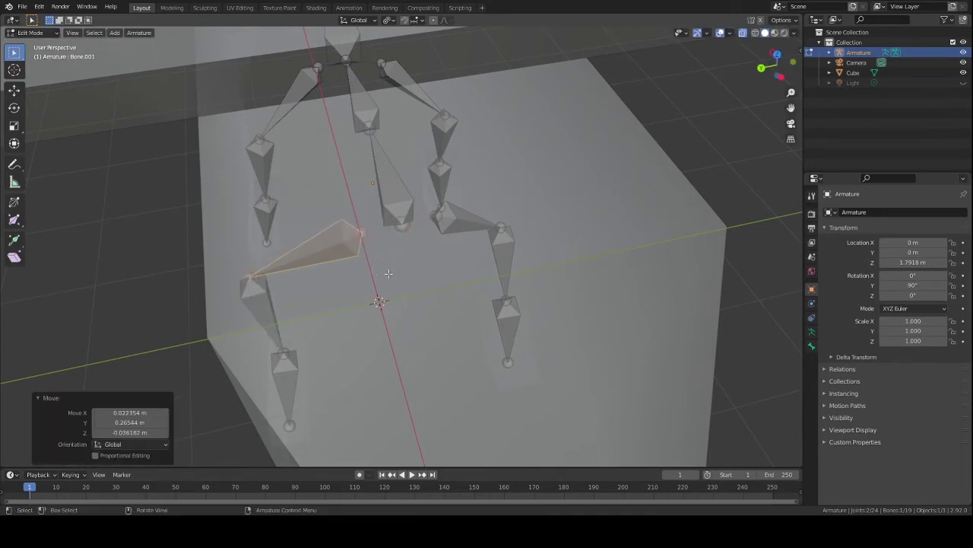
{"action": "middle_click_drag", "start_coordinate": [381, 272], "coordinate": [503, 257]}
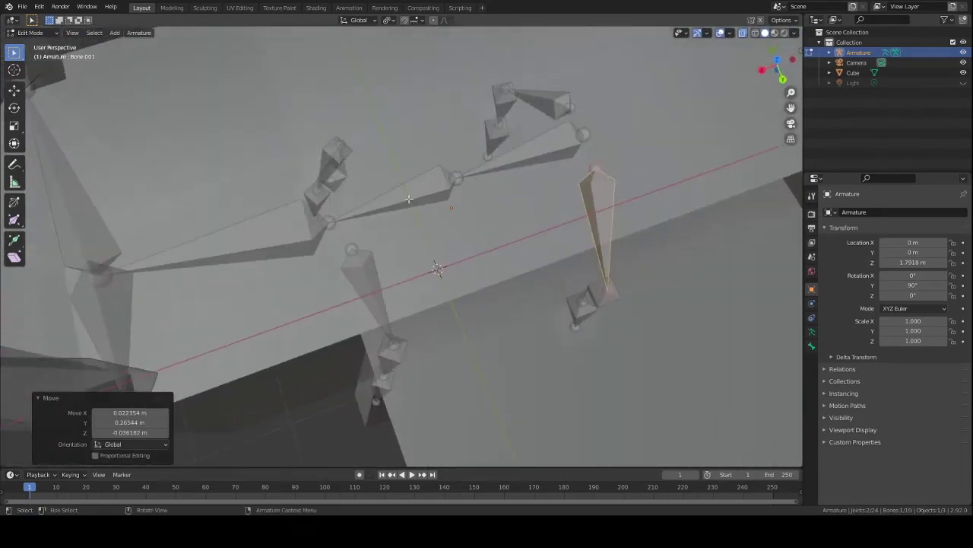
Step: Parent the disconnected hind hip bone Bone.016 to the rear spine bone with Keep Offset
{"action": "middle_click_drag", "start_coordinate": [448, 292], "coordinate": [466, 267]}
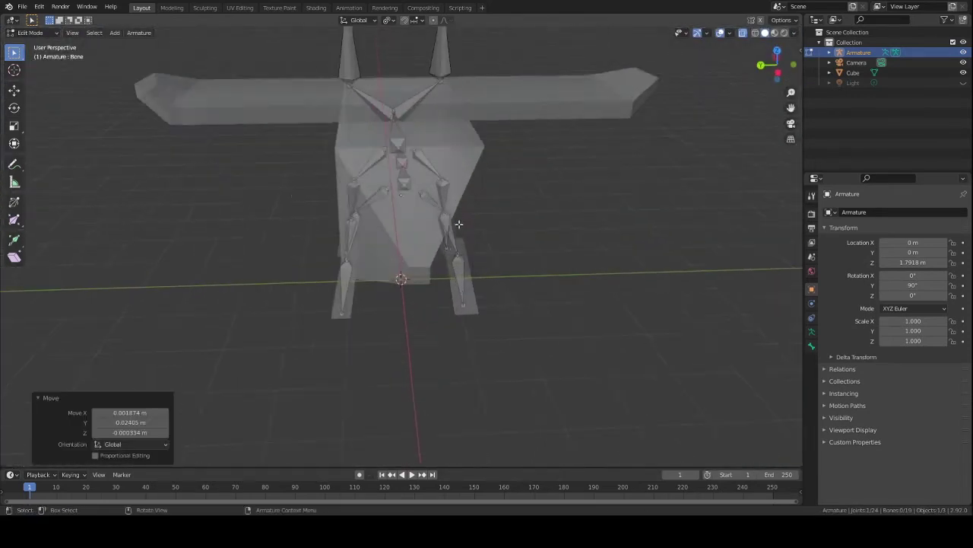
{"action": "scroll", "coordinate": [459, 224], "scroll_direction": "up", "scroll_amount": 3}
{"action": "scroll", "coordinate": [451, 242], "scroll_direction": "up", "scroll_amount": 5}
{"action": "left_click", "coordinate": [502, 224]}
{"action": "left_click", "coordinate": [253, 210]}
{"action": "left_click", "coordinate": [391, 160]}
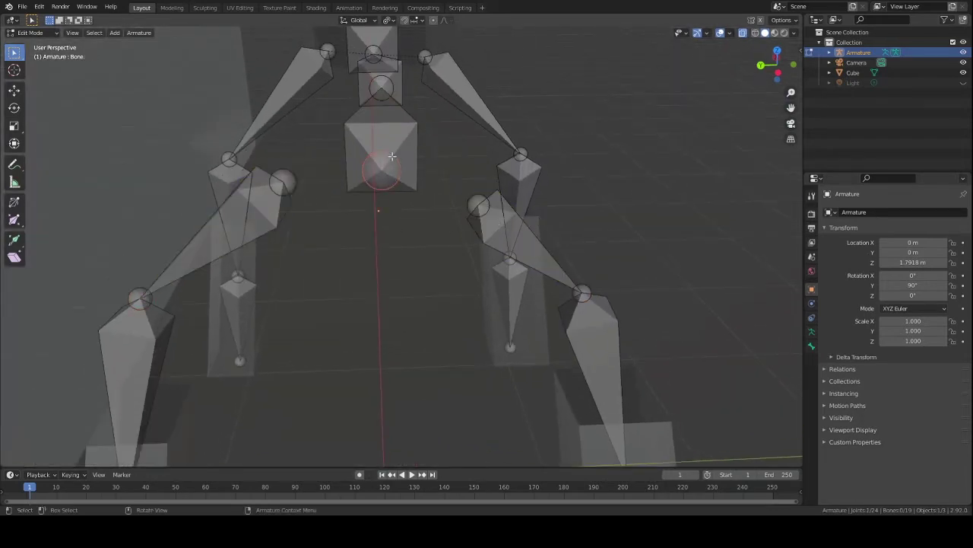
{"action": "middle_click_drag", "start_coordinate": [377, 189], "coordinate": [411, 282]}
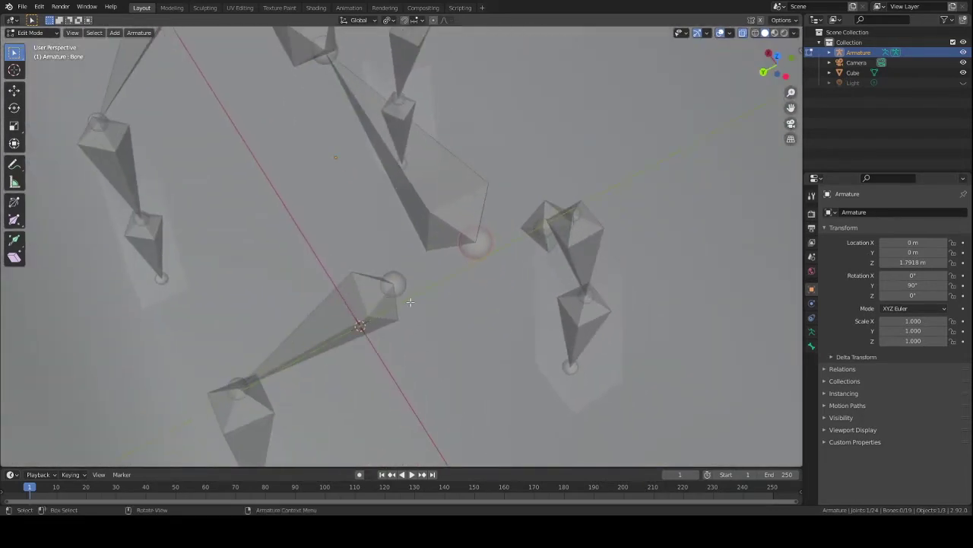
{"action": "middle_click_drag", "start_coordinate": [445, 317], "coordinate": [404, 312]}
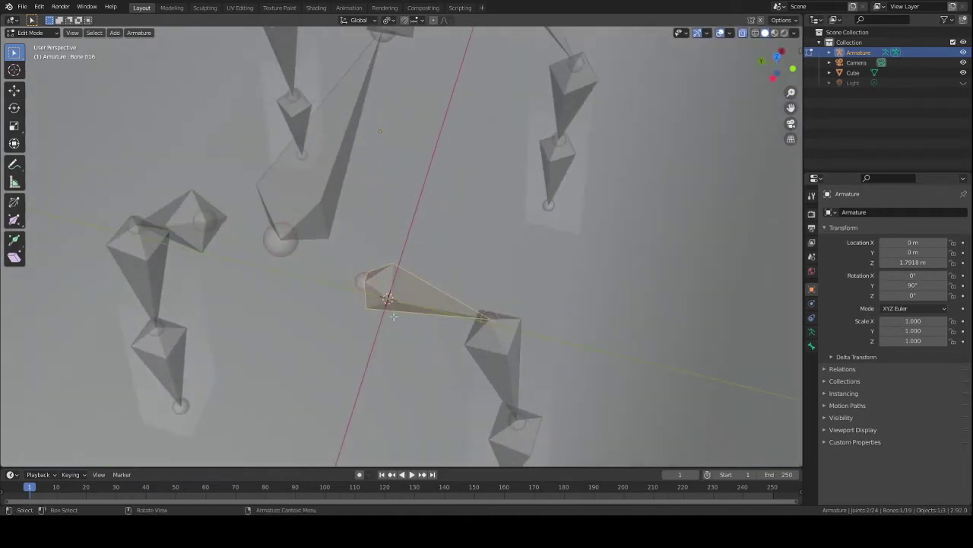
{"action": "right_click", "coordinate": [314, 216]}
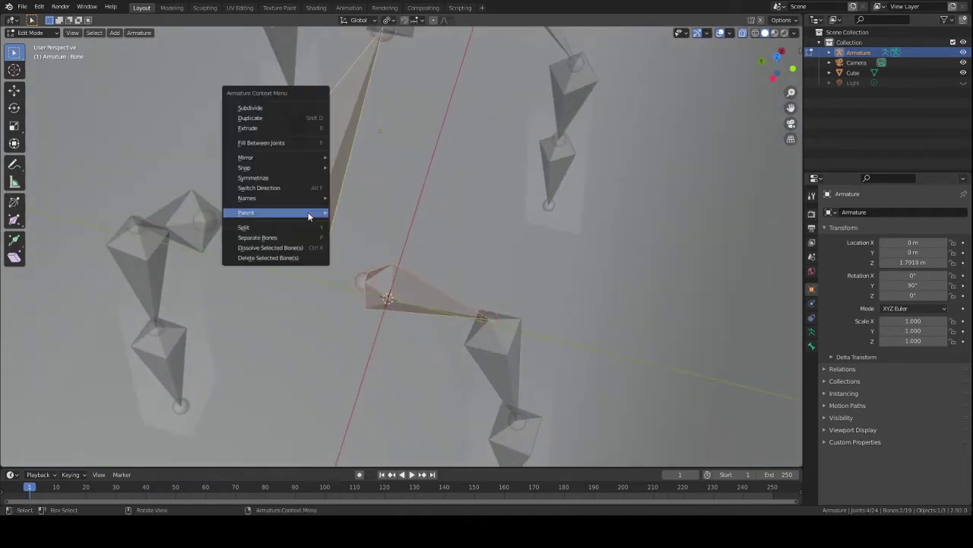
{"action": "mouse_move", "coordinate": [314, 216]}
{"action": "left_click", "coordinate": [362, 213]}
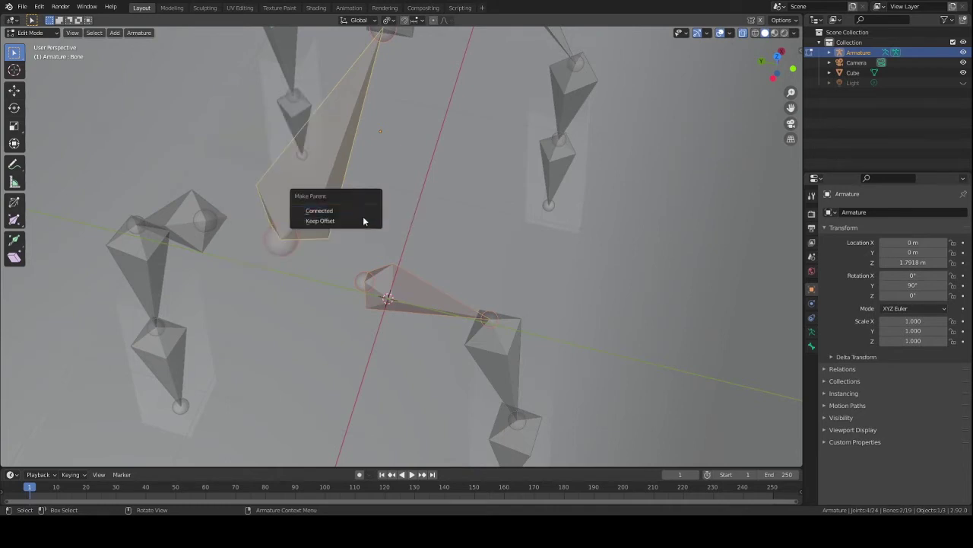
{"action": "left_click", "coordinate": [357, 222]}
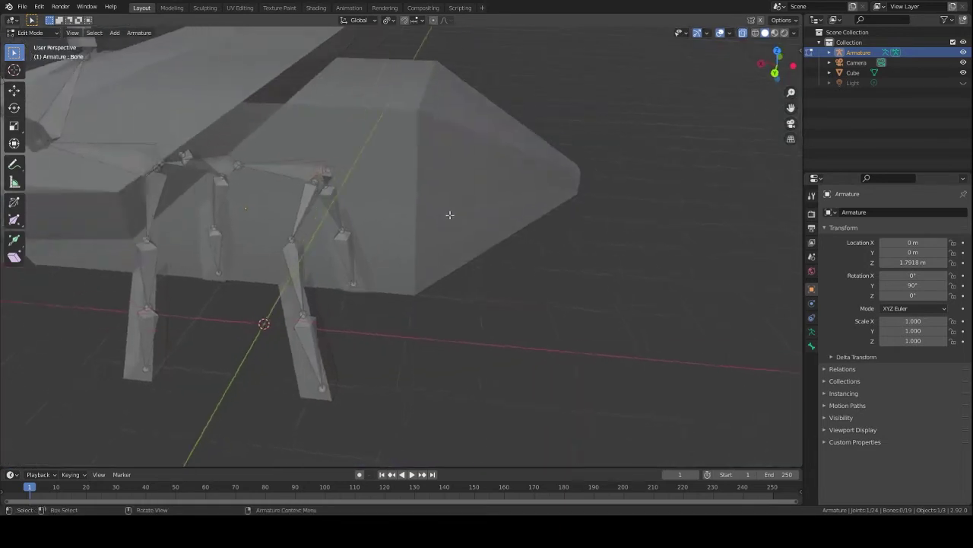
Step: Extrude a tail bone from the spine's rear joint to the tail tip and an upright bone about 1.00 m tall from the mid-spine joint
{"action": "left_click", "coordinate": [464, 168]}
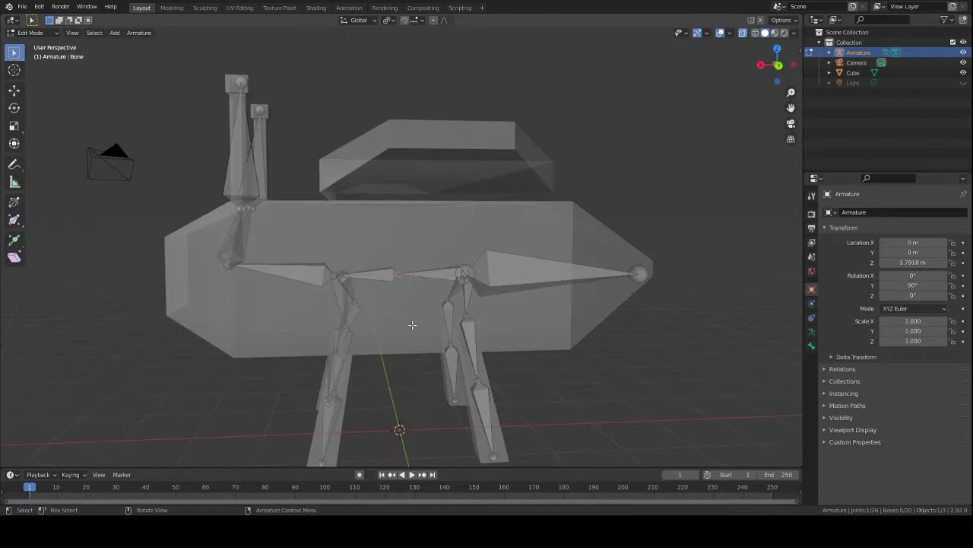
{"action": "key", "text": "g"}
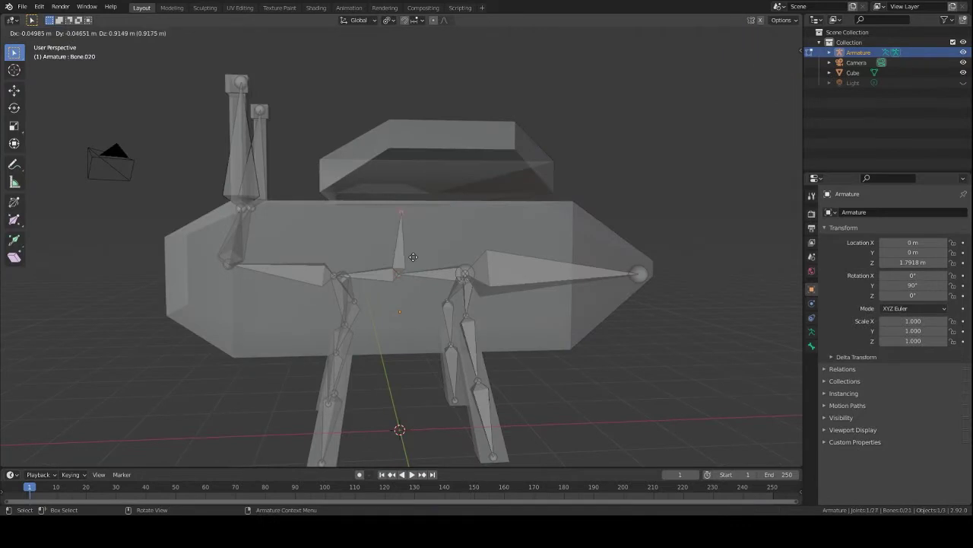
{"action": "left_click", "coordinate": [410, 251]}
Step: Extrude a chain of two bones from the upright bone's top out to the first wing's tip
{"action": "middle_click_drag", "start_coordinate": [411, 251], "coordinate": [479, 280]}
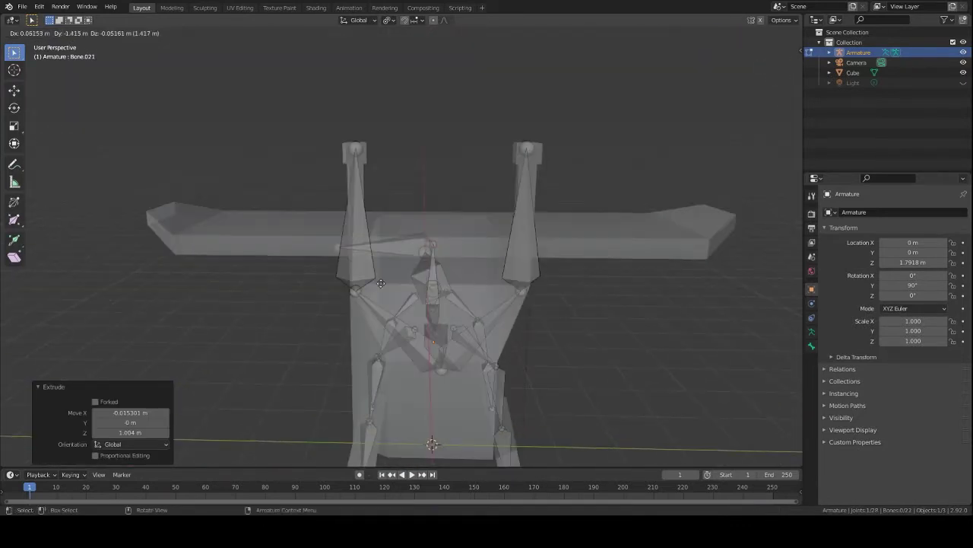
{"action": "left_click", "coordinate": [347, 276]}
{"action": "key", "text": "r"}
{"action": "right_click", "coordinate": [327, 273]}
{"action": "key", "text": "e"}
{"action": "left_click", "coordinate": [219, 265]}
Step: Extrude a matching two-bone chain along the opposite wing, with the outer bone spanning about 1.91 m in Y
{"action": "left_click", "coordinate": [433, 246]}
{"action": "key", "text": "e"}
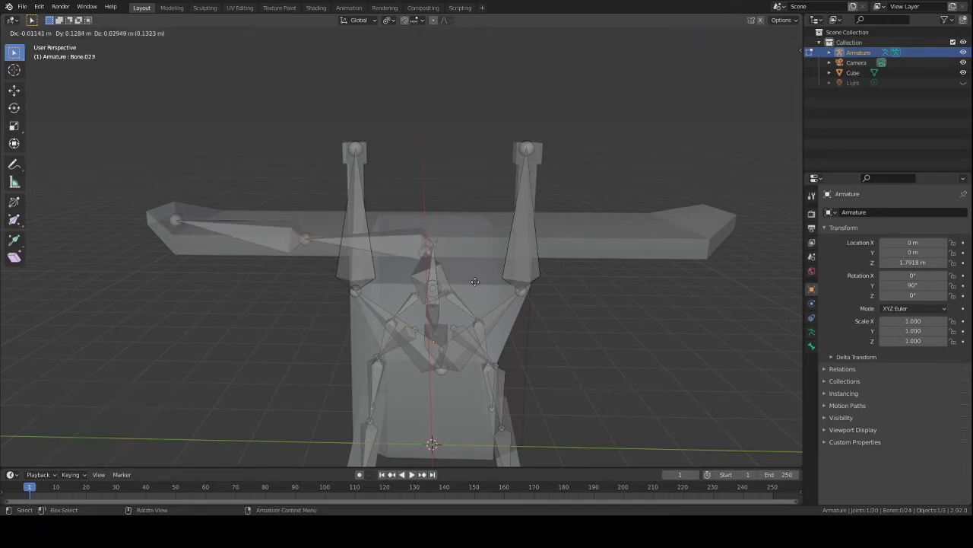
{"action": "left_click", "coordinate": [703, 223]}
{"action": "middle_click_drag", "start_coordinate": [703, 223], "coordinate": [733, 135]}
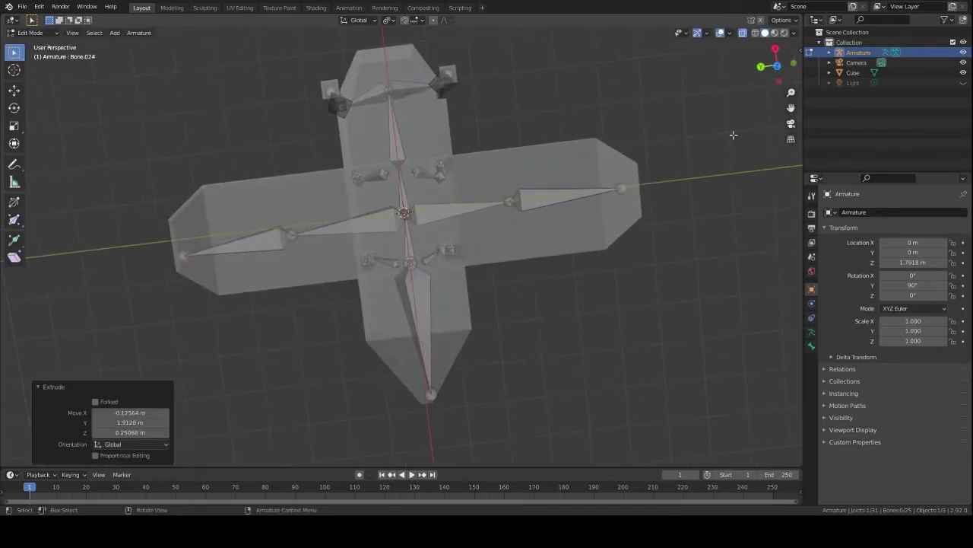
Step: In top view, center that wing's middle and tip joints, shifting the tip about 0.20 m along X and 0.05 m along Y
{"action": "left_click", "coordinate": [777, 66]}
{"action": "left_click", "coordinate": [420, 194]}
{"action": "key", "text": "g"}
{"action": "left_click", "coordinate": [426, 194]}
{"action": "left_click", "coordinate": [410, 98]}
{"action": "key", "text": "g"}
{"action": "left_click", "coordinate": [423, 96]}
Step: Align the first wing's middle and tip joints with the wing mesh, moving the tip about -0.05 m in X and 0.21 m outward
{"action": "middle_click_drag", "start_coordinate": [428, 413], "coordinate": [414, 294], "text": "shift"}
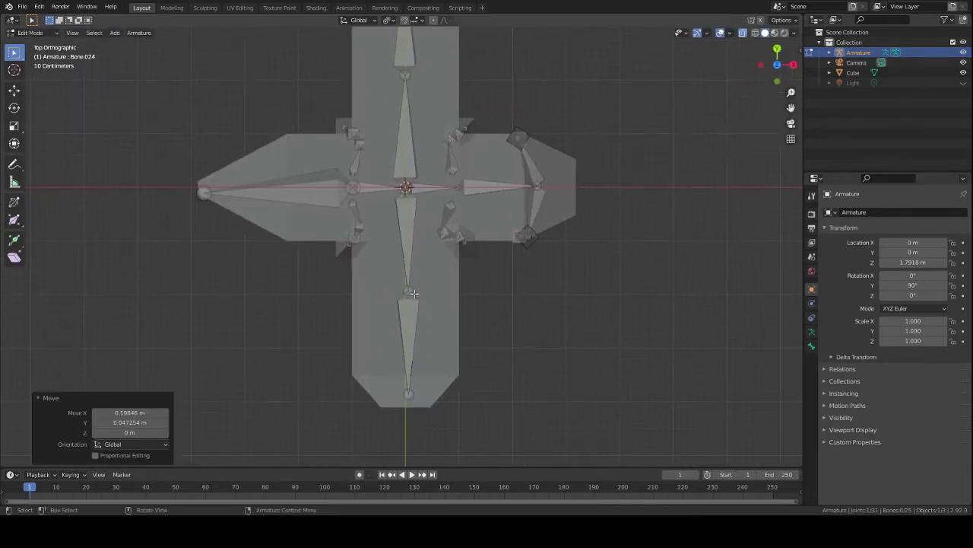
{"action": "left_click", "coordinate": [413, 293]}
{"action": "key", "text": "g"}
{"action": "left_click", "coordinate": [411, 394]}
{"action": "key", "text": "g"}
{"action": "left_click", "coordinate": [409, 402]}
{"action": "middle_click_drag", "start_coordinate": [437, 392], "coordinate": [509, 288]}
Step: Save BeeBlocky.blend and bring up the armature's object data properties in Object Mode
{"action": "key", "text": "ctrl+s"}
{"action": "left_click", "coordinate": [811, 216]}
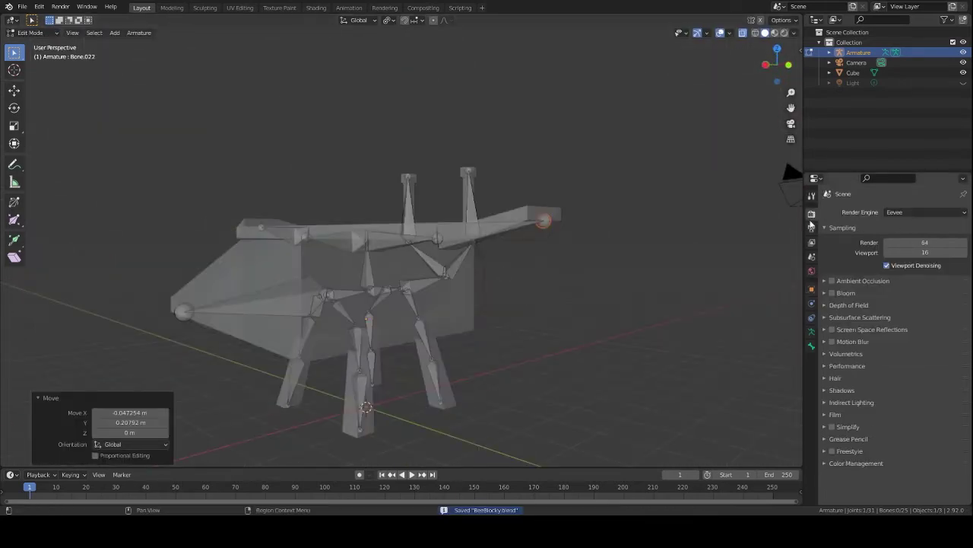
{"action": "left_click", "coordinate": [813, 228]}
{"action": "left_click", "coordinate": [813, 242]}
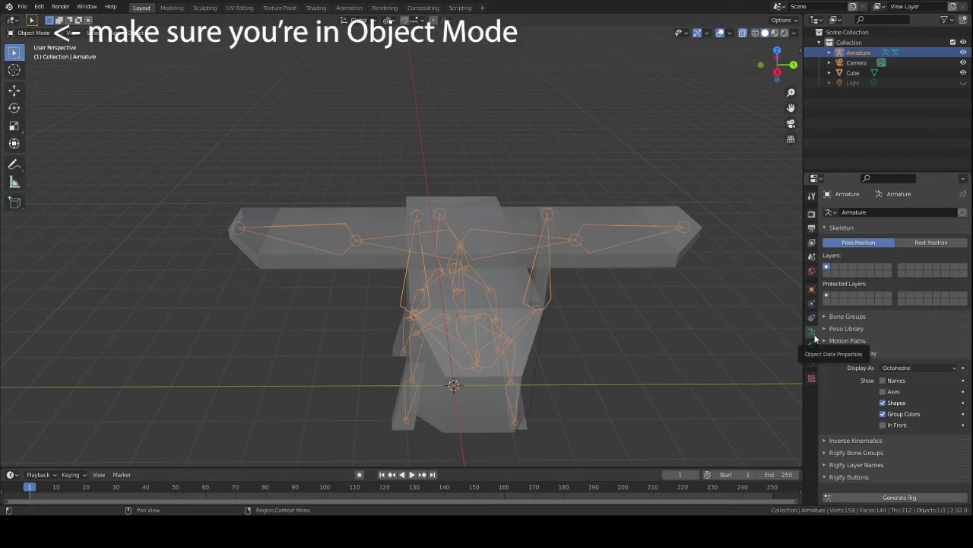
Step: Set the armature's viewport display type to Stick
{"action": "left_click", "coordinate": [951, 369]}
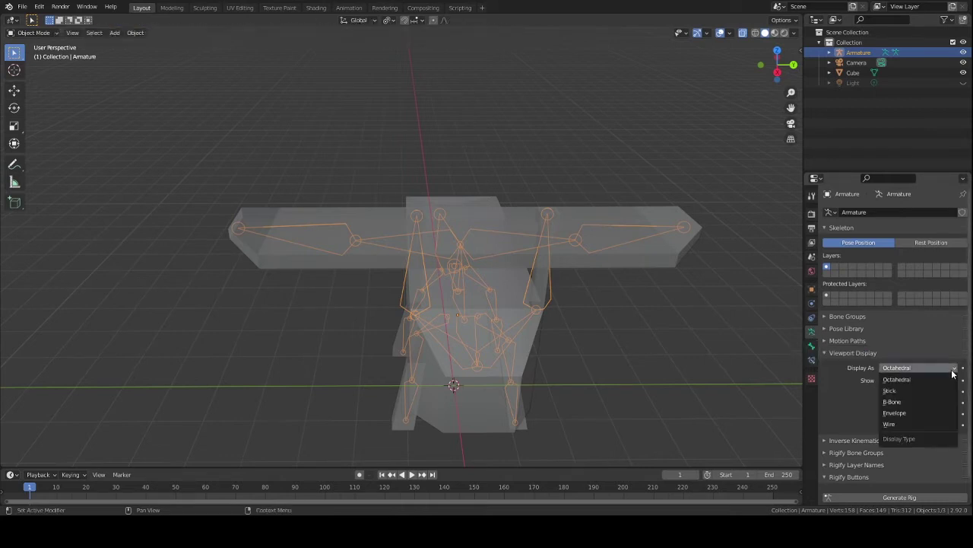
{"action": "left_click", "coordinate": [931, 378]}
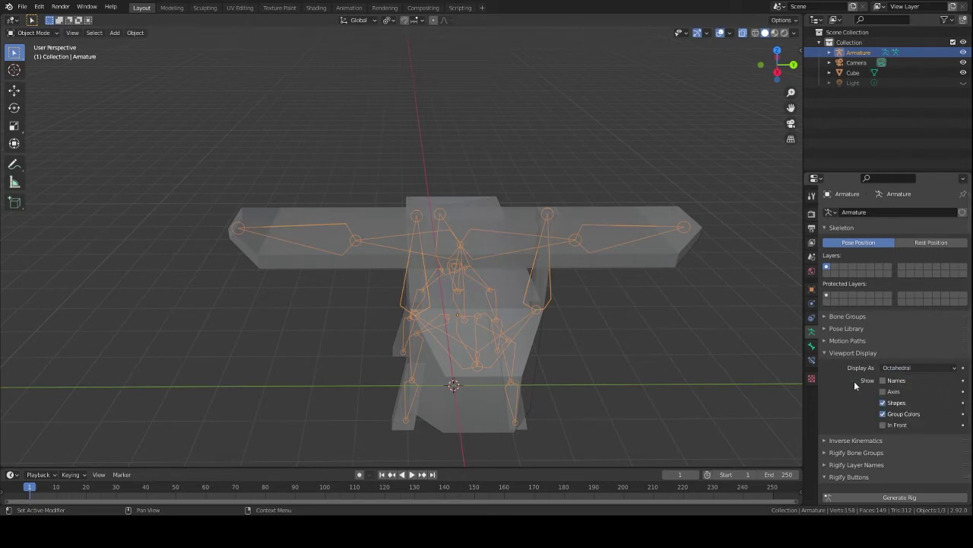
{"action": "middle_click_drag", "start_coordinate": [647, 297], "coordinate": [500, 266]}
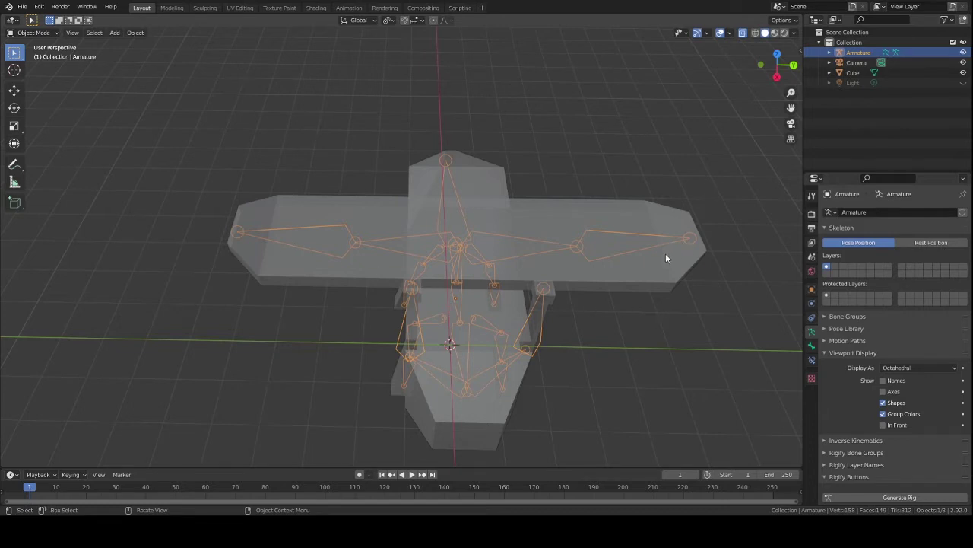
{"action": "left_click", "coordinate": [906, 367]}
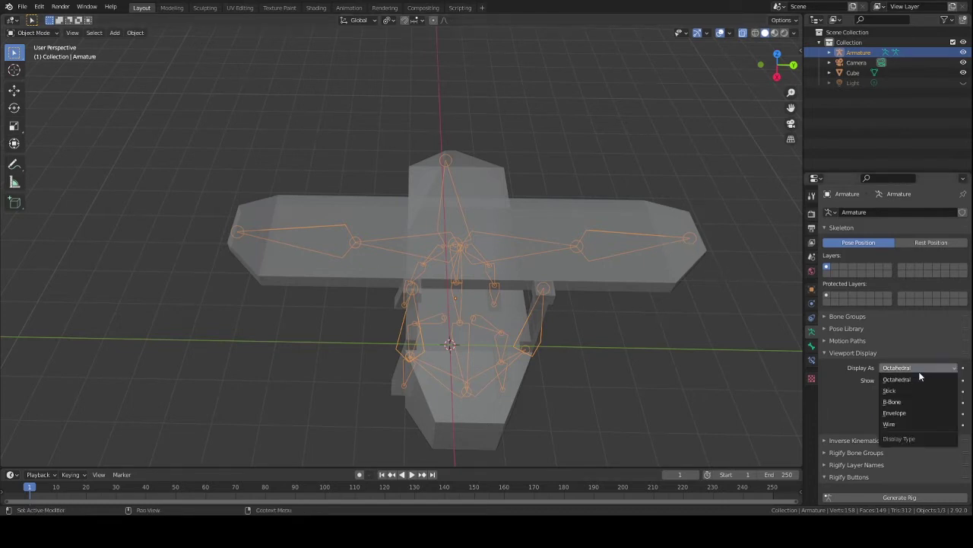
{"action": "left_click", "coordinate": [917, 392]}
{"action": "mouse_move", "coordinate": [574, 357]}
{"action": "middle_mouse_down"}
{"action": "mouse_move", "coordinate": [500, 280]}
{"action": "mouse_move", "coordinate": [471, 300]}
{"action": "mouse_move", "coordinate": [524, 335]}
{"action": "mouse_move", "coordinate": [566, 341]}
{"action": "mouse_move", "coordinate": [560, 310]}
{"action": "mouse_move", "coordinate": [560, 387]}
{"action": "mouse_move", "coordinate": [562, 365]}
{"action": "middle_mouse_up"}
{"action": "scroll", "coordinate": [509, 305], "scroll_direction": "up", "scroll_amount": 4}
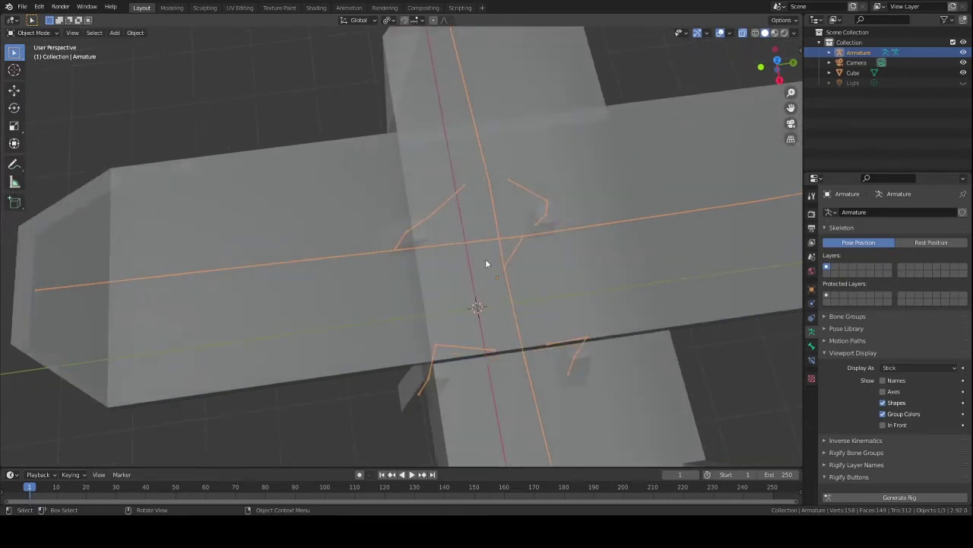
Step: Set the armature's viewport display type to B-Bone and view the bones inside the bee
{"action": "scroll", "coordinate": [423, 293], "scroll_direction": "down", "scroll_amount": 5}
{"action": "middle_click_drag", "start_coordinate": [571, 343], "coordinate": [428, 147]}
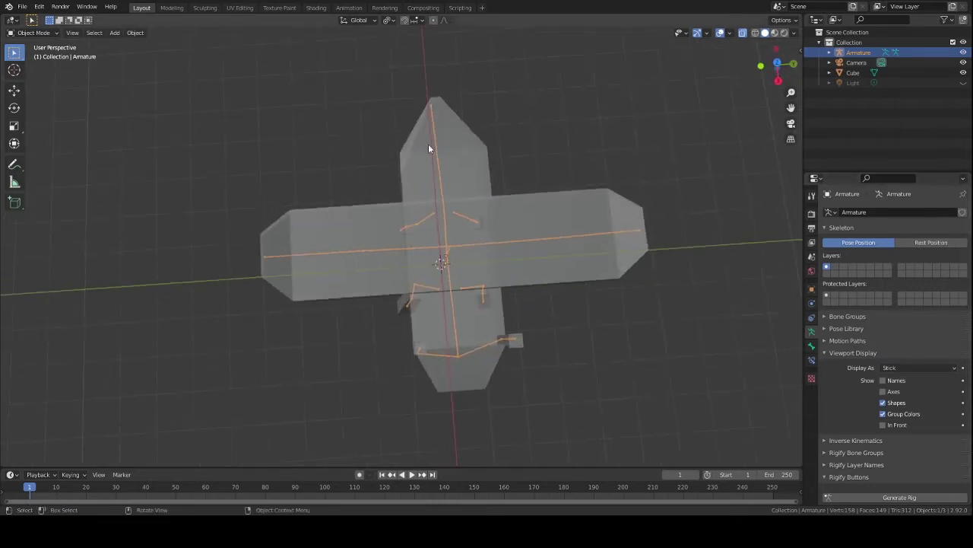
{"action": "left_click", "coordinate": [947, 367]}
{"action": "left_click", "coordinate": [929, 401]}
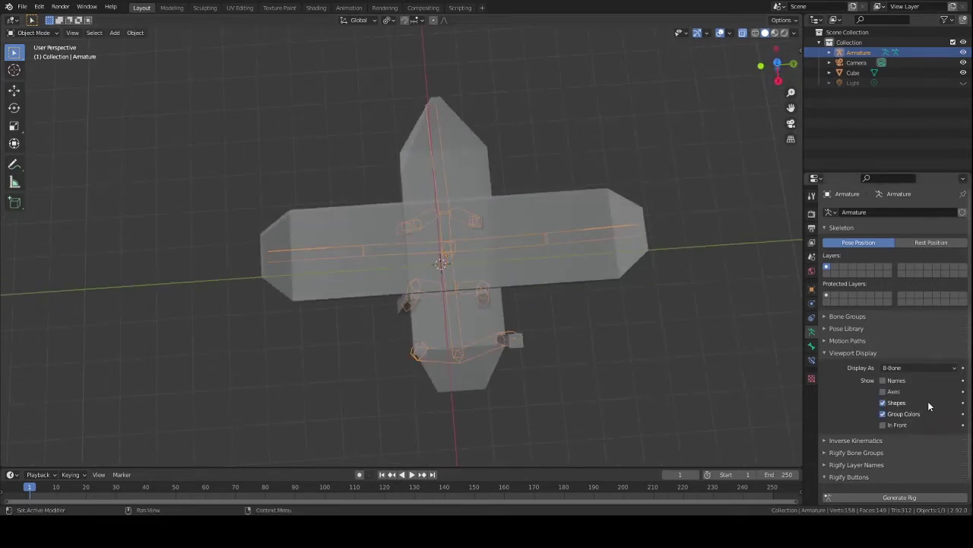
{"action": "middle_click_drag", "start_coordinate": [565, 333], "coordinate": [559, 274]}
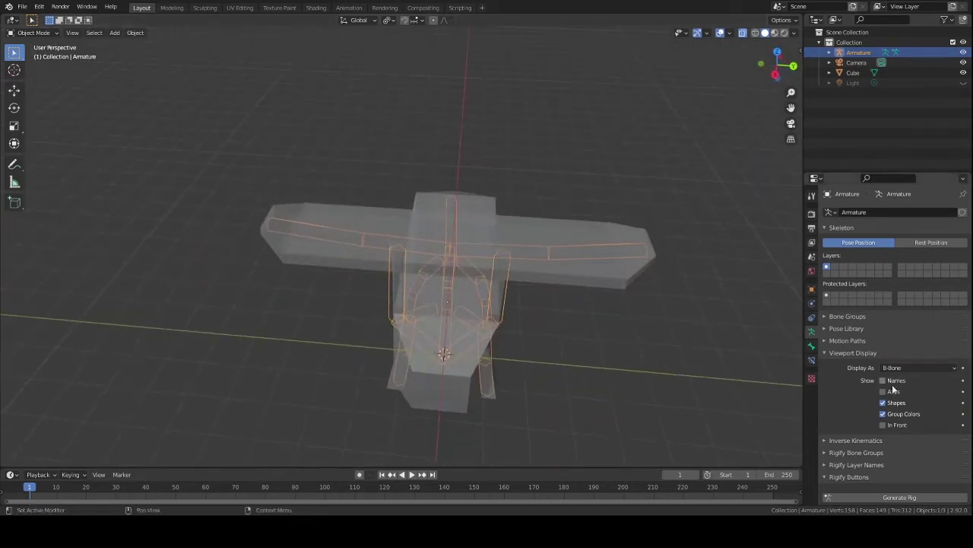
Step: Set the armature's viewport display type to Envelope and view the bones around the bee
{"action": "left_click", "coordinate": [919, 367]}
{"action": "left_click", "coordinate": [921, 414]}
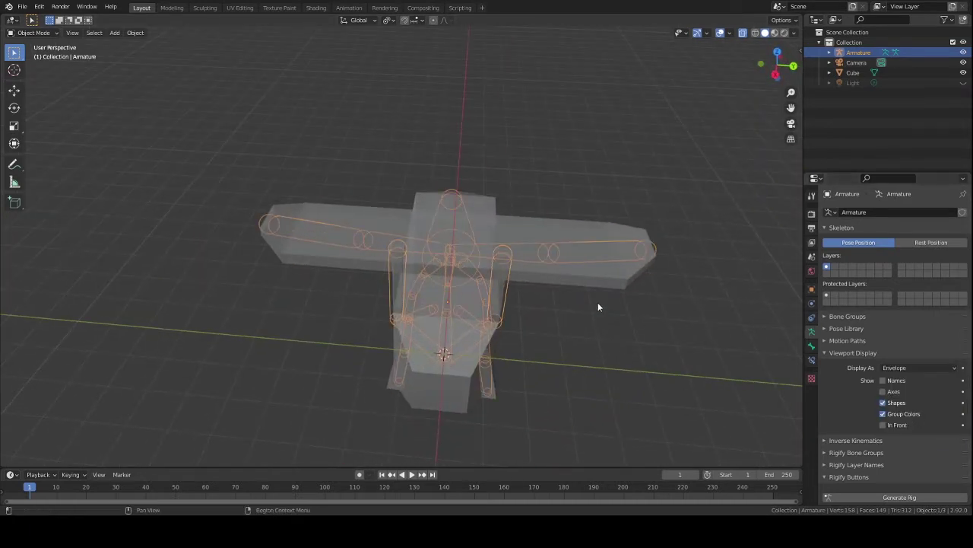
{"action": "middle_click_drag", "start_coordinate": [593, 324], "coordinate": [684, 259]}
{"action": "middle_click_drag", "start_coordinate": [668, 386], "coordinate": [608, 355]}
Step: Set the armature's viewport display type to Wire and view the bones up close
{"action": "left_click", "coordinate": [925, 371]}
{"action": "left_click", "coordinate": [933, 424]}
{"action": "scroll", "coordinate": [606, 350], "scroll_direction": "up", "scroll_amount": 5}
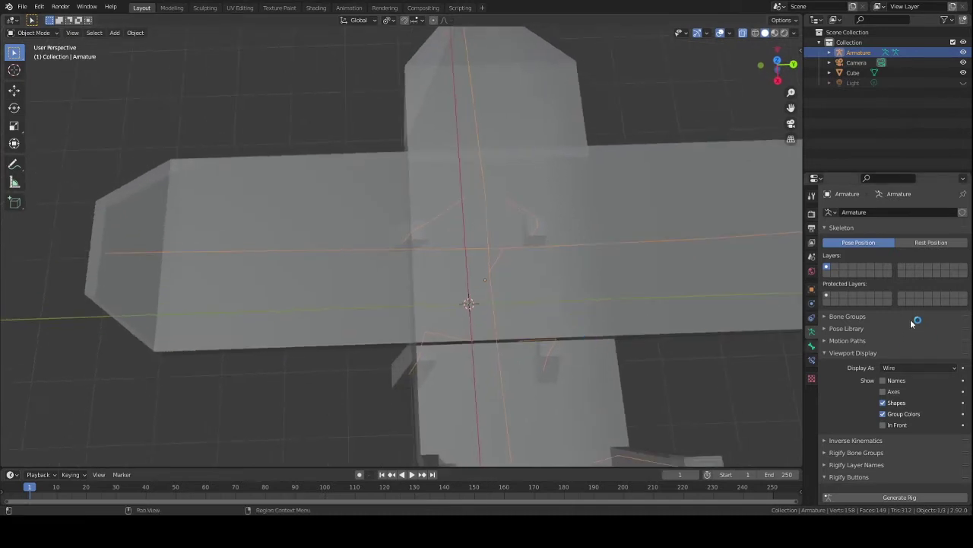
Step: Set the armature's viewport display type back to Stick and view the bones from above
{"action": "left_click", "coordinate": [933, 371]}
{"action": "left_click", "coordinate": [919, 391]}
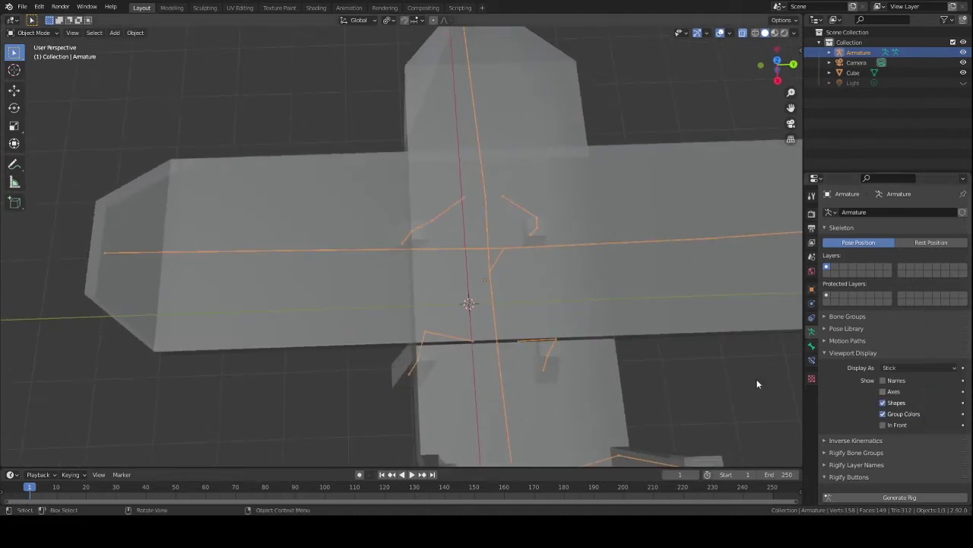
{"action": "middle_click_drag", "start_coordinate": [376, 304], "coordinate": [321, 276]}
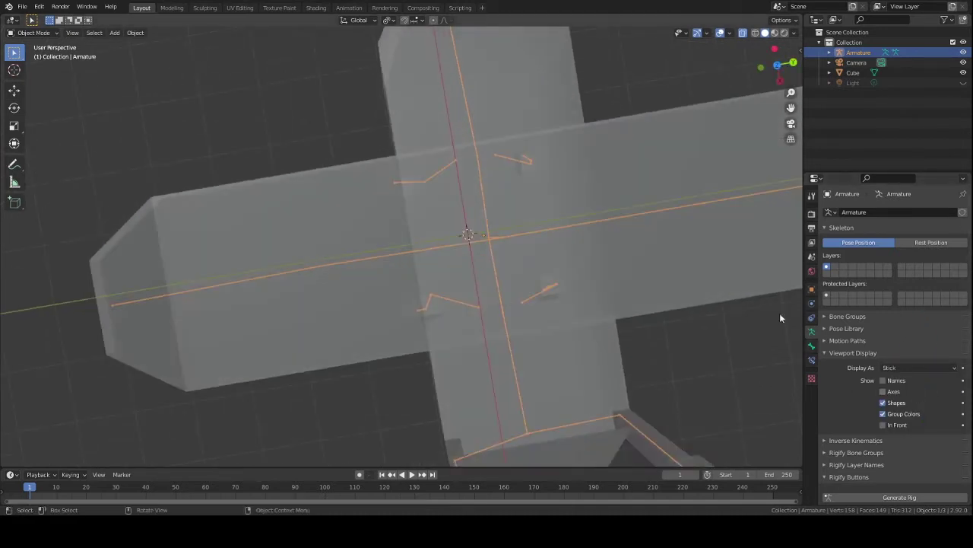
{"action": "left_click", "coordinate": [322, 264]}
{"action": "left_click", "coordinate": [294, 266]}
Step: Switch the armature's viewport display type to Wire again and compare it across the whole bee
{"action": "left_click", "coordinate": [923, 368]}
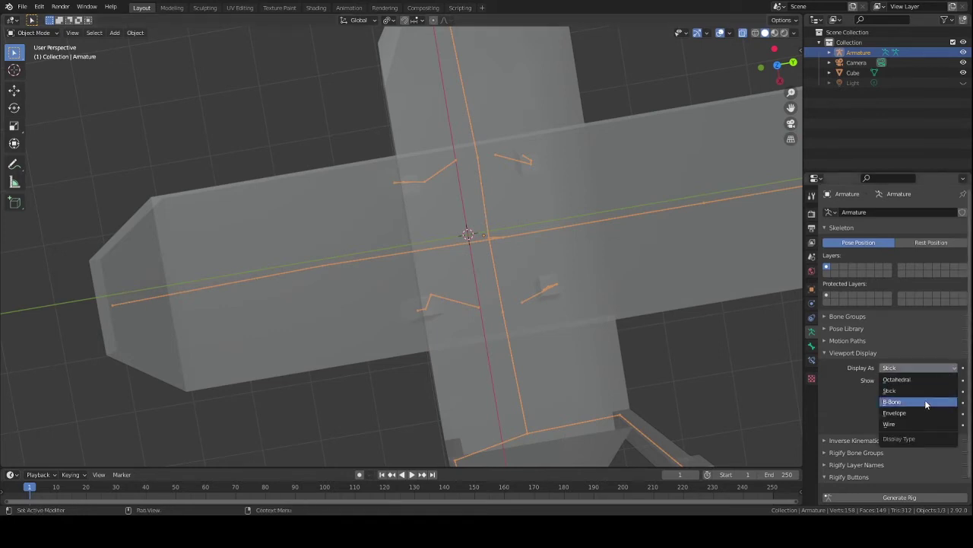
{"action": "left_click", "coordinate": [919, 424]}
{"action": "scroll", "coordinate": [601, 258], "scroll_direction": "down", "scroll_amount": 5}
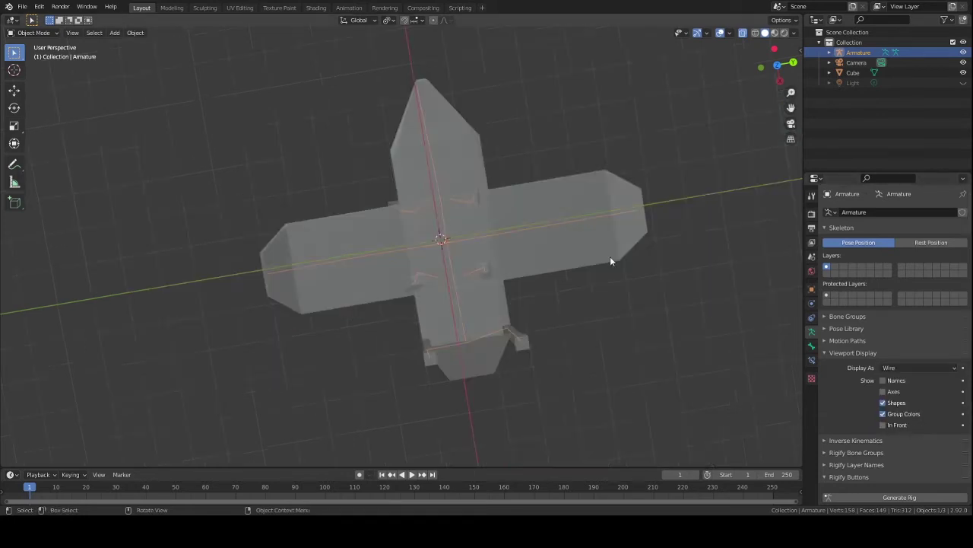
{"action": "middle_click_drag", "start_coordinate": [610, 258], "coordinate": [853, 329]}
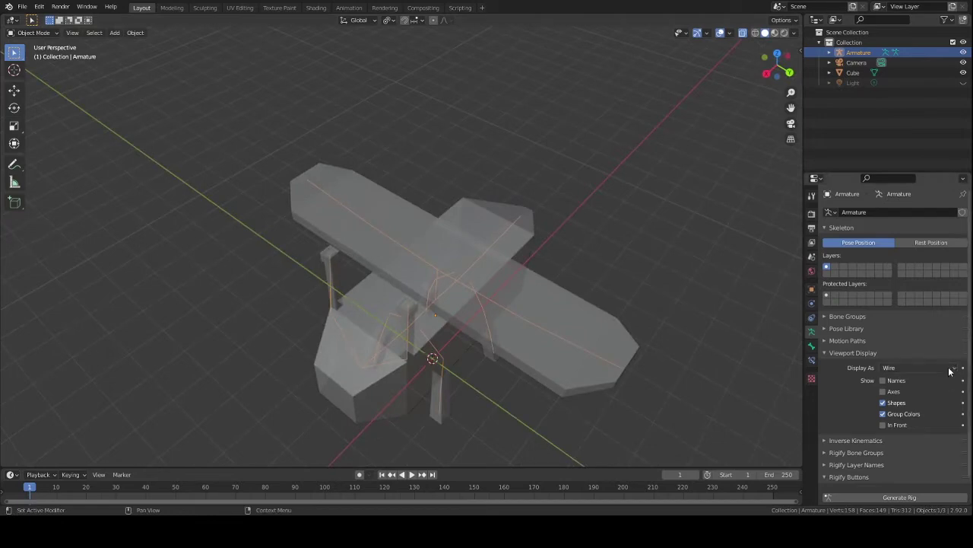
Step: Set the armature's viewport display type to Octahedral and check the bones from several sides
{"action": "left_click", "coordinate": [924, 368]}
{"action": "left_click", "coordinate": [917, 381]}
{"action": "middle_click_drag", "start_coordinate": [542, 346], "coordinate": [382, 241]}
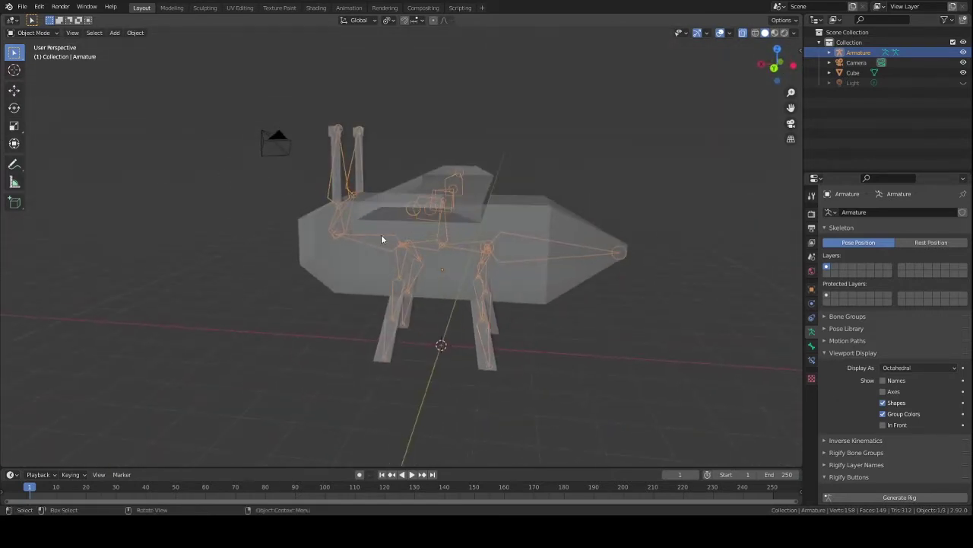
{"action": "middle_click_drag", "start_coordinate": [434, 313], "coordinate": [536, 354]}
Step: Clear the object selection and turn off X-ray in the viewport
{"action": "left_click", "coordinate": [535, 353]}
{"action": "key", "text": "alt+z"}
{"action": "scroll", "coordinate": [378, 274], "scroll_direction": "up", "scroll_amount": 1}
{"action": "scroll", "coordinate": [378, 278], "scroll_direction": "up", "scroll_amount": 1}
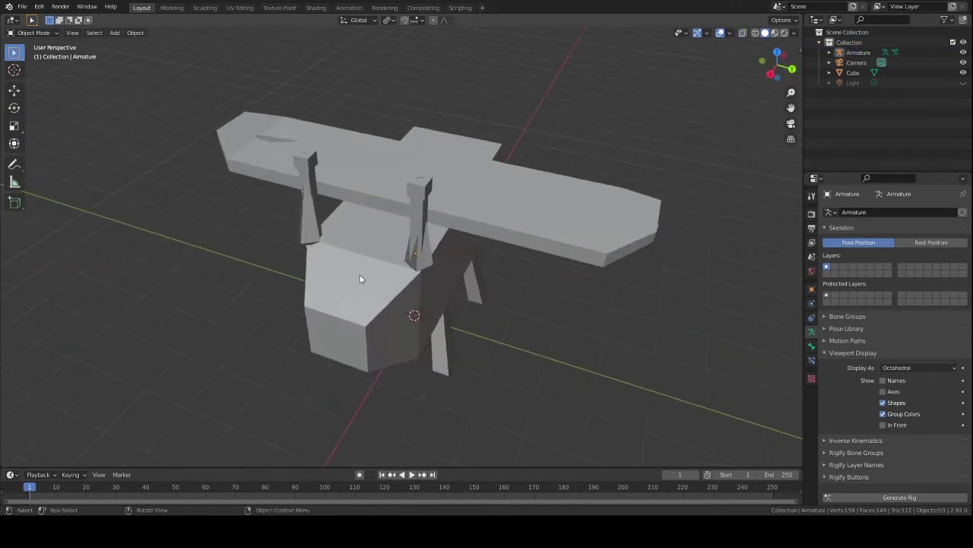
Step: Parent the bee mesh to the armature using Armature Deform With Automatic Weights
{"action": "left_click", "coordinate": [361, 275]}
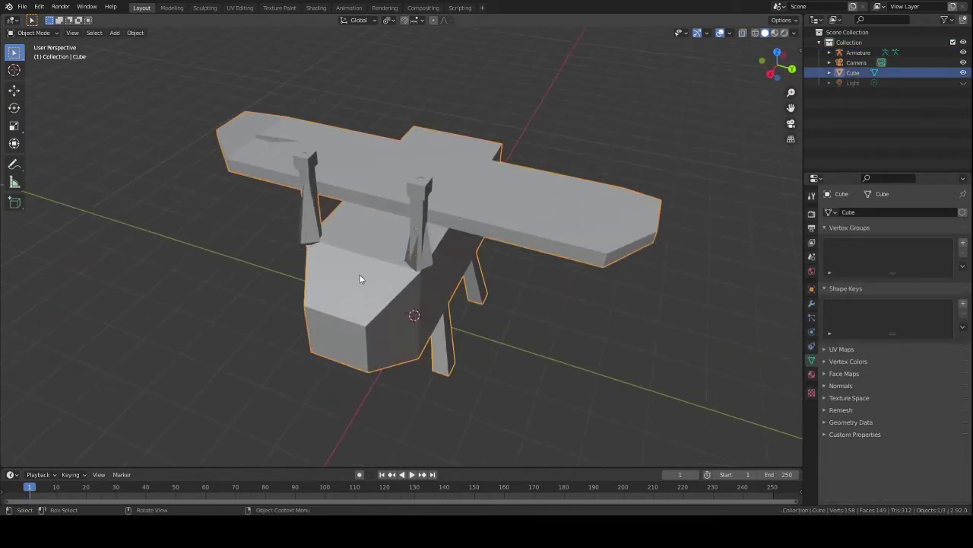
{"action": "left_click", "coordinate": [428, 258], "text": "shift"}
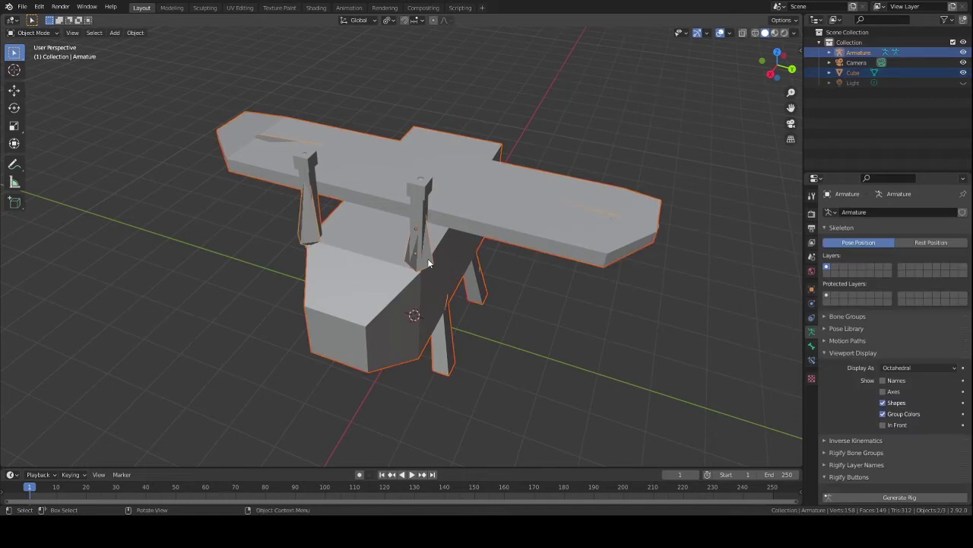
{"action": "right_click", "coordinate": [428, 258]}
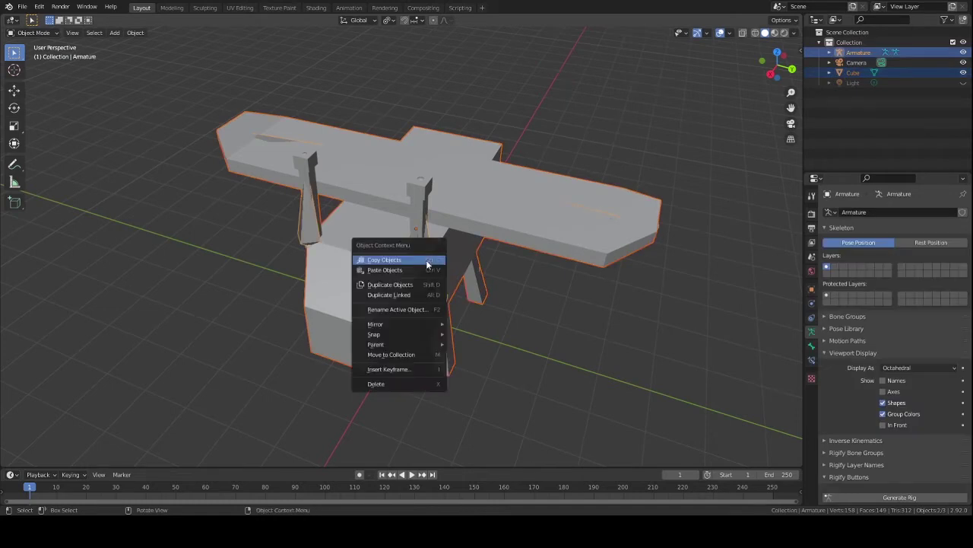
{"action": "mouse_move", "coordinate": [422, 343]}
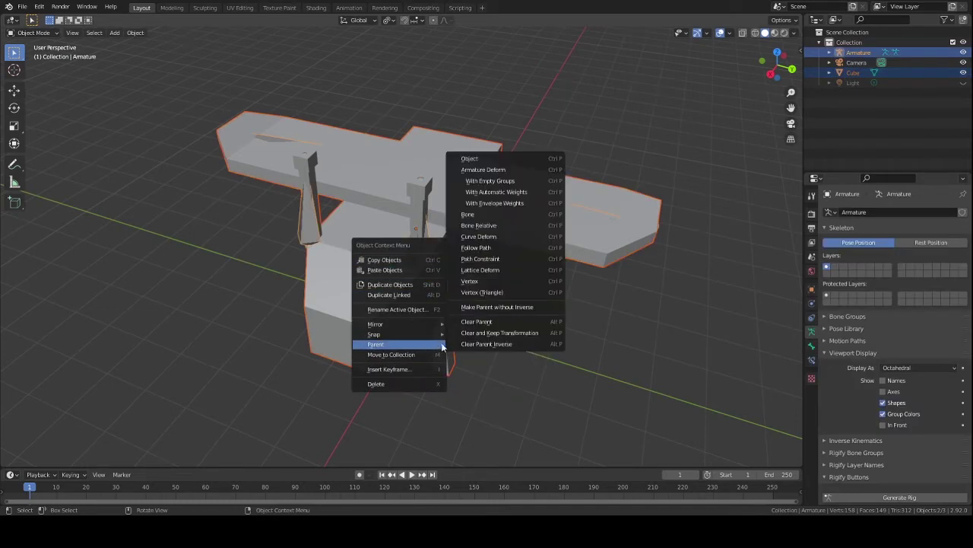
{"action": "left_click", "coordinate": [524, 197]}
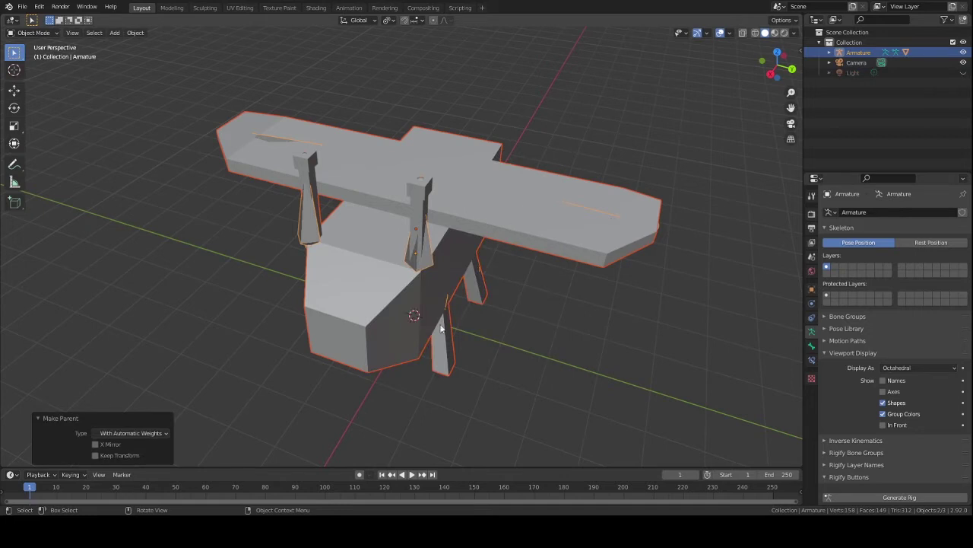
Step: Put the armature in Pose Mode and try rotating one wing's bones to test the mesh deformation
{"action": "middle_click_drag", "start_coordinate": [418, 324], "coordinate": [449, 271]}
{"action": "key", "text": "ctrl+Tab"}
{"action": "middle_click_drag", "start_coordinate": [538, 268], "coordinate": [534, 291]}
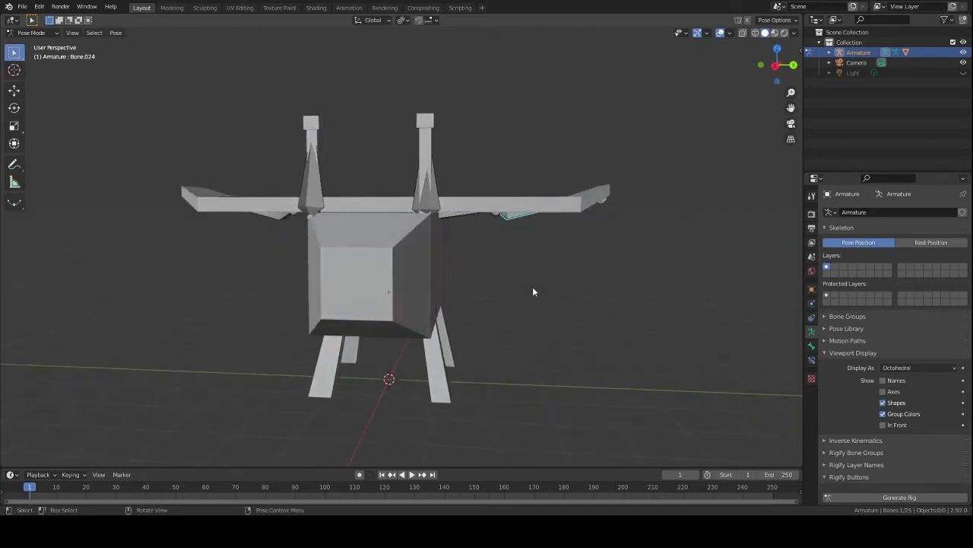
{"action": "key", "text": "r"}
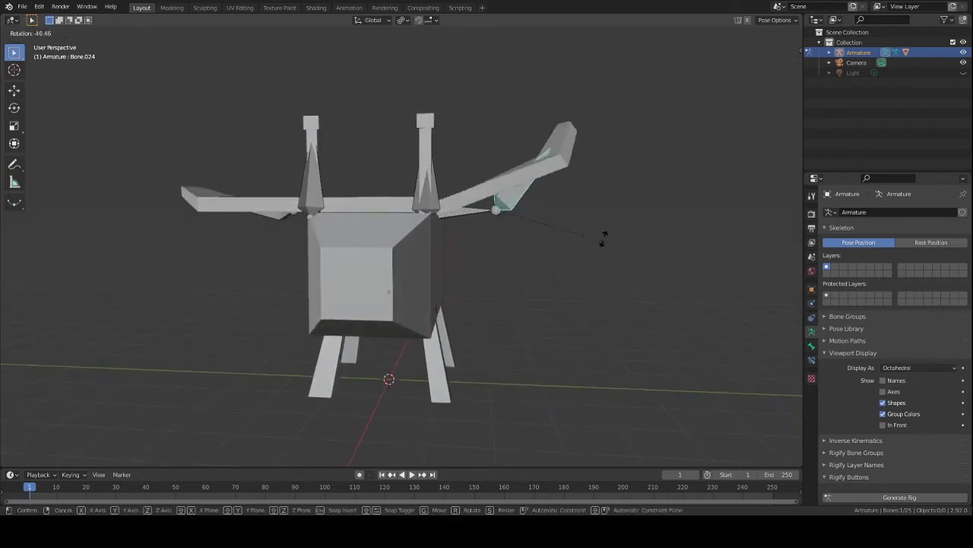
{"action": "left_click", "coordinate": [520, 221]}
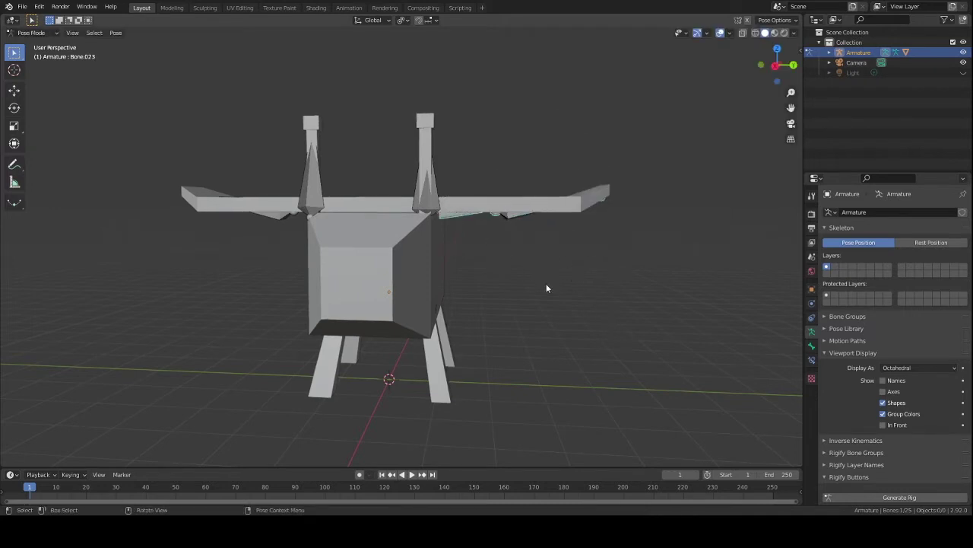
{"action": "key", "text": "r"}
{"action": "right_click", "coordinate": [567, 272]}
{"action": "key", "text": "r"}
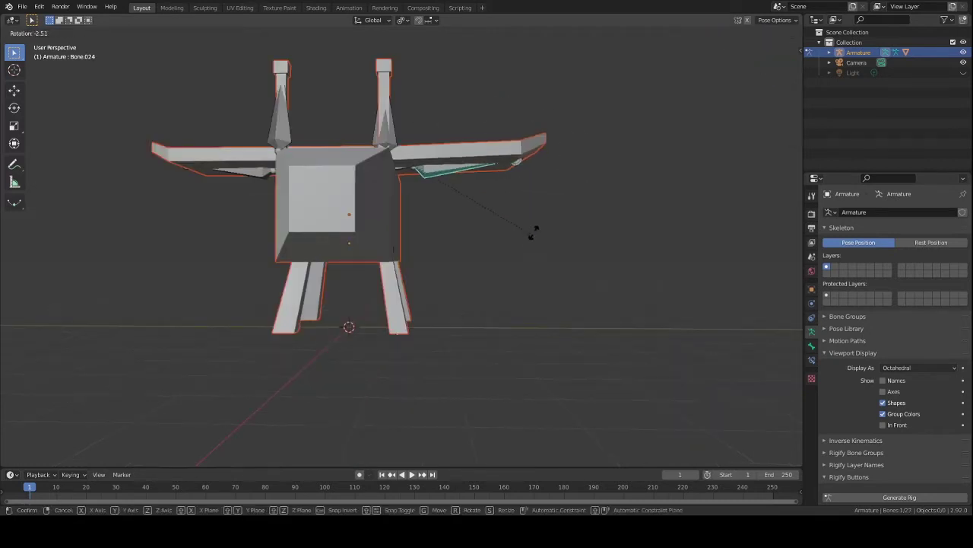
{"action": "right_click", "coordinate": [517, 187]}
Step: Spread the two antennae outward in the front view by rotating their bones about 55.2° and -59.3°
{"action": "middle_click_drag", "start_coordinate": [428, 225], "coordinate": [528, 215]}
{"action": "left_click", "coordinate": [329, 182]}
{"action": "key", "text": "r"}
{"action": "left_click", "coordinate": [265, 192]}
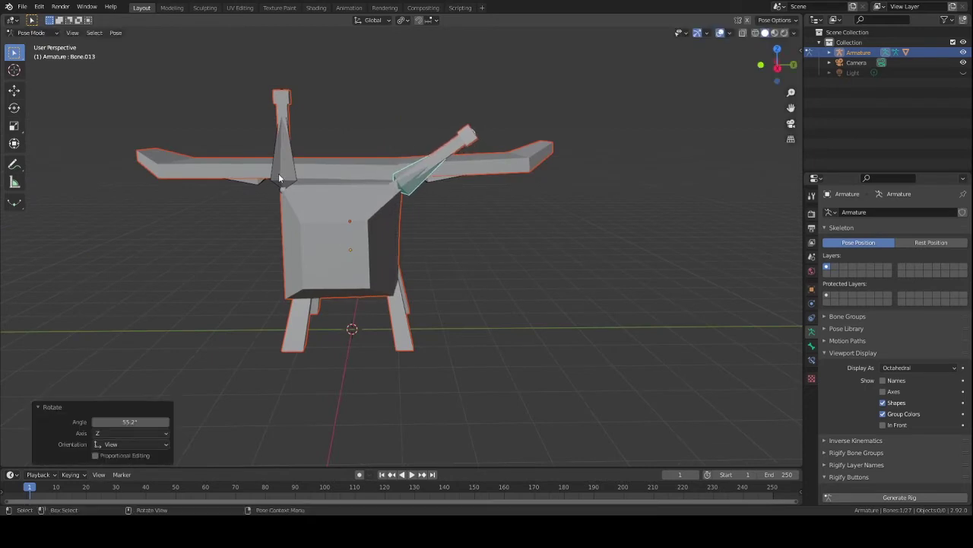
{"action": "left_click", "coordinate": [279, 178]}
{"action": "key", "text": "r"}
{"action": "left_click", "coordinate": [430, 297]}
{"action": "middle_click_drag", "start_coordinate": [431, 298], "coordinate": [809, 65]}
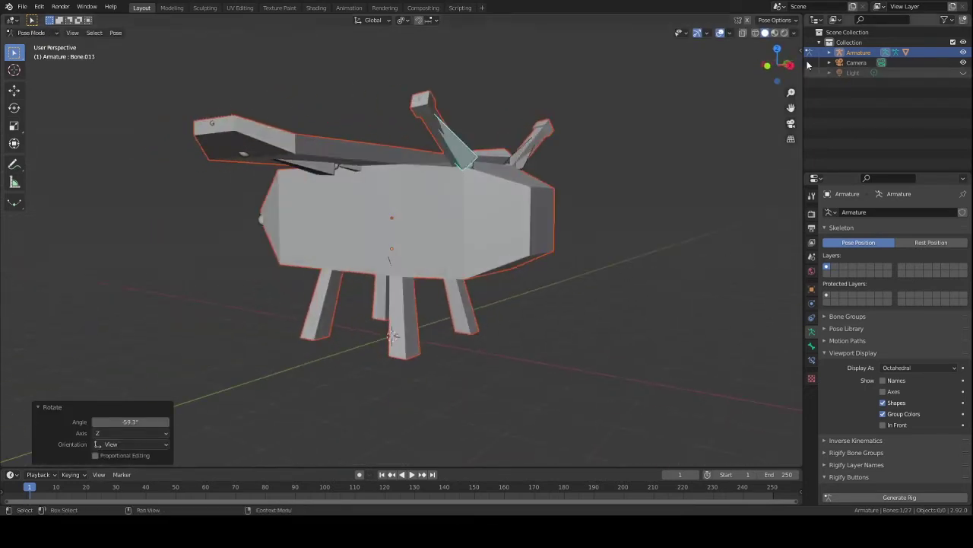
Step: Turn on X-ray and, in the side view, rotate the head bones so the antennae tilt forward
{"action": "left_click", "coordinate": [743, 33]}
{"action": "left_click", "coordinate": [498, 206]}
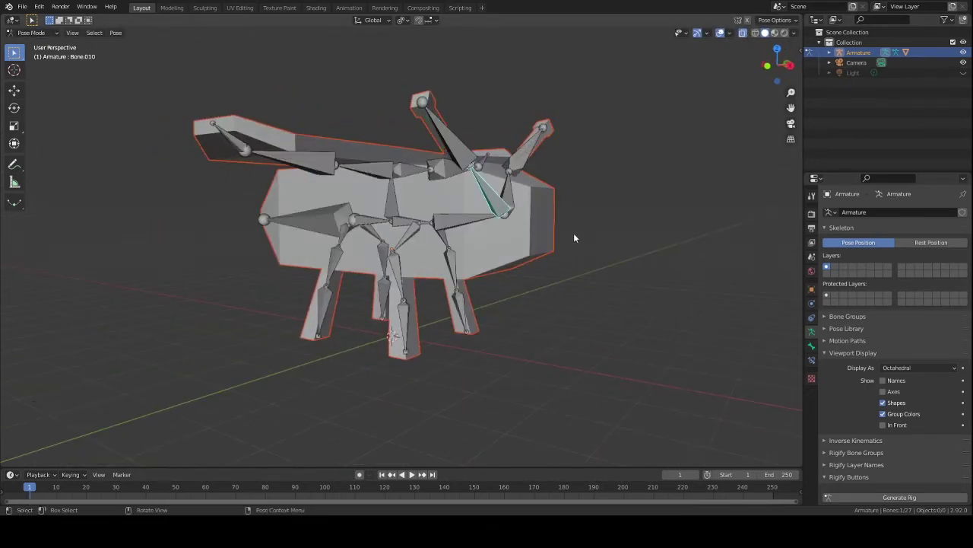
{"action": "middle_click_drag", "start_coordinate": [574, 233], "coordinate": [662, 244]}
{"action": "left_click", "coordinate": [460, 257]}
{"action": "key", "text": "r"}
{"action": "left_click", "coordinate": [575, 247]}
Step: Test the upright bone carrying the wings by rotating it about -40.8° and back about 36.7°
{"action": "left_click", "coordinate": [428, 189]}
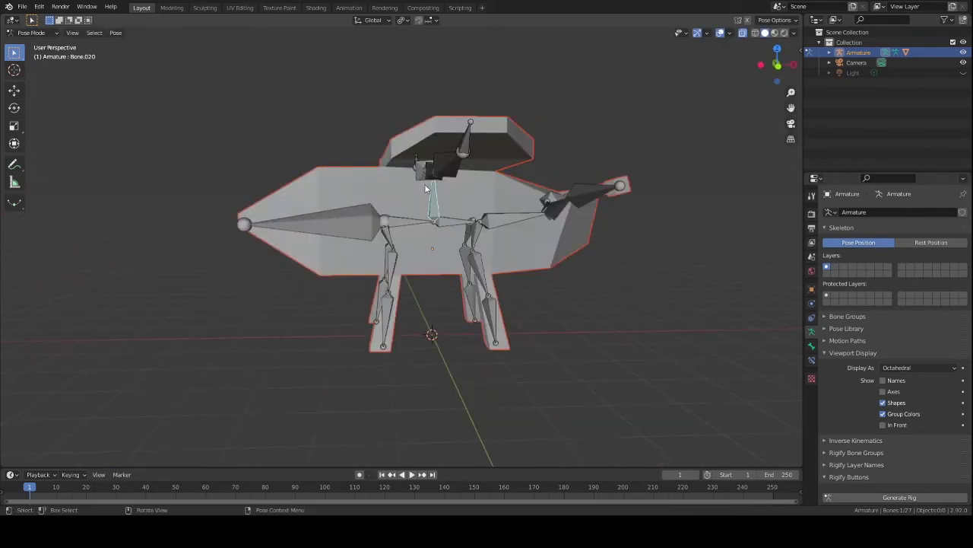
{"action": "key", "text": "r"}
{"action": "left_click", "coordinate": [342, 211]}
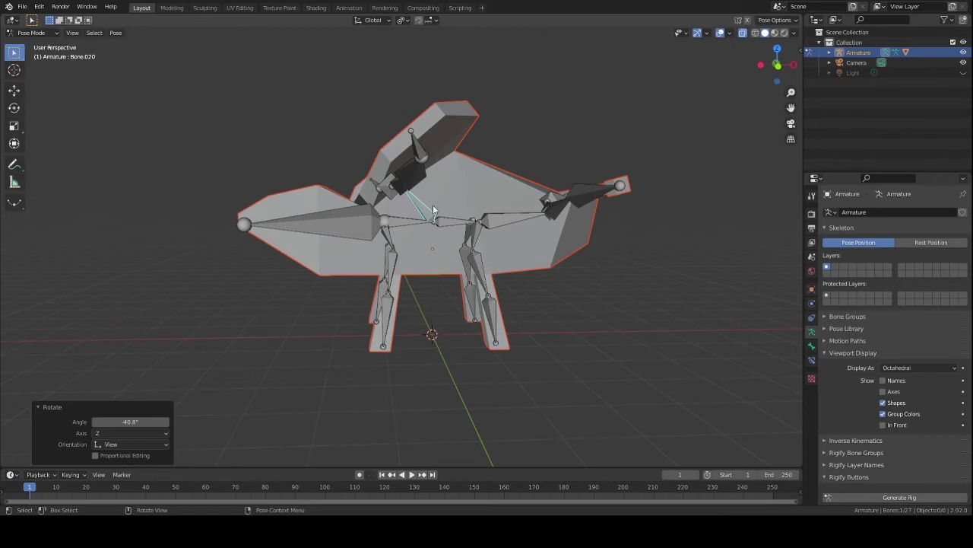
{"action": "key", "text": "r"}
{"action": "left_click", "coordinate": [417, 185]}
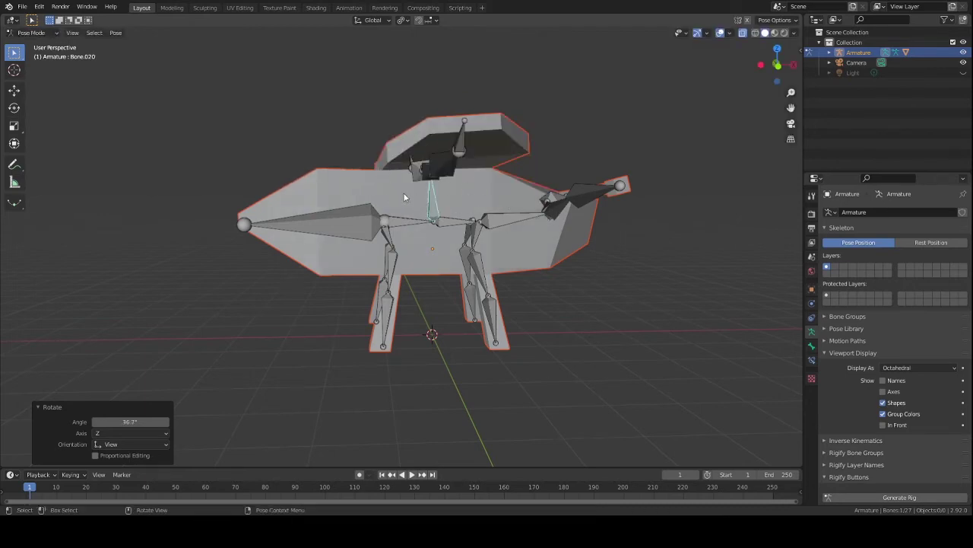
Step: Turn off X-ray and clear all pose transforms on every bone of the armature
{"action": "middle_click_drag", "start_coordinate": [404, 197], "coordinate": [533, 266]}
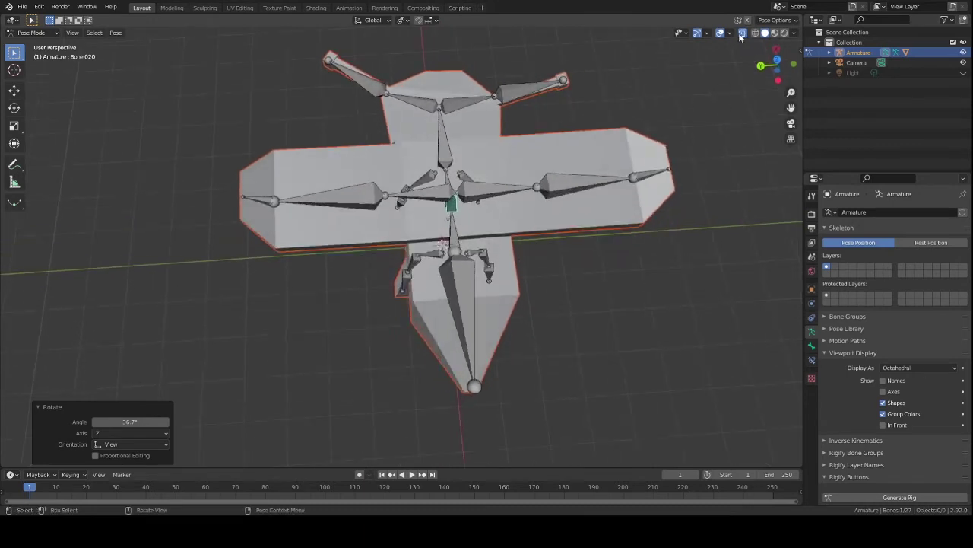
{"action": "left_click", "coordinate": [742, 32]}
{"action": "middle_click_drag", "start_coordinate": [600, 293], "coordinate": [381, 213]}
{"action": "key", "text": "a"}
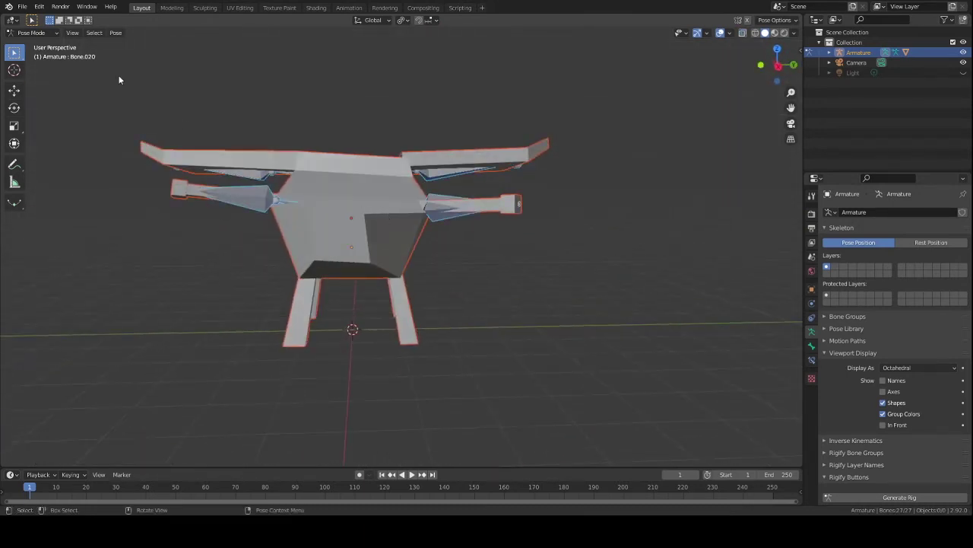
{"action": "left_click", "coordinate": [116, 33]}
{"action": "mouse_move", "coordinate": [148, 59]}
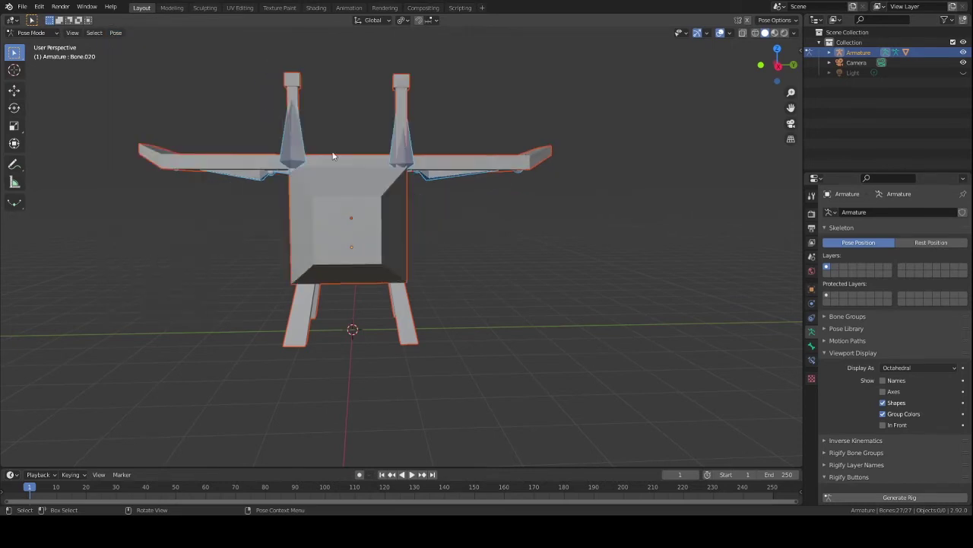
{"action": "left_click", "coordinate": [228, 54]}
{"action": "left_click", "coordinate": [508, 214]}
{"action": "middle_click_drag", "start_coordinate": [508, 215], "coordinate": [388, 224]}
Step: Return to Object Mode and select the armature together with the bee mesh, keeping the mesh active
{"action": "left_click", "coordinate": [30, 33]}
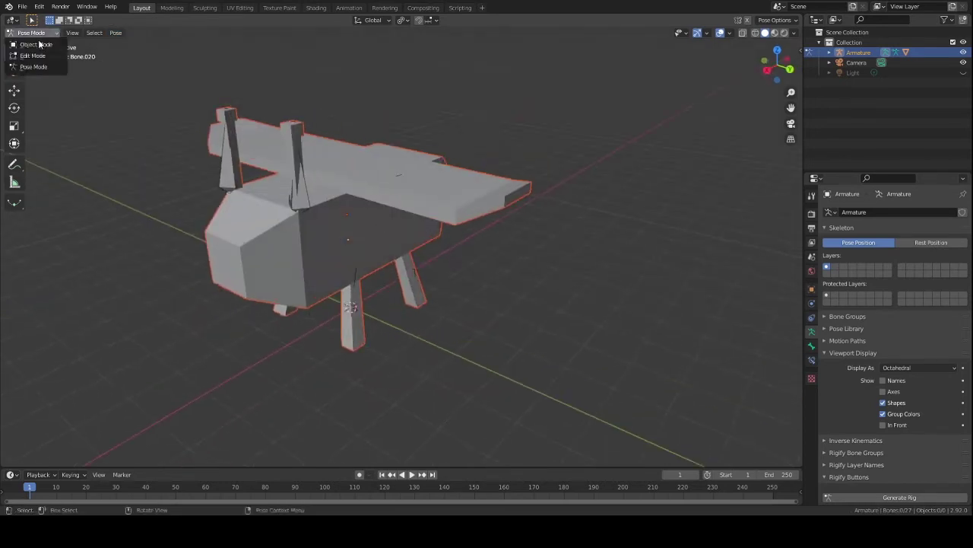
{"action": "left_click", "coordinate": [36, 45]}
{"action": "middle_click_drag", "start_coordinate": [457, 207], "coordinate": [382, 208]}
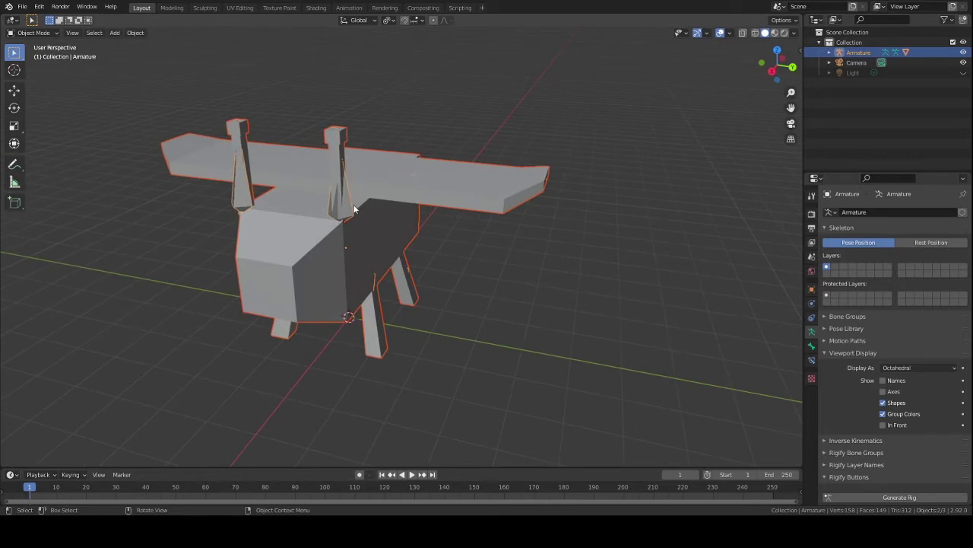
{"action": "left_click", "coordinate": [351, 208]}
{"action": "left_click", "coordinate": [351, 209]}
{"action": "middle_click_drag", "start_coordinate": [393, 290], "coordinate": [418, 277]}
{"action": "middle_click_drag", "start_coordinate": [350, 226], "coordinate": [344, 308]}
{"action": "left_click", "coordinate": [346, 299], "text": "shift"}
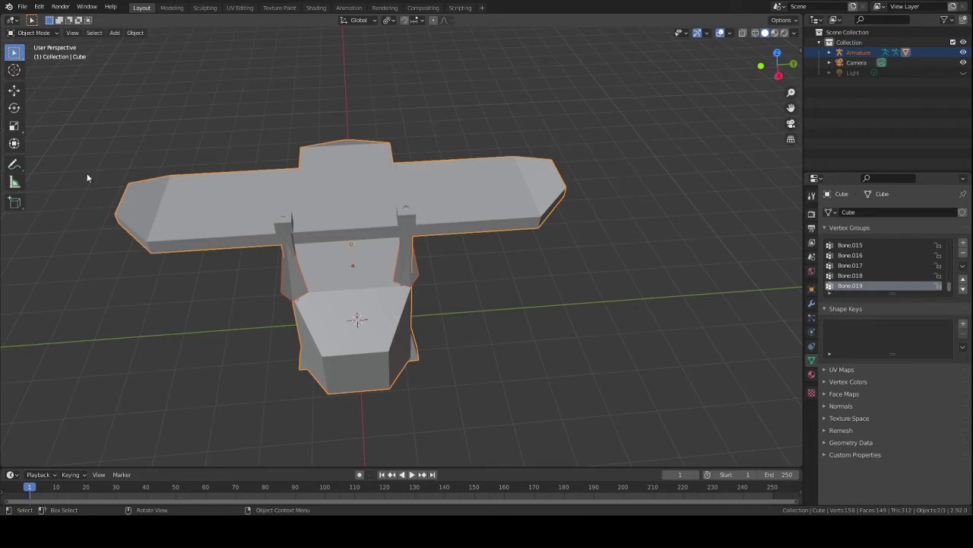
Step: Switch the bee mesh to Weight Paint mode and look over the tail bone's weights
{"action": "left_click", "coordinate": [55, 33]}
{"action": "left_click", "coordinate": [43, 90]}
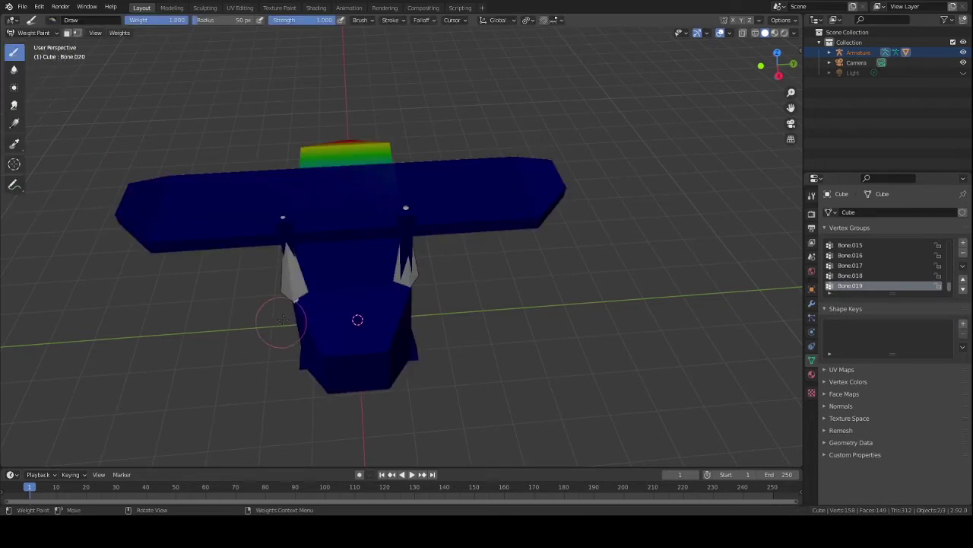
{"action": "middle_click_drag", "start_coordinate": [354, 319], "coordinate": [455, 330]}
{"action": "middle_click_drag", "start_coordinate": [449, 284], "coordinate": [454, 284]}
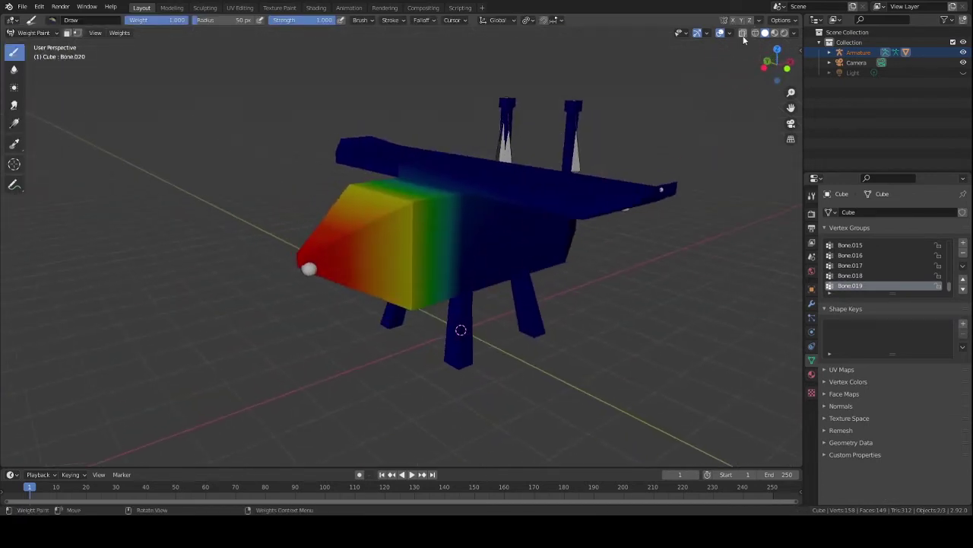
Step: Turn on X-ray, select the tail bone, and test its deformation by rotating it about -7.71° and trying a move
{"action": "left_click", "coordinate": [743, 33]}
{"action": "mouse_move", "coordinate": [499, 262]}
{"action": "middle_mouse_down"}
{"action": "mouse_move", "coordinate": [478, 301]}
{"action": "mouse_move", "coordinate": [434, 237]}
{"action": "middle_mouse_up"}
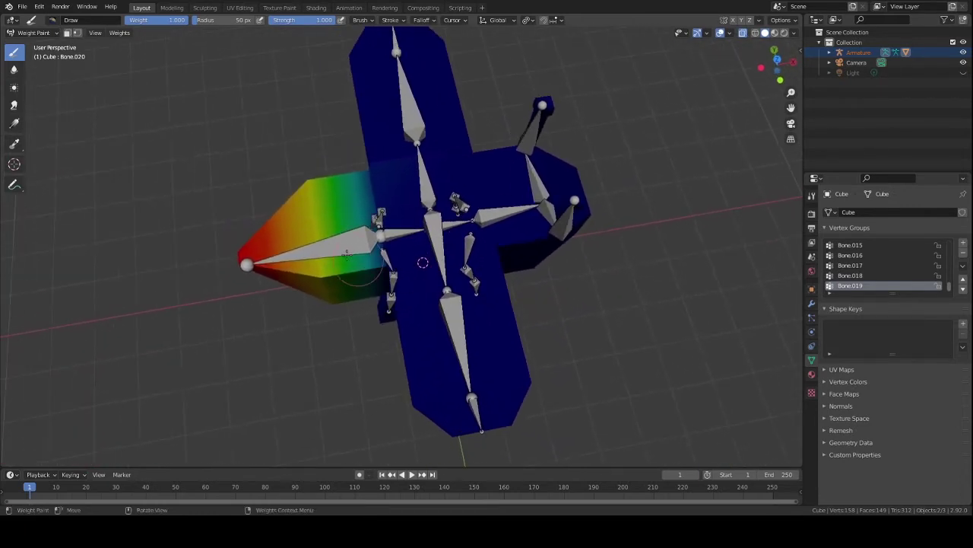
{"action": "left_click", "coordinate": [336, 244], "text": "ctrl"}
{"action": "middle_click_drag", "start_coordinate": [337, 244], "coordinate": [365, 195]}
{"action": "key", "text": "r"}
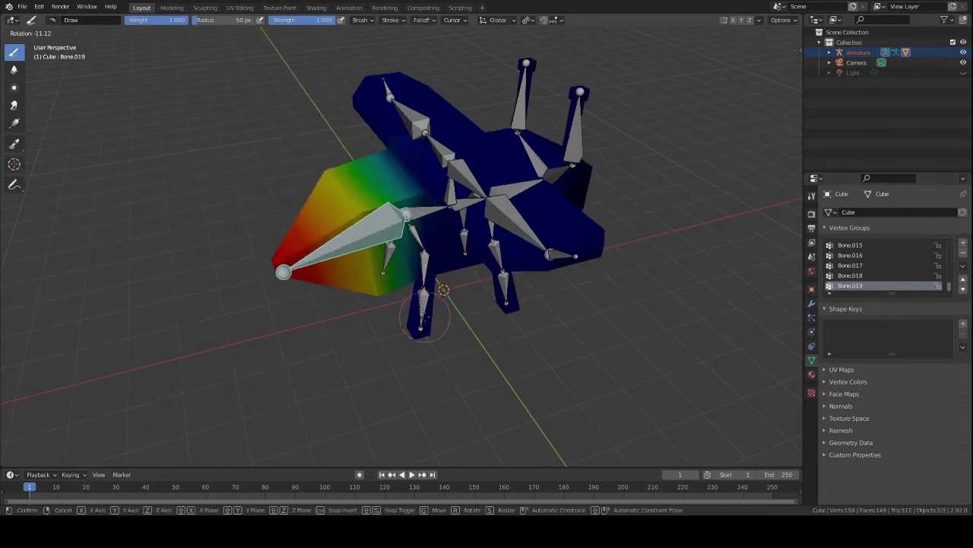
{"action": "left_click", "coordinate": [422, 312]}
{"action": "middle_click_drag", "start_coordinate": [422, 311], "coordinate": [298, 256]}
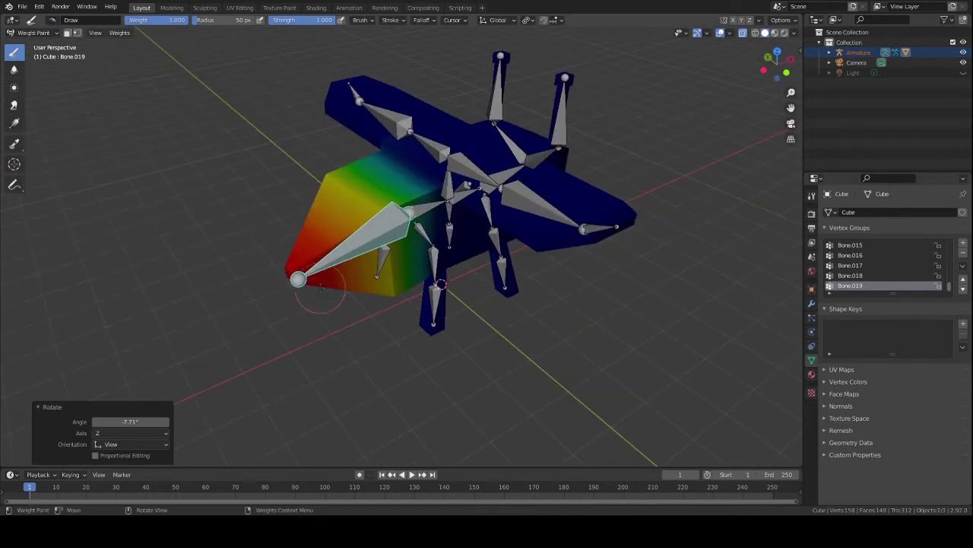
{"action": "middle_click_drag", "start_coordinate": [320, 287], "coordinate": [279, 287]}
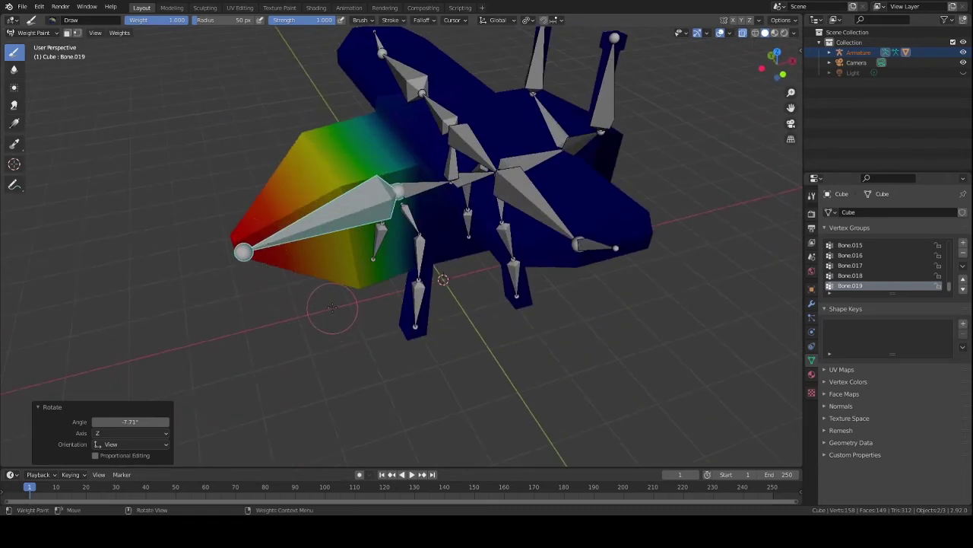
{"action": "key", "text": "g"}
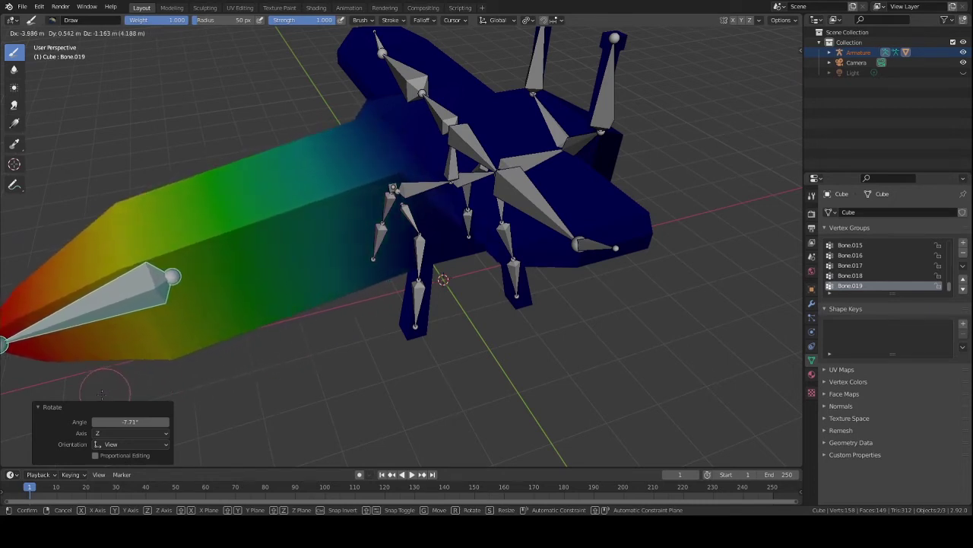
{"action": "key", "text": "Escape"}
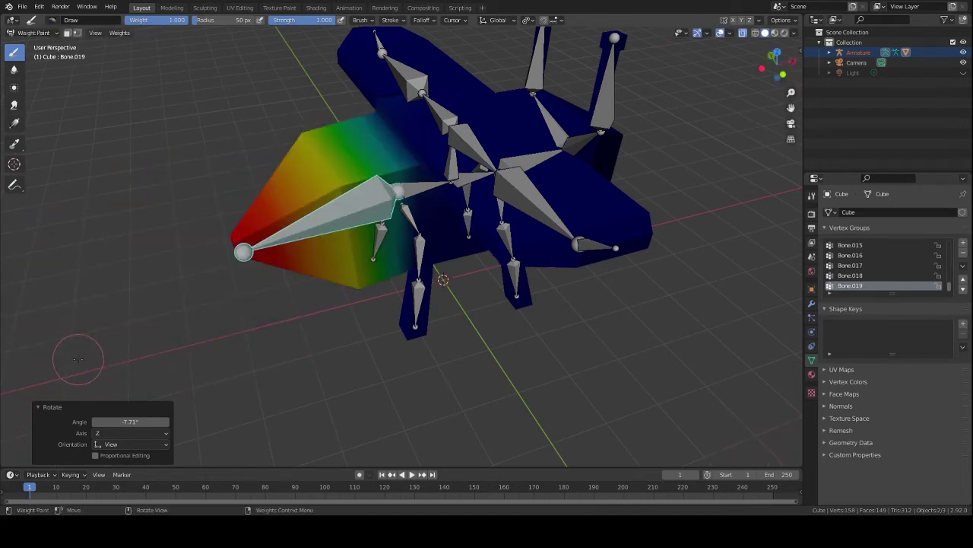
Step: Inspect the weights of the tail bone, the adjoining body bone and the bones of one rear leg
{"action": "middle_click_drag", "start_coordinate": [317, 364], "coordinate": [337, 385]}
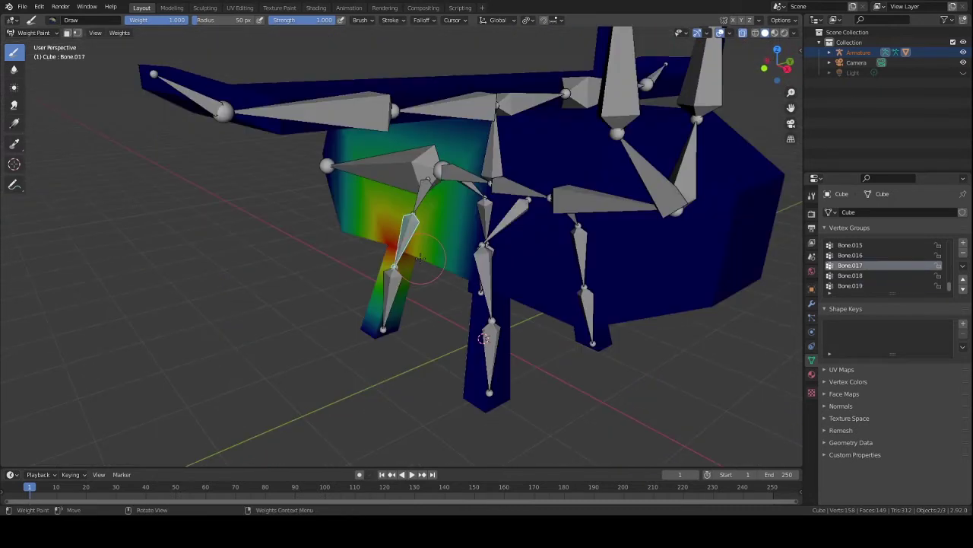
{"action": "left_click", "coordinate": [392, 173], "text": "ctrl"}
{"action": "left_click", "coordinate": [391, 283], "text": "ctrl"}
{"action": "left_click", "coordinate": [430, 217], "text": "ctrl"}
{"action": "left_click", "coordinate": [465, 170], "text": "ctrl"}
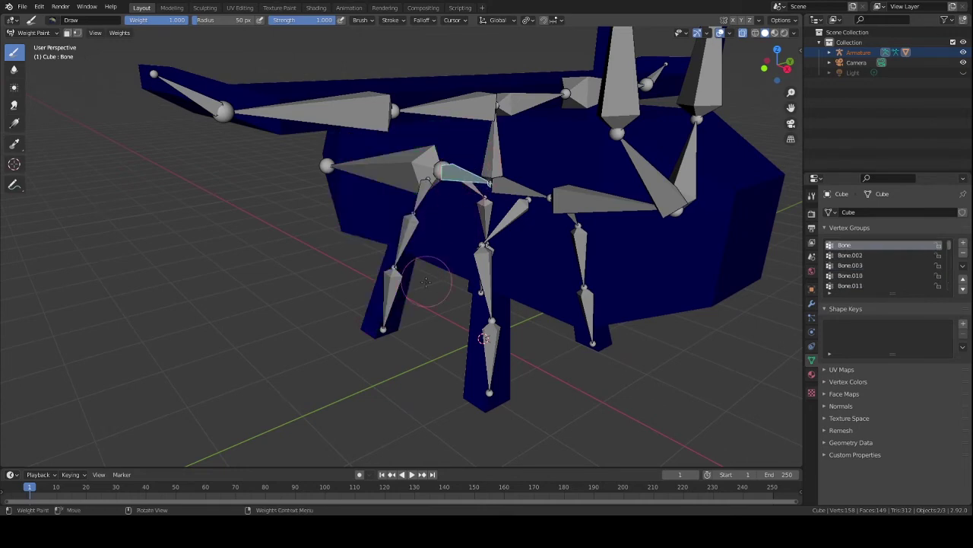
{"action": "left_click", "coordinate": [404, 220], "text": "ctrl"}
{"action": "left_click", "coordinate": [407, 238], "text": "ctrl"}
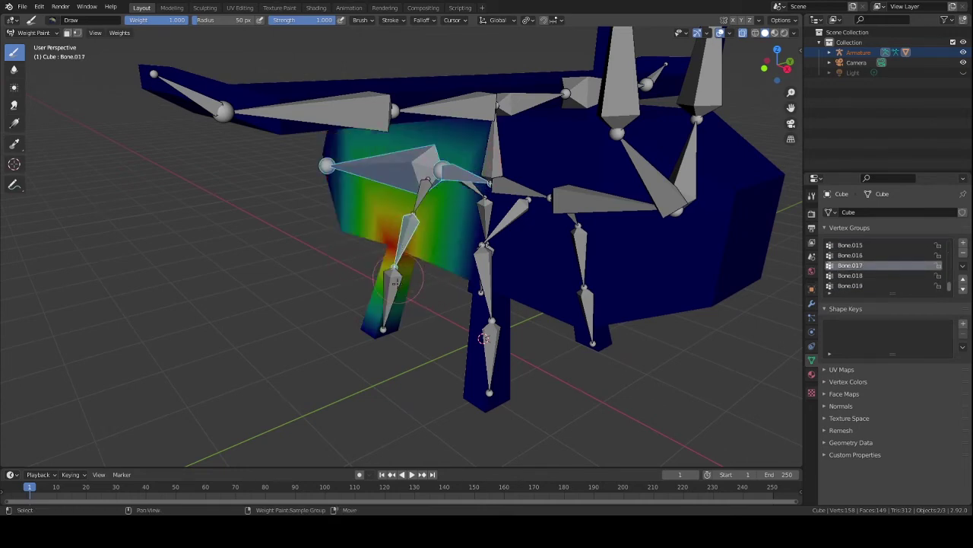
{"action": "left_click", "coordinate": [389, 290], "text": "ctrl"}
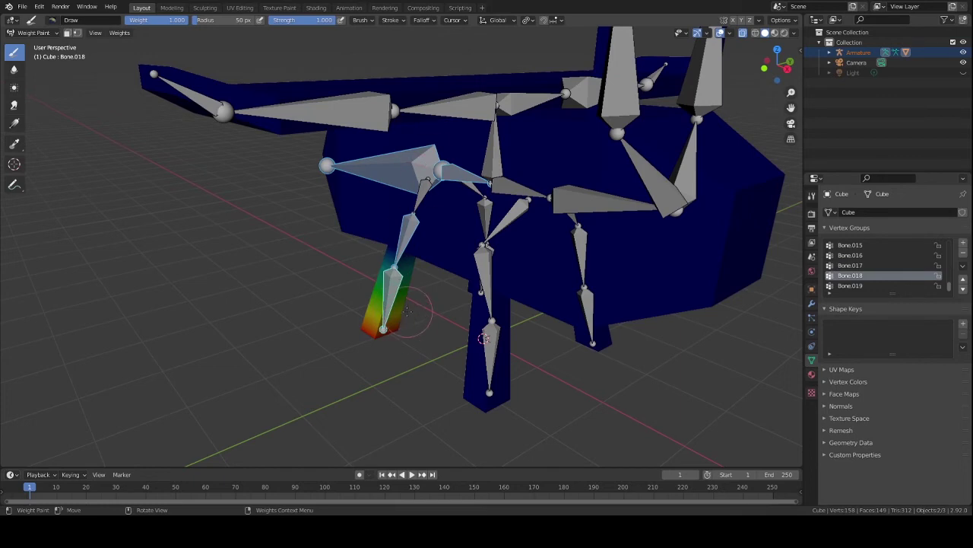
Step: Compare the weights of the upper, middle and lower bones of the same rear leg
{"action": "left_click", "coordinate": [407, 237], "text": "ctrl"}
{"action": "left_click", "coordinate": [392, 290], "text": "ctrl"}
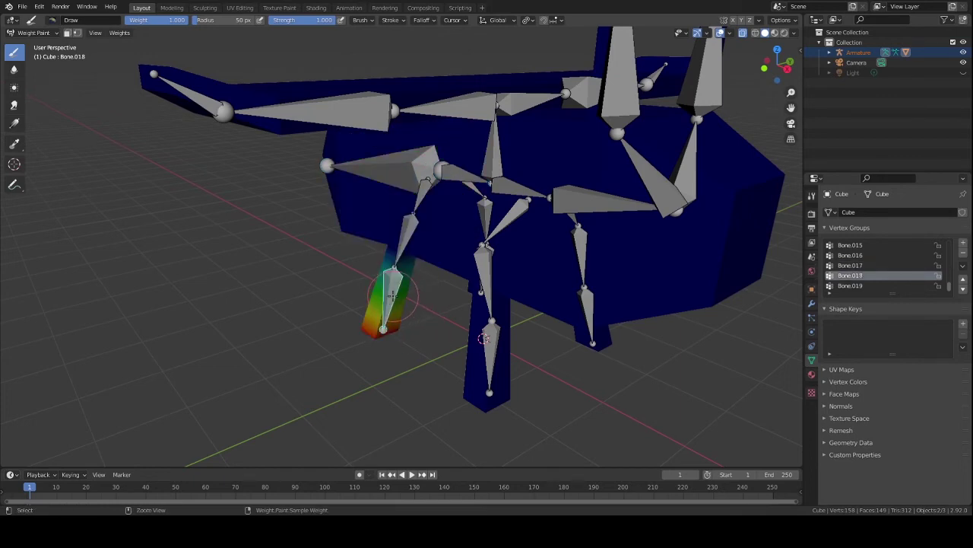
{"action": "left_click", "coordinate": [419, 197], "text": "ctrl"}
{"action": "left_click", "coordinate": [416, 196], "text": "ctrl"}
{"action": "left_click", "coordinate": [407, 240], "text": "ctrl"}
{"action": "left_click", "coordinate": [390, 292], "text": "ctrl"}
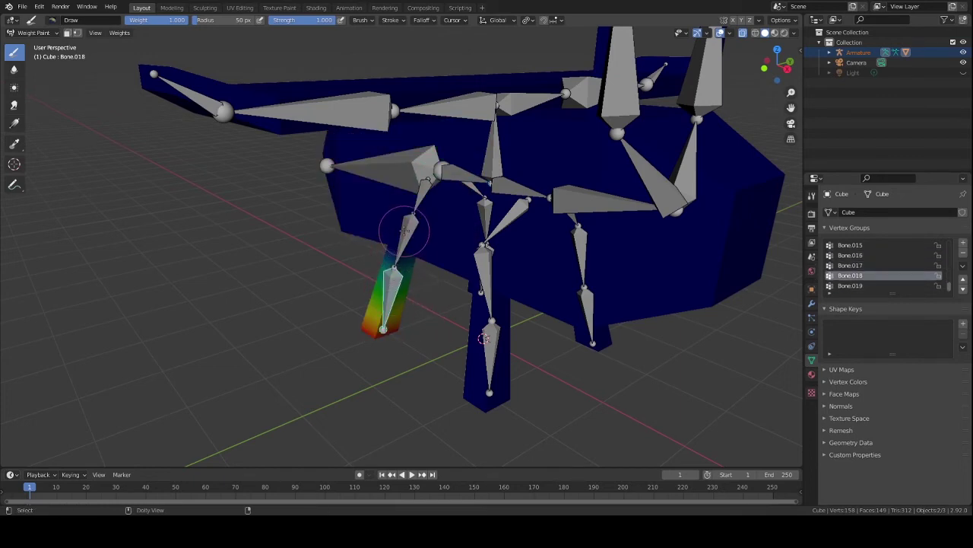
{"action": "left_click", "coordinate": [401, 245], "text": "ctrl"}
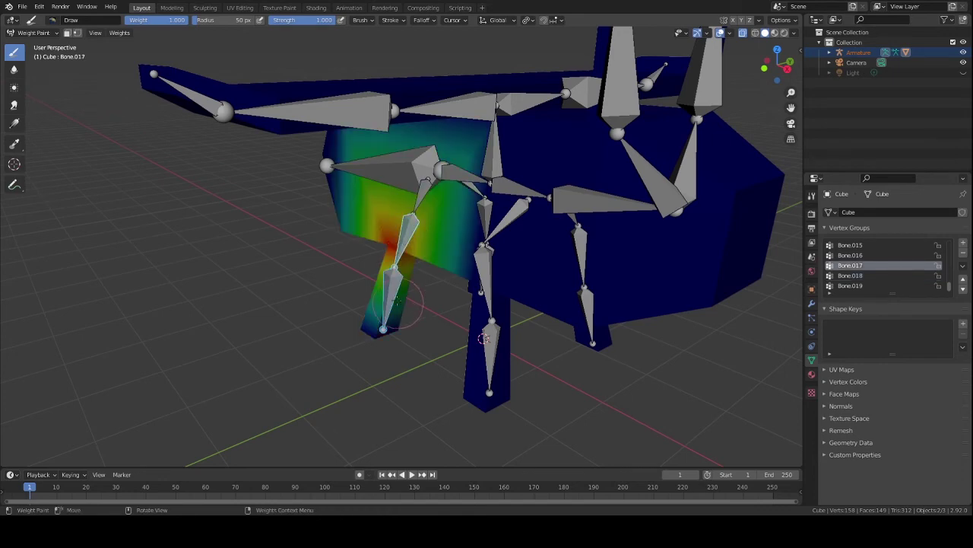
Step: Select the middle bone of the near rear leg and rotate it about 35° toward the tail
{"action": "middle_click_drag", "start_coordinate": [431, 284], "coordinate": [390, 304]}
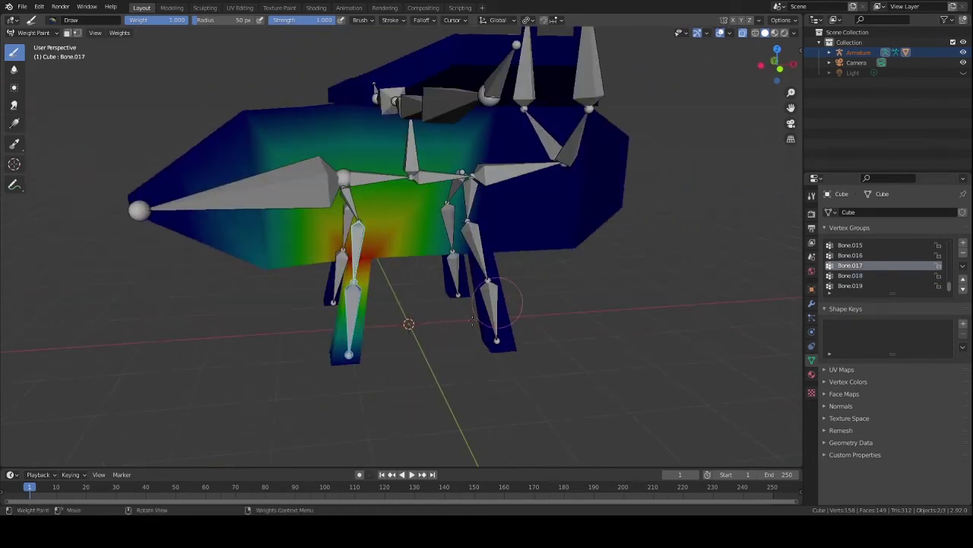
{"action": "left_click", "coordinate": [370, 312], "text": "ctrl"}
{"action": "scroll", "coordinate": [370, 246], "scroll_direction": "up", "scroll_amount": 3}
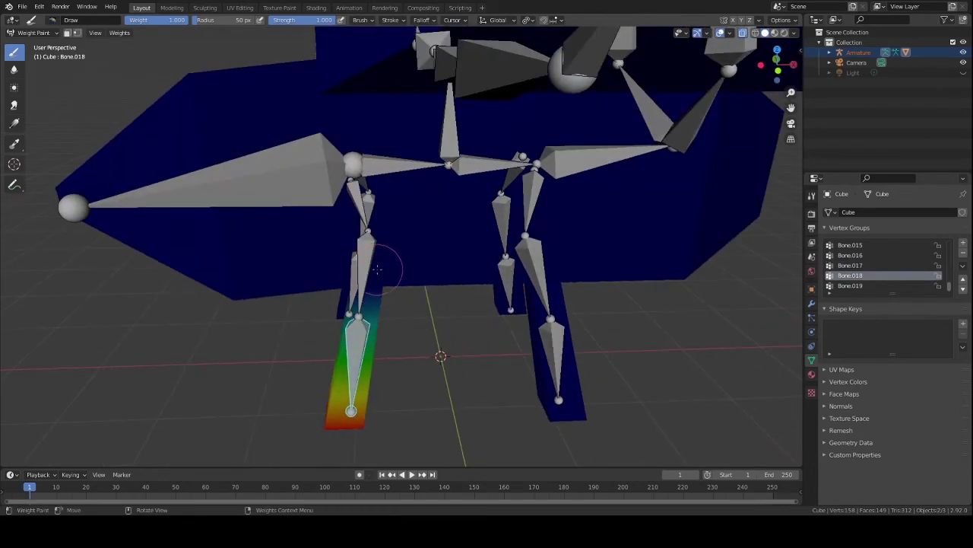
{"action": "middle_click_drag", "start_coordinate": [382, 269], "coordinate": [379, 282]}
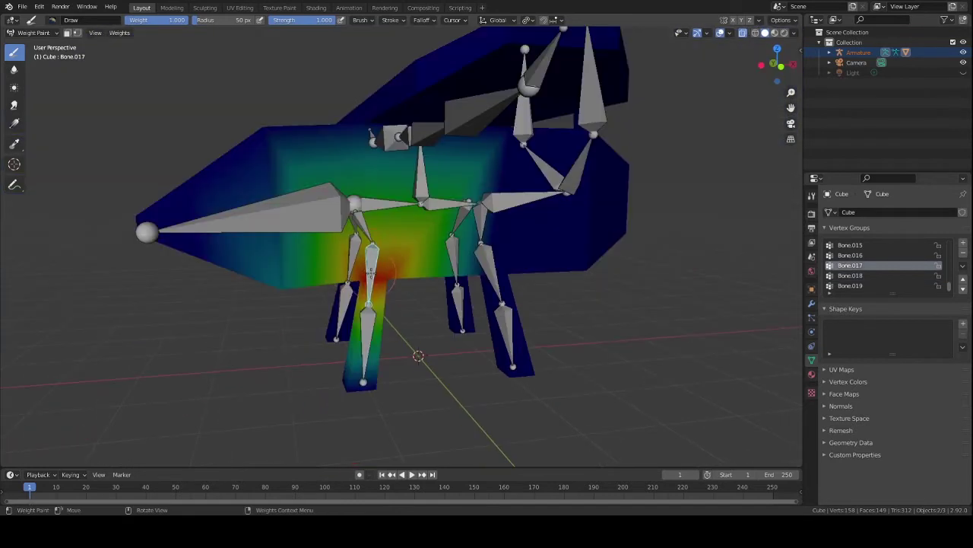
{"action": "key", "text": "r"}
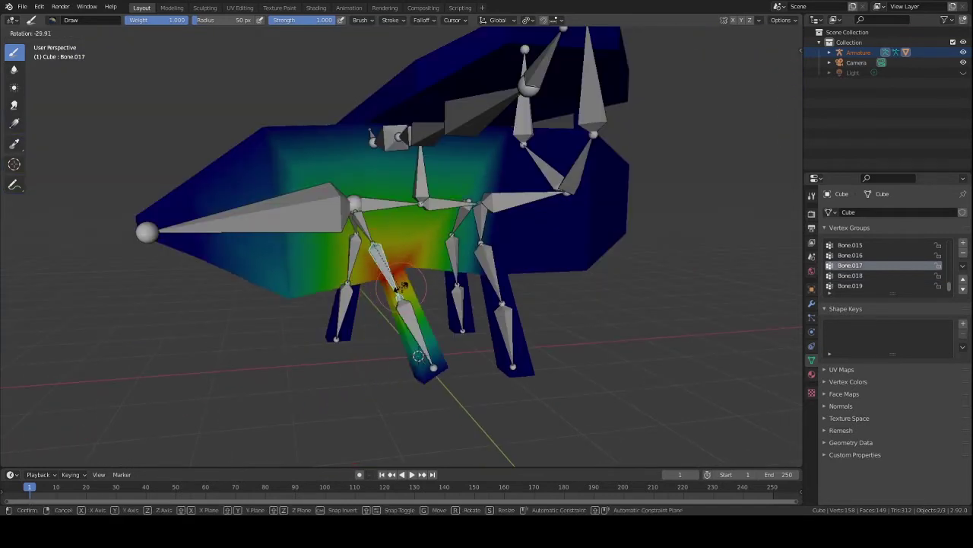
{"action": "left_click", "coordinate": [324, 315]}
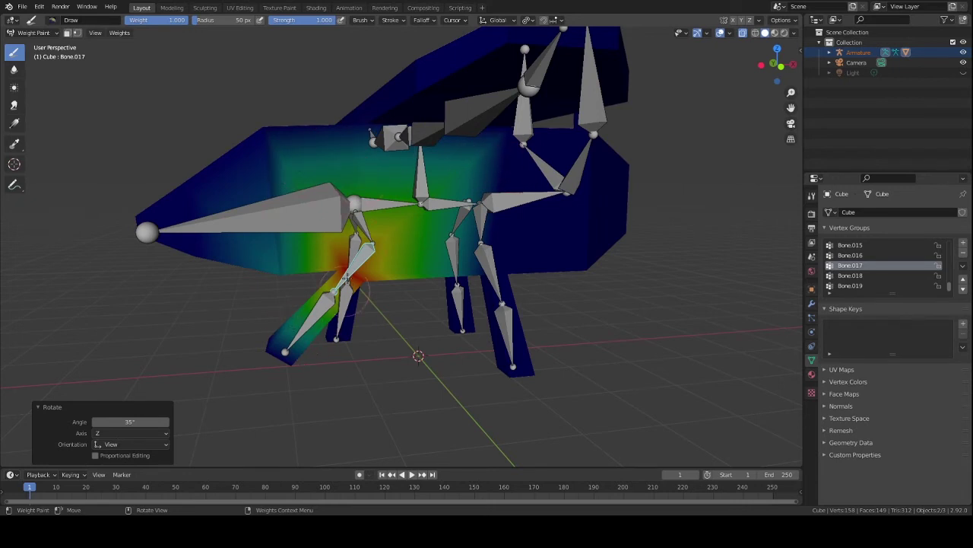
Step: Show the Draw brush settings and look over its weight, radius and strength
{"action": "right_click", "coordinate": [395, 254]}
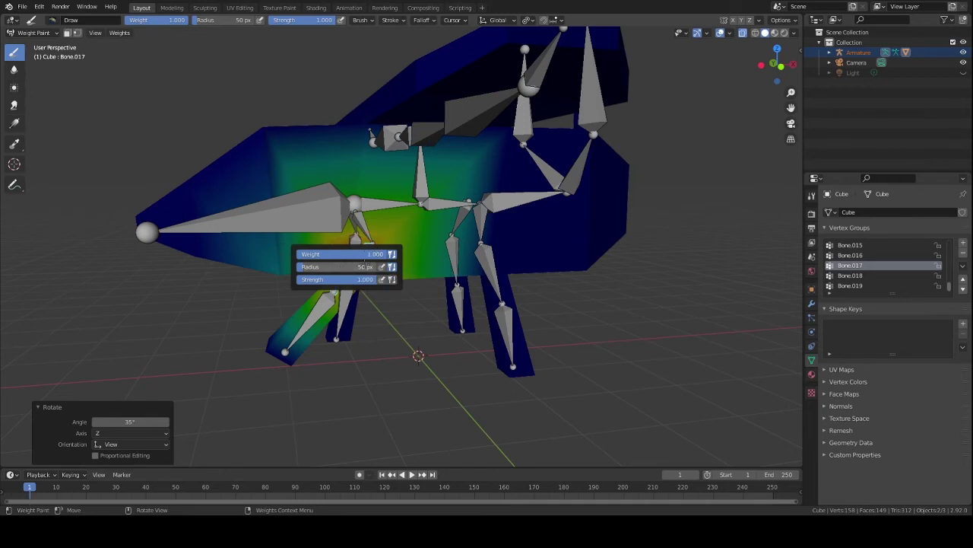
{"action": "left_click", "coordinate": [812, 197]}
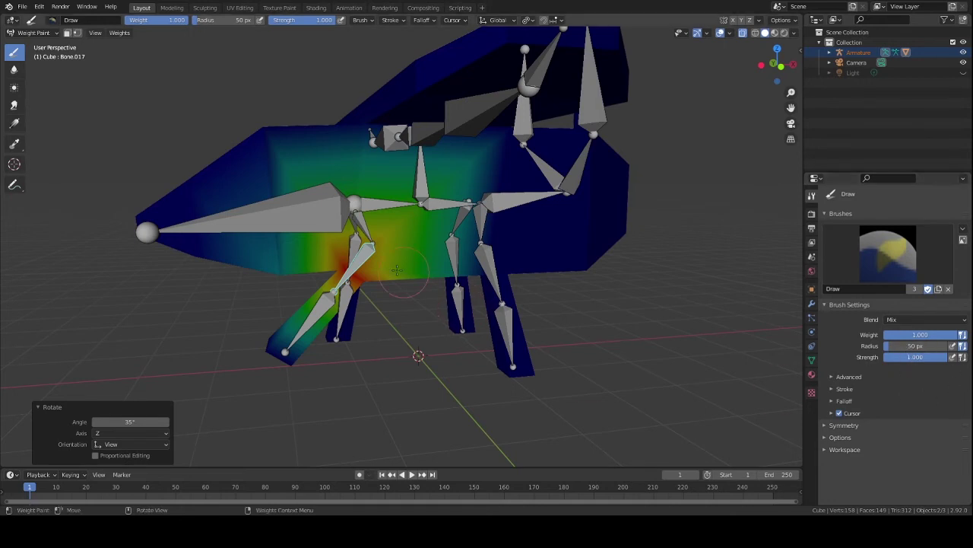
{"action": "right_click", "coordinate": [366, 251]}
{"action": "right_click", "coordinate": [362, 268]}
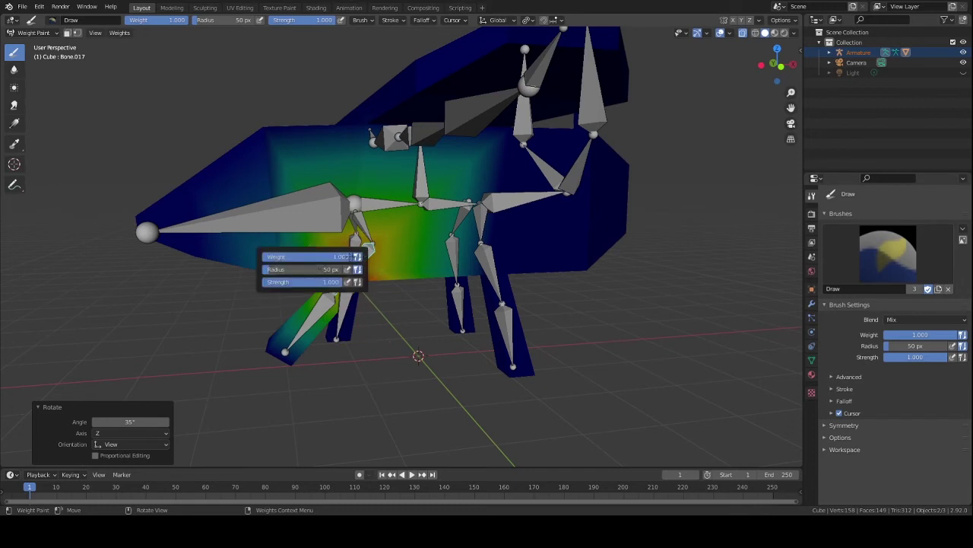
{"action": "left_click", "coordinate": [428, 243]}
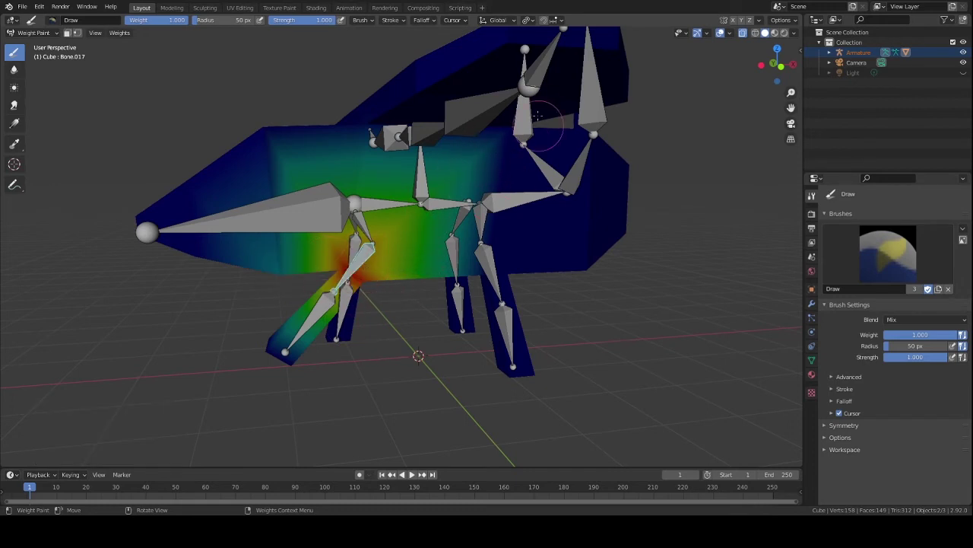
Step: Try painting full weight for the rear leg bone across the body and front leg, and undo the strokes
{"action": "mouse_move", "coordinate": [537, 115]}
{"action": "left_mouse_down"}
{"action": "mouse_move", "coordinate": [511, 175]}
{"action": "mouse_move", "coordinate": [503, 304]}
{"action": "mouse_move", "coordinate": [458, 252]}
{"action": "left_mouse_up"}
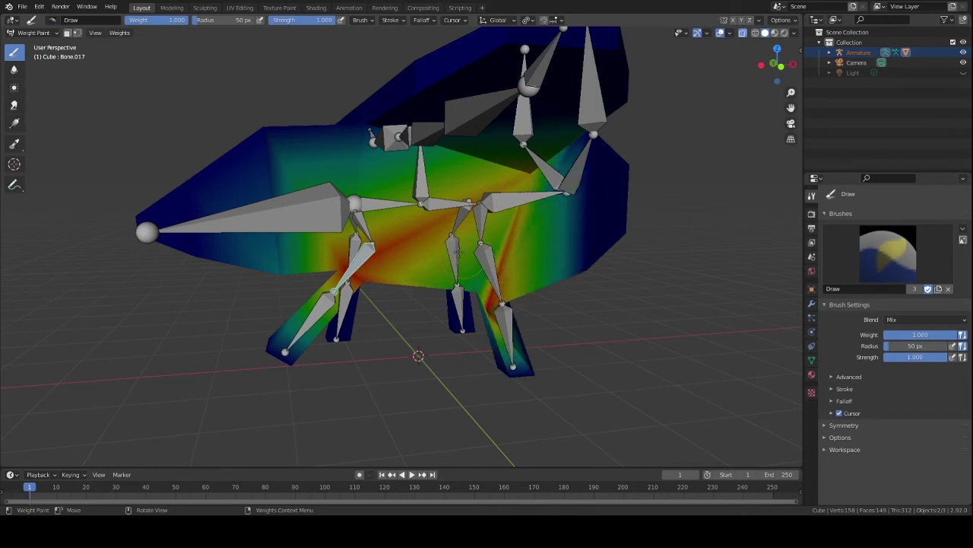
{"action": "mouse_move", "coordinate": [485, 286]}
{"action": "left_mouse_down"}
{"action": "mouse_move", "coordinate": [509, 399]}
{"action": "mouse_move", "coordinate": [533, 365]}
{"action": "mouse_move", "coordinate": [524, 380]}
{"action": "mouse_move", "coordinate": [522, 368]}
{"action": "left_mouse_up"}
{"action": "mouse_move", "coordinate": [584, 286]}
{"action": "left_mouse_down"}
{"action": "mouse_move", "coordinate": [617, 259]}
{"action": "mouse_move", "coordinate": [614, 233]}
{"action": "left_mouse_up"}
{"action": "key", "text": "ctrl+z"}
{"action": "key", "text": "ctrl+z"}
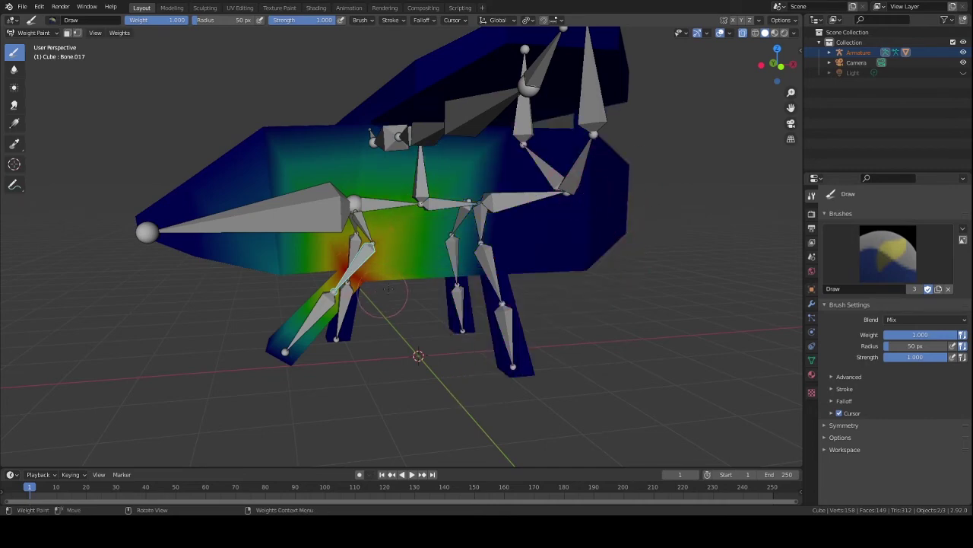
Step: Set the brush weight to 0.000 and paint the leg bone's influence off the lower tail section
{"action": "mouse_move", "coordinate": [384, 293]}
{"action": "middle_mouse_down"}
{"action": "mouse_move", "coordinate": [471, 300]}
{"action": "mouse_move", "coordinate": [411, 293]}
{"action": "mouse_move", "coordinate": [441, 297]}
{"action": "mouse_move", "coordinate": [378, 270]}
{"action": "mouse_move", "coordinate": [424, 321]}
{"action": "mouse_move", "coordinate": [314, 310]}
{"action": "mouse_move", "coordinate": [349, 283]}
{"action": "mouse_move", "coordinate": [277, 332]}
{"action": "middle_mouse_up"}
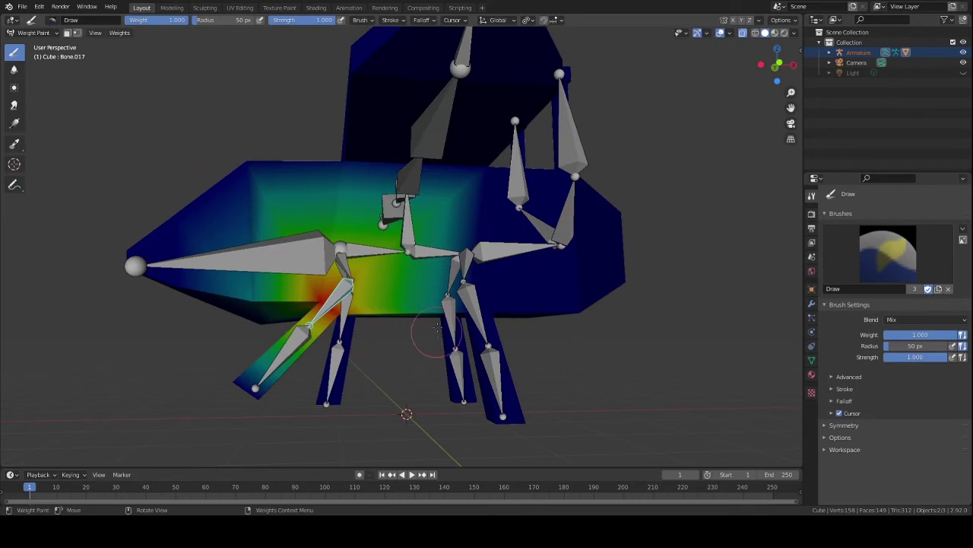
{"action": "right_click", "coordinate": [395, 212]}
{"action": "key", "text": "BackSpace"}
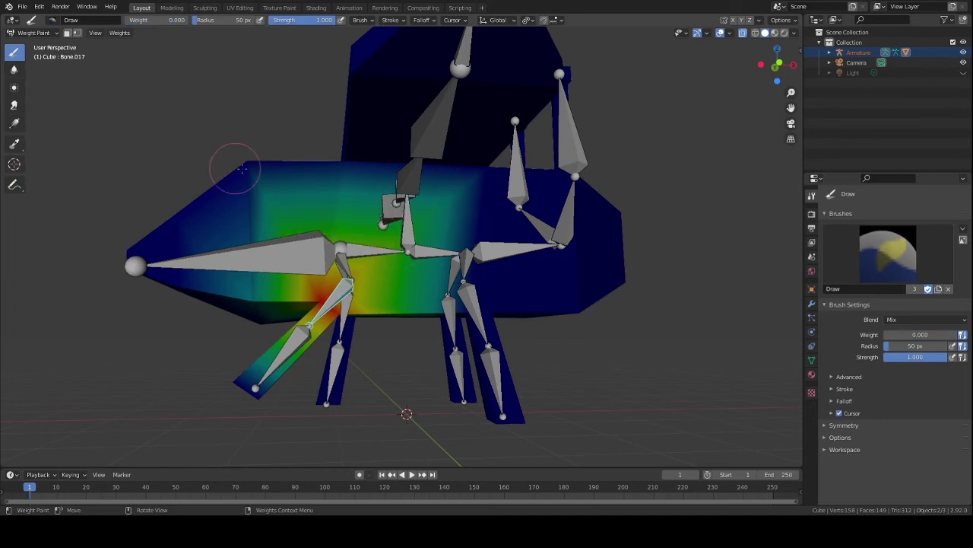
{"action": "mouse_move", "coordinate": [251, 171]}
{"action": "middle_mouse_down"}
{"action": "mouse_move", "coordinate": [249, 234]}
{"action": "mouse_move", "coordinate": [234, 162]}
{"action": "middle_mouse_up"}
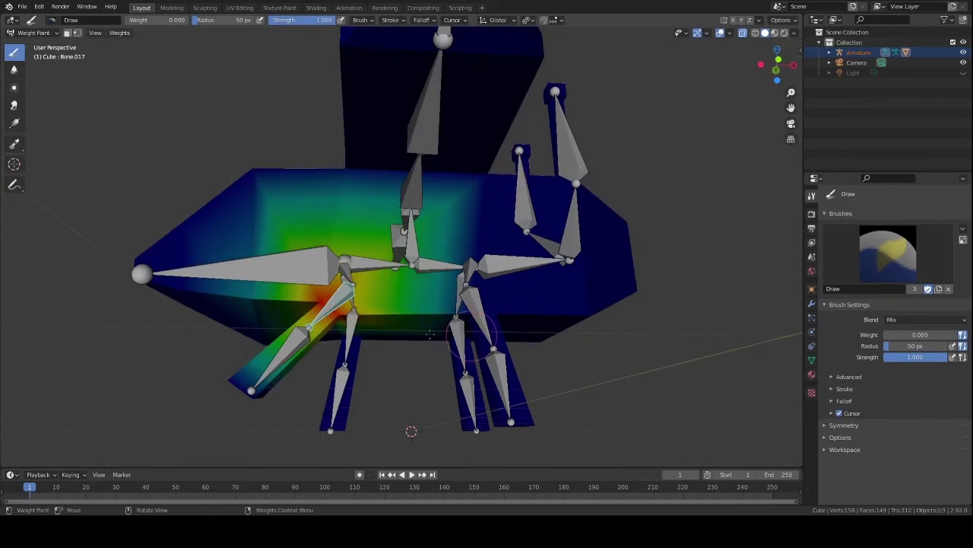
{"action": "left_click_drag", "start_coordinate": [249, 301], "coordinate": [260, 305]}
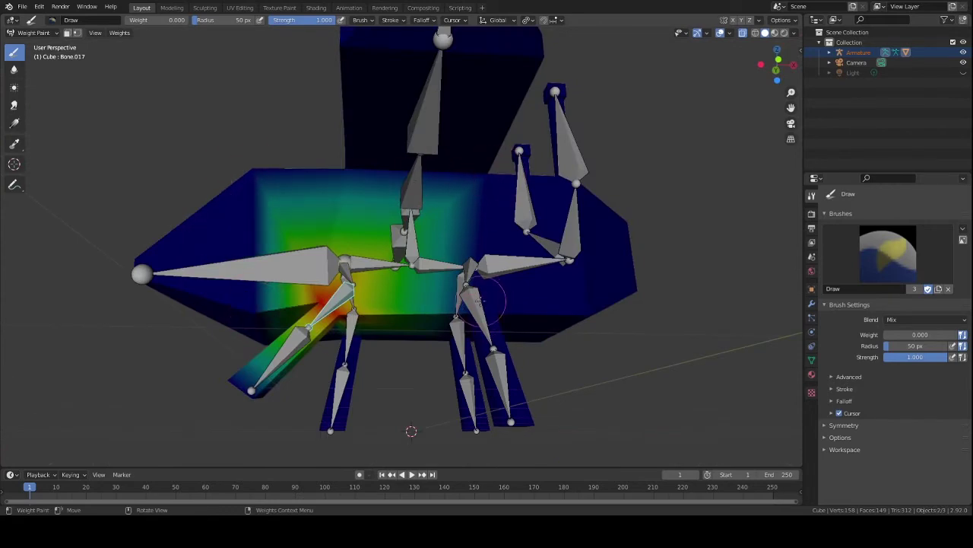
Step: Paint away the selected bone's weight across the body, tail and posed rear leg, test-rotating the bone between strokes
{"action": "middle_click_drag", "start_coordinate": [415, 297], "coordinate": [407, 272]}
{"action": "mouse_move", "coordinate": [343, 290]}
{"action": "middle_mouse_down"}
{"action": "mouse_move", "coordinate": [403, 346]}
{"action": "mouse_move", "coordinate": [364, 283]}
{"action": "middle_mouse_up"}
{"action": "mouse_move", "coordinate": [295, 359]}
{"action": "middle_mouse_down"}
{"action": "mouse_move", "coordinate": [410, 290]}
{"action": "mouse_move", "coordinate": [479, 441]}
{"action": "mouse_move", "coordinate": [463, 285]}
{"action": "mouse_move", "coordinate": [786, 279]}
{"action": "mouse_move", "coordinate": [535, 289]}
{"action": "mouse_move", "coordinate": [495, 304]}
{"action": "mouse_move", "coordinate": [374, 297]}
{"action": "mouse_move", "coordinate": [500, 197]}
{"action": "middle_mouse_up"}
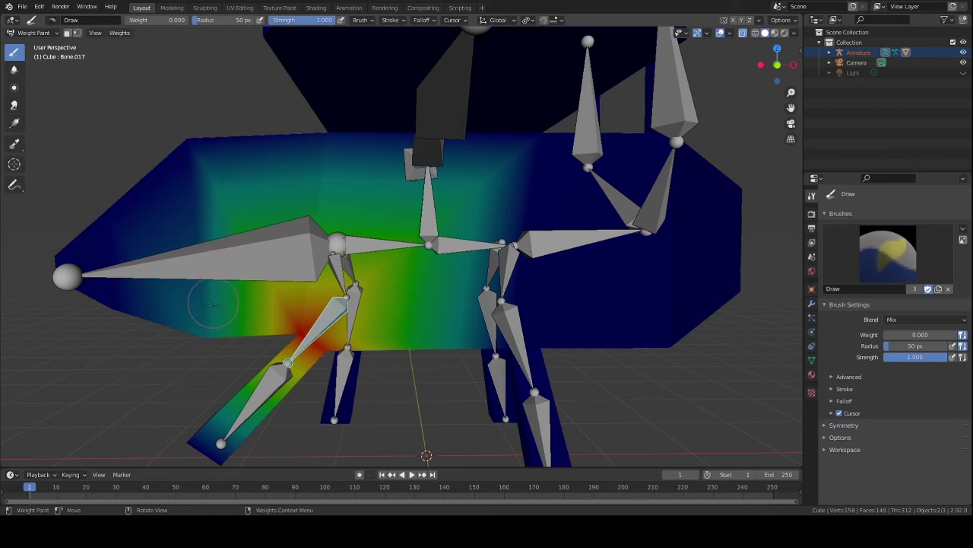
{"action": "left_click_drag", "start_coordinate": [213, 305], "coordinate": [237, 343]}
{"action": "key", "text": "ctrl+z"}
{"action": "mouse_move", "coordinate": [297, 331]}
{"action": "left_mouse_down"}
{"action": "mouse_move", "coordinate": [341, 334]}
{"action": "mouse_move", "coordinate": [273, 330]}
{"action": "mouse_move", "coordinate": [248, 311]}
{"action": "mouse_move", "coordinate": [357, 357]}
{"action": "left_mouse_up"}
{"action": "key", "text": "r"}
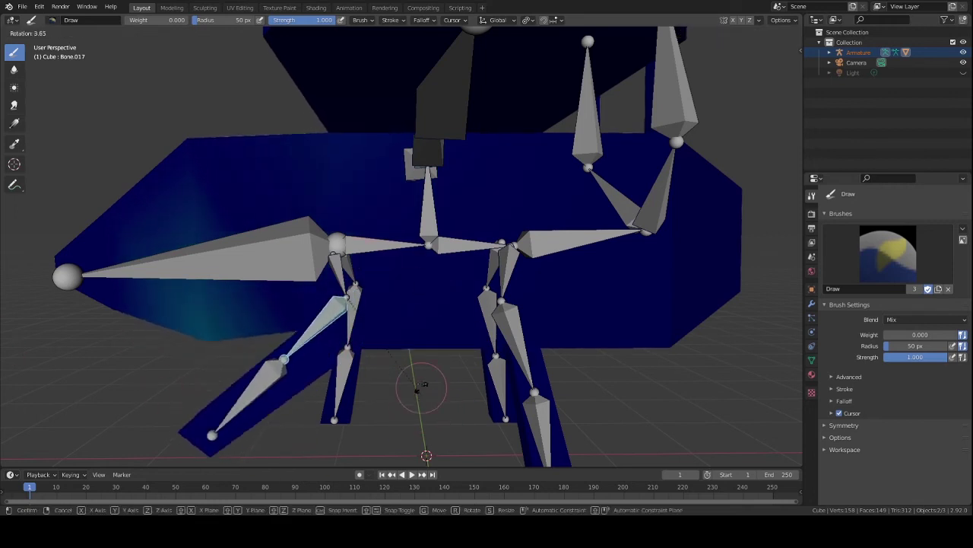
{"action": "left_click", "coordinate": [409, 384]}
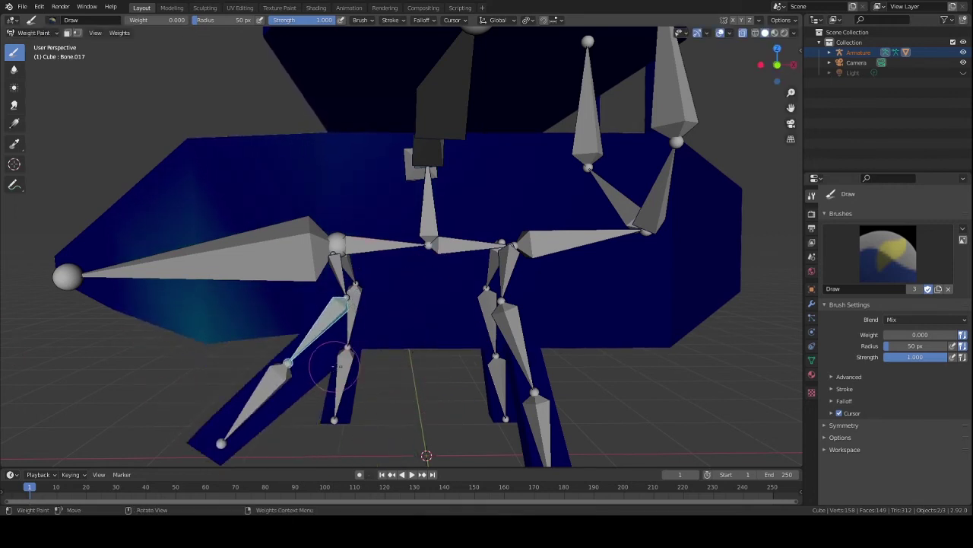
{"action": "middle_click_drag", "start_coordinate": [335, 367], "coordinate": [496, 329]}
{"action": "mouse_move", "coordinate": [479, 300]}
{"action": "left_mouse_down"}
{"action": "mouse_move", "coordinate": [414, 313]}
{"action": "mouse_move", "coordinate": [420, 326]}
{"action": "mouse_move", "coordinate": [408, 326]}
{"action": "left_mouse_up"}
Step: Test the rear leg's middle bone by rotating it about -45°, undo the rotation, and reselect the bone
{"action": "mouse_move", "coordinate": [409, 326]}
{"action": "middle_mouse_down"}
{"action": "mouse_move", "coordinate": [330, 265]}
{"action": "mouse_move", "coordinate": [308, 309]}
{"action": "middle_mouse_up"}
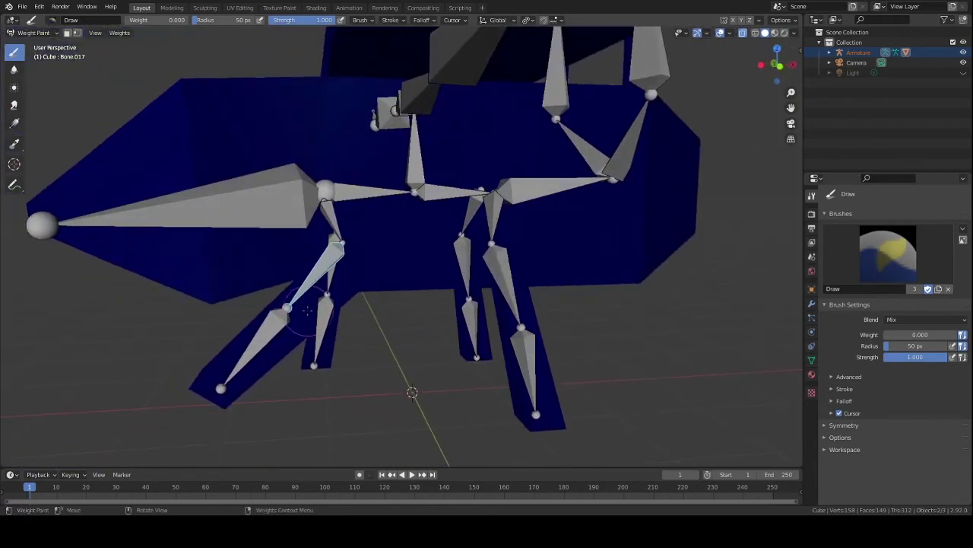
{"action": "key", "text": "r"}
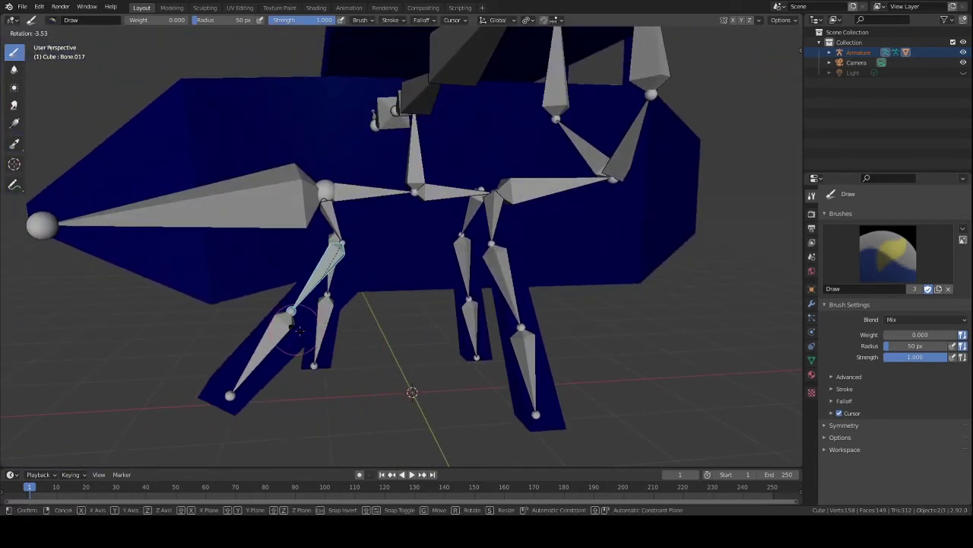
{"action": "left_click", "coordinate": [366, 334]}
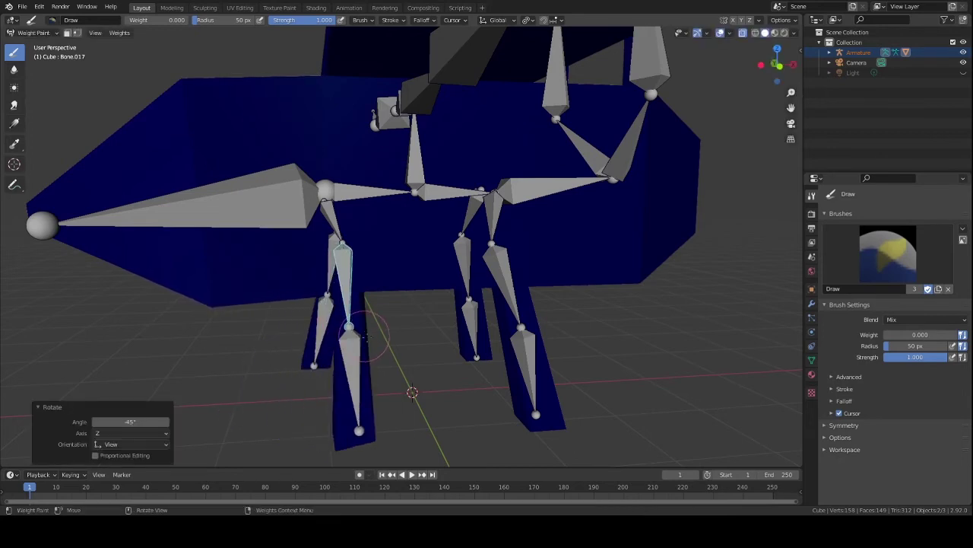
{"action": "key", "text": "ctrl+z"}
{"action": "middle_click_drag", "start_coordinate": [329, 220], "coordinate": [374, 187]}
{"action": "left_click", "coordinate": [363, 242], "text": "ctrl"}
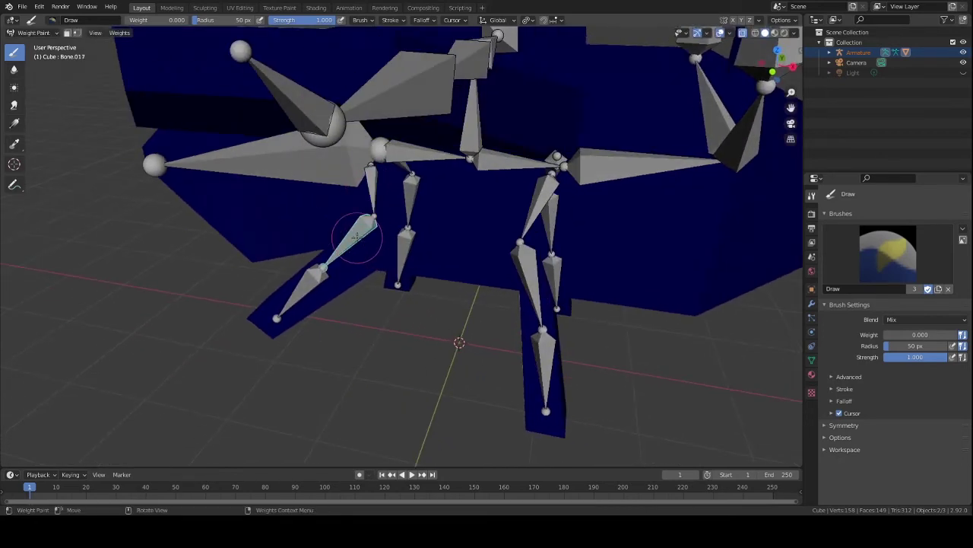
Step: Select the rear leg's upper bone and test its deformation by rotating it about -34°
{"action": "middle_click_drag", "start_coordinate": [358, 238], "coordinate": [404, 306]}
{"action": "left_click", "coordinate": [358, 228], "text": "ctrl"}
{"action": "key", "text": "r"}
{"action": "left_click", "coordinate": [470, 221]}
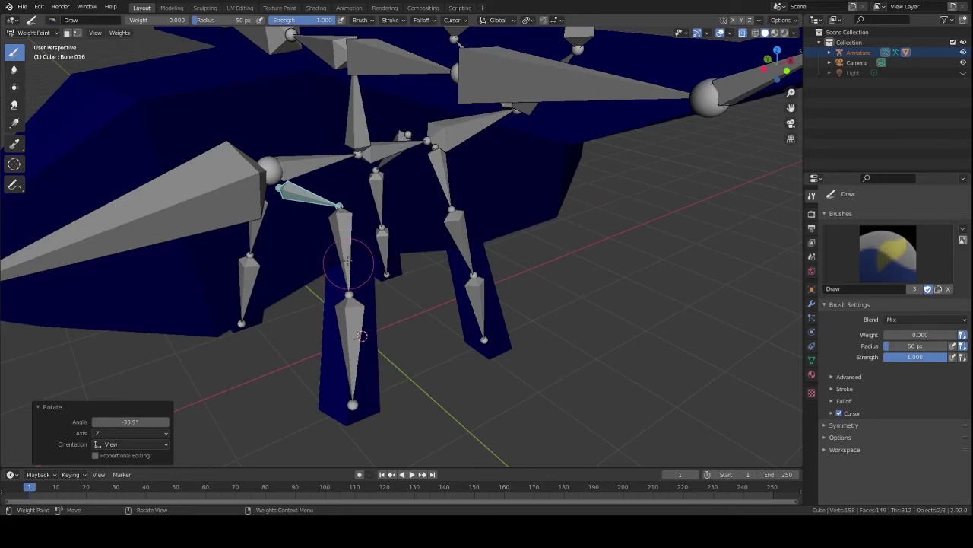
Step: Check the weights of the rear leg's lowest bone, and move the leg's upper bone about 0.34 m downward
{"action": "left_click", "coordinate": [344, 247], "text": "ctrl"}
{"action": "left_click", "coordinate": [362, 336], "text": "ctrl"}
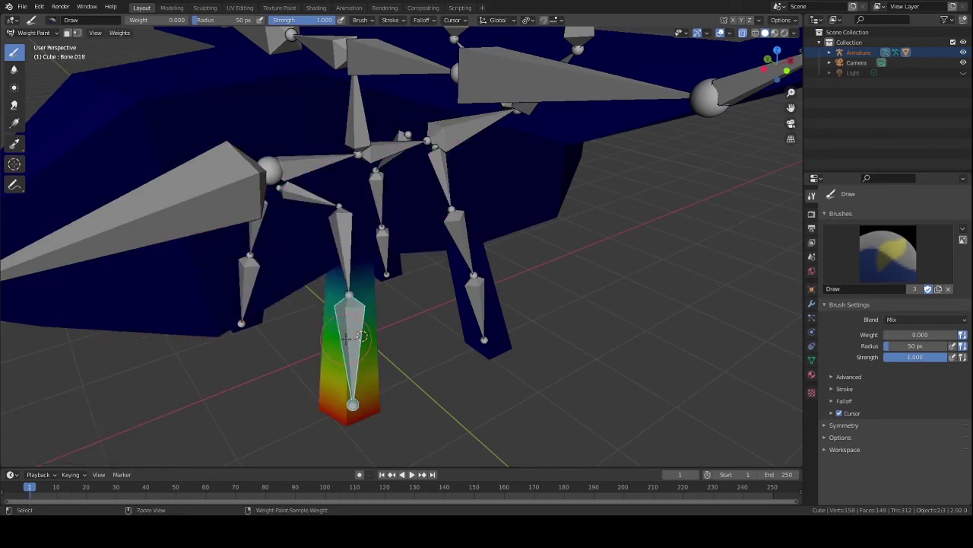
{"action": "middle_click_drag", "start_coordinate": [362, 336], "coordinate": [351, 372]}
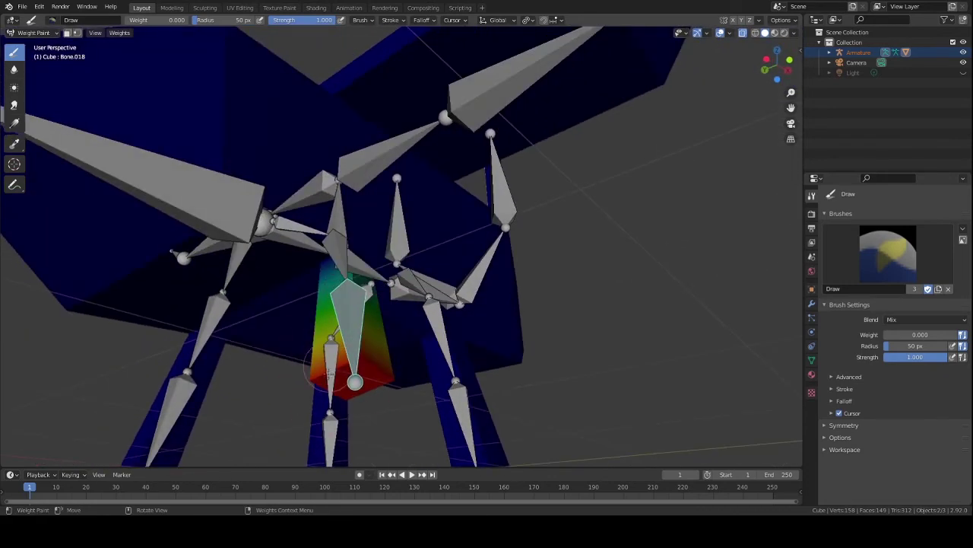
{"action": "middle_click_drag", "start_coordinate": [392, 310], "coordinate": [313, 368]}
{"action": "key", "text": "r"}
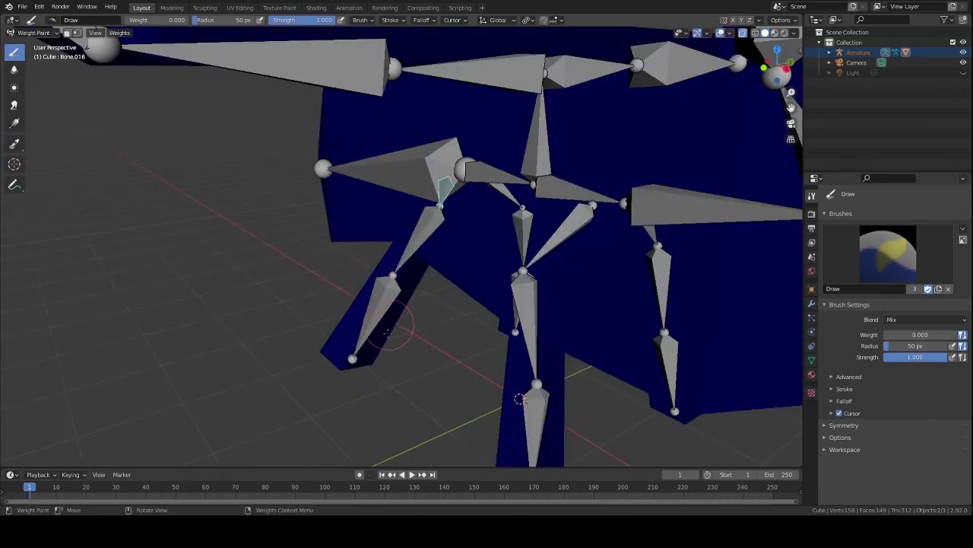
{"action": "key", "text": "g"}
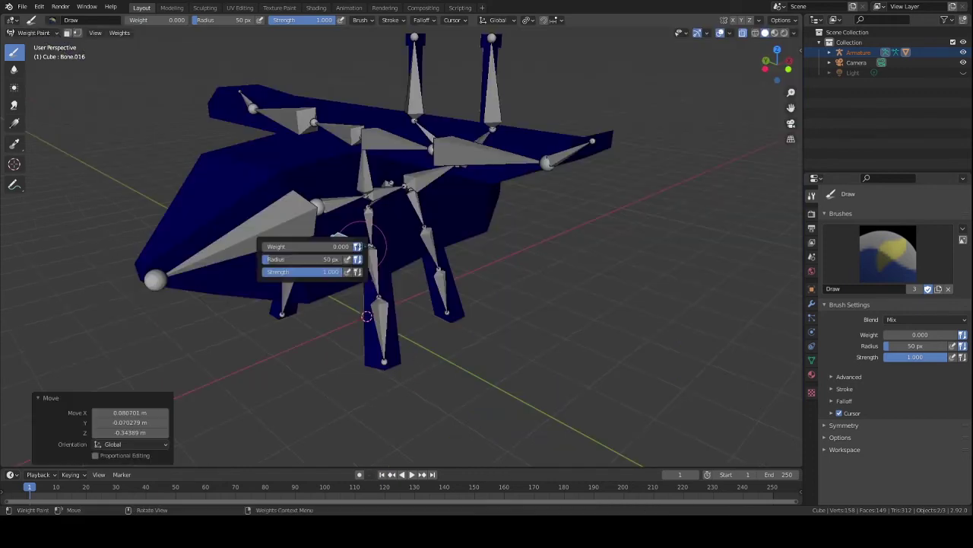
Step: Set the brush radius to 94 px, the strength to 0.506 and the weight to 1.000
{"action": "mouse_move", "coordinate": [287, 260]}
{"action": "left_mouse_down"}
{"action": "mouse_move", "coordinate": [350, 259]}
{"action": "mouse_move", "coordinate": [263, 259]}
{"action": "mouse_move", "coordinate": [296, 268]}
{"action": "left_mouse_up"}
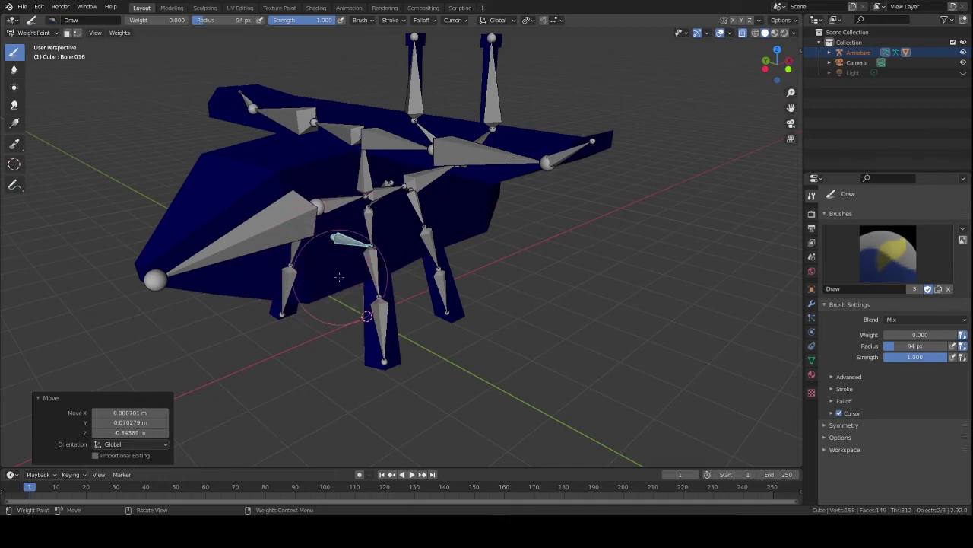
{"action": "right_click", "coordinate": [255, 283]}
{"action": "left_click_drag", "start_coordinate": [239, 296], "coordinate": [192, 295]}
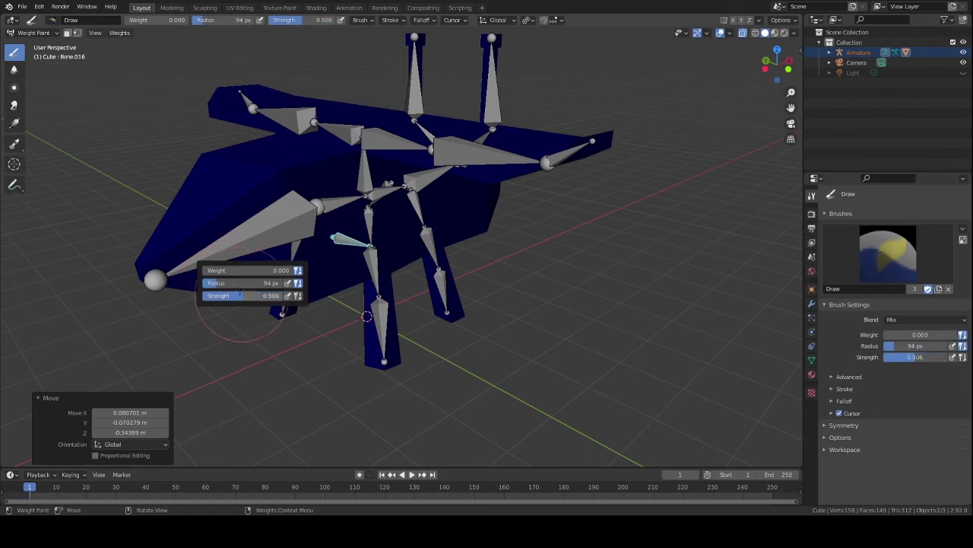
{"action": "left_click_drag", "start_coordinate": [228, 270], "coordinate": [296, 266]}
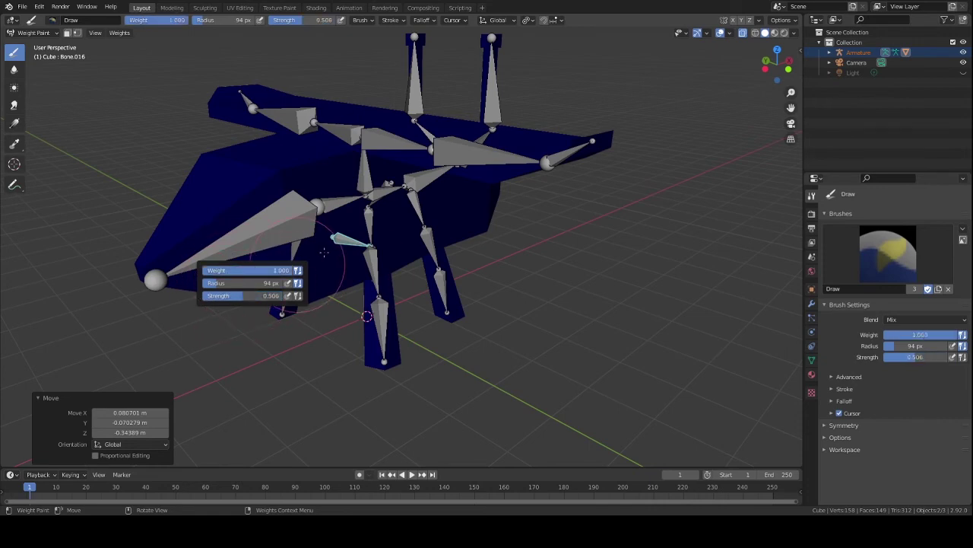
Step: Inspect the weights of the rear leg's lowest bone, and select the leg's middle bone for weight painting
{"action": "scroll", "coordinate": [401, 334], "scroll_direction": "up", "scroll_amount": 4}
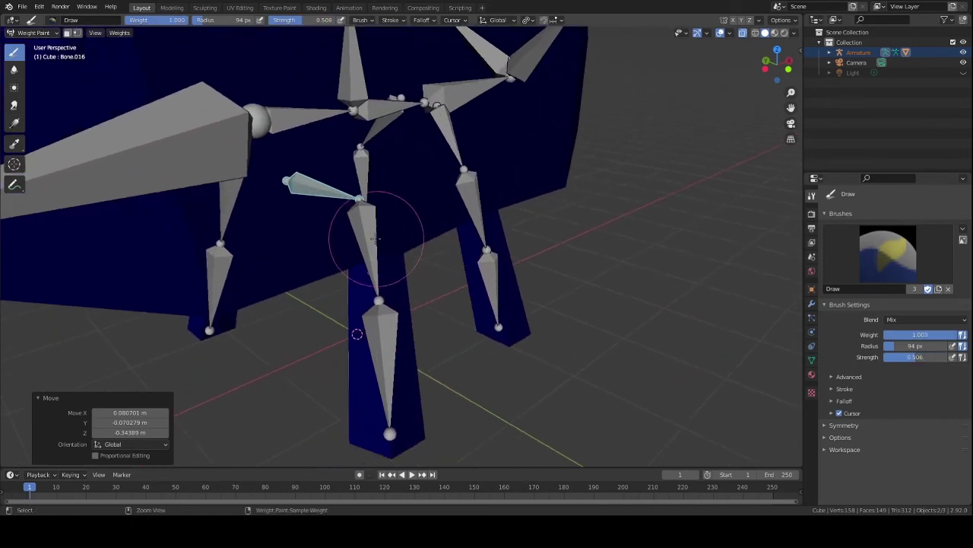
{"action": "left_click", "coordinate": [375, 238], "text": "ctrl"}
{"action": "middle_click_drag", "start_coordinate": [375, 238], "coordinate": [397, 213]}
{"action": "left_click", "coordinate": [403, 179], "text": "ctrl"}
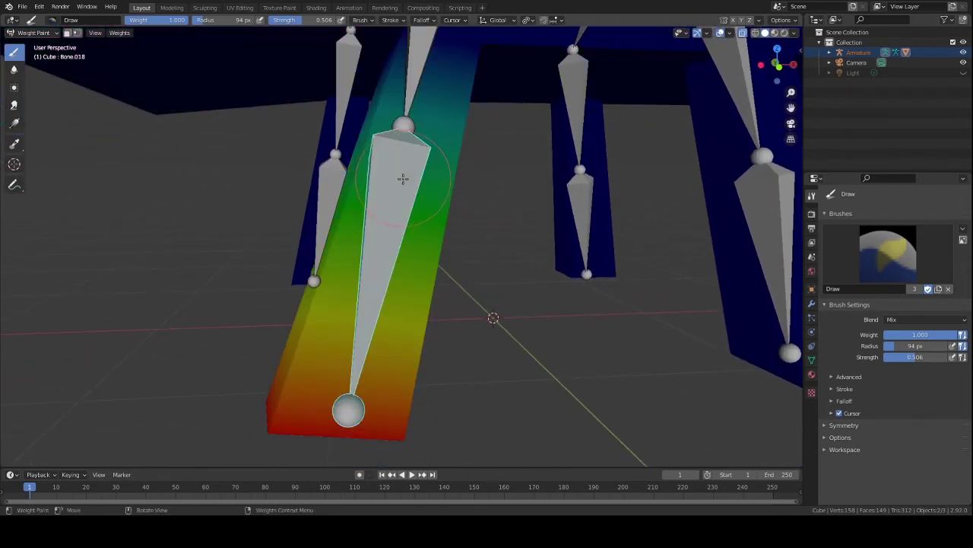
{"action": "scroll", "coordinate": [403, 178], "scroll_direction": "down", "scroll_amount": 3}
{"action": "left_click", "coordinate": [409, 128], "text": "ctrl"}
{"action": "middle_click_drag", "start_coordinate": [404, 135], "coordinate": [436, 273]}
{"action": "scroll", "coordinate": [386, 292], "scroll_direction": "up", "scroll_amount": 3}
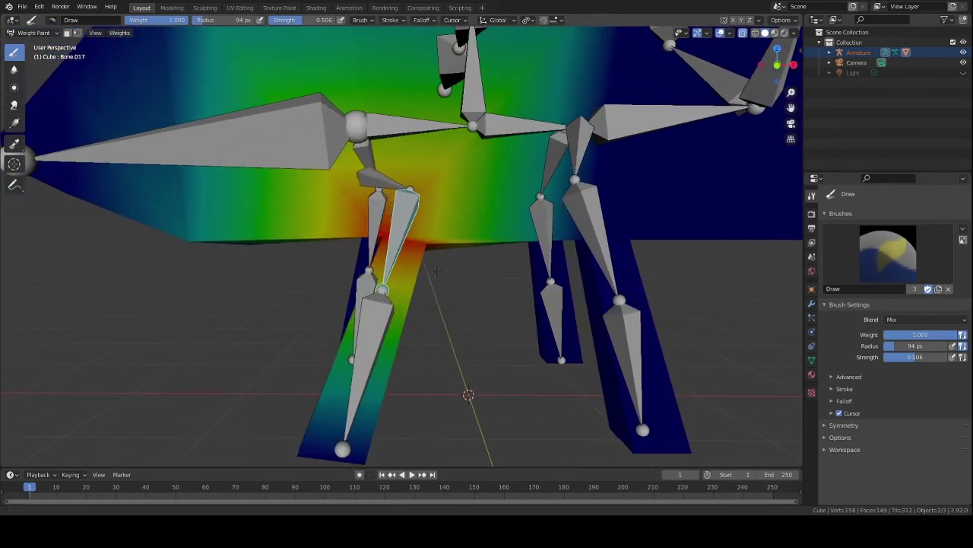
Step: Lower the brush strength to 0.250 for painting the middle leg bone's weights
{"action": "right_click", "coordinate": [395, 242]}
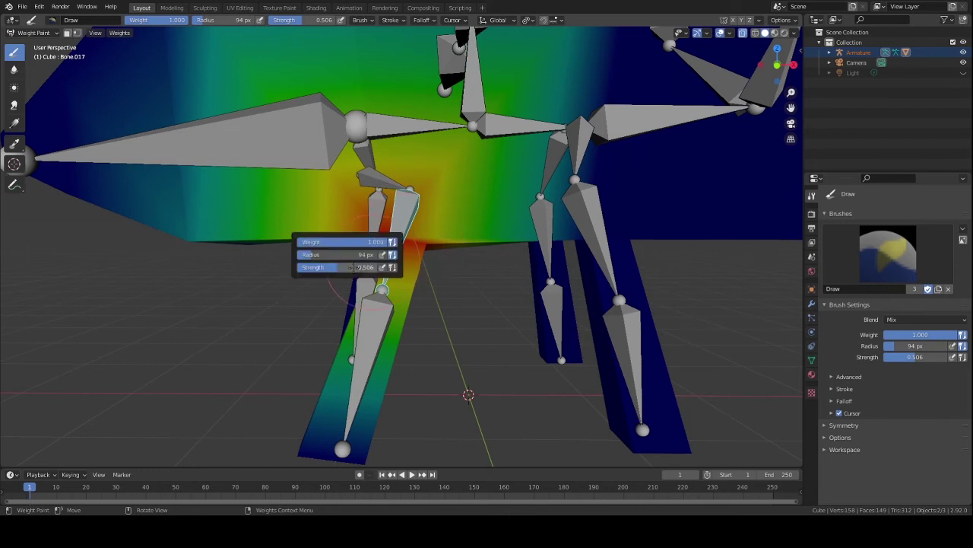
{"action": "left_click_drag", "start_coordinate": [352, 267], "coordinate": [326, 267]}
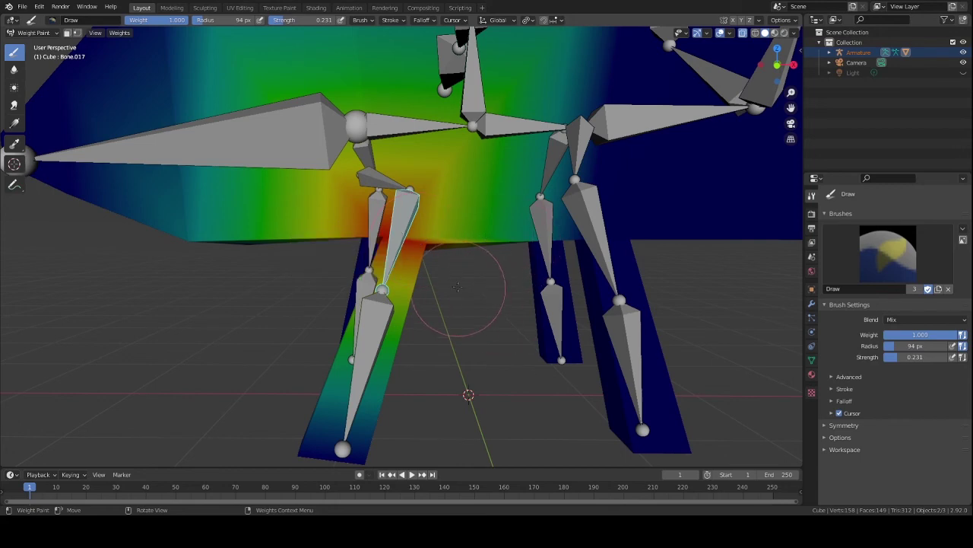
{"action": "middle_click_drag", "start_coordinate": [420, 263], "coordinate": [428, 219]}
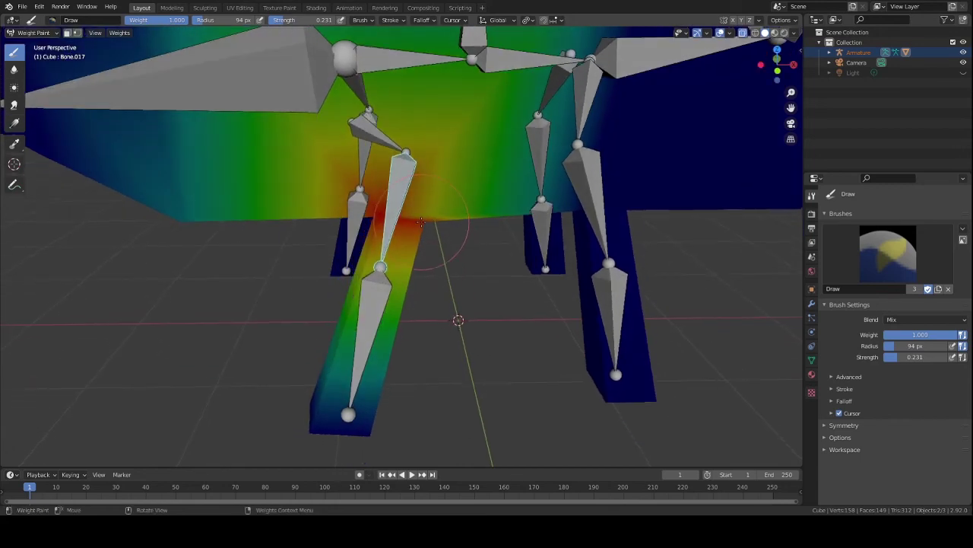
{"action": "right_click", "coordinate": [346, 258]}
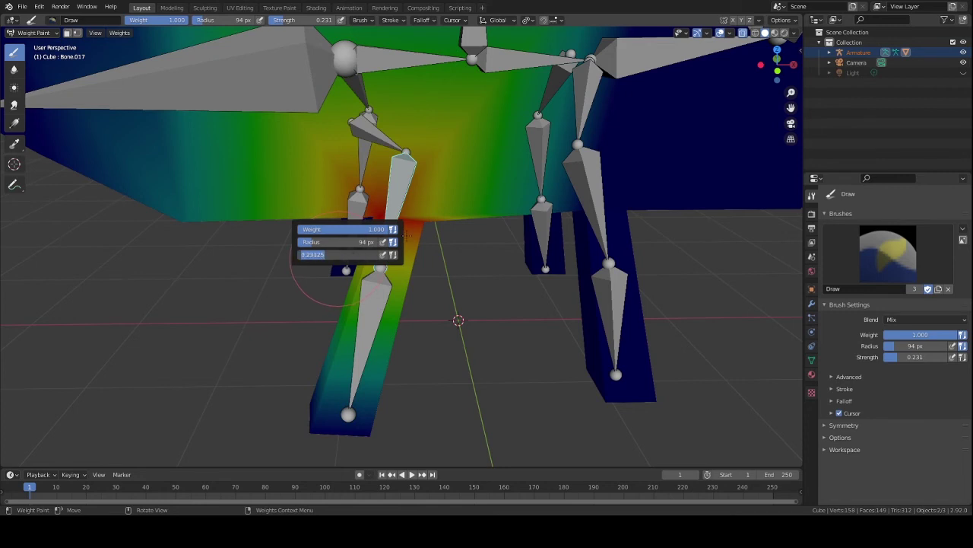
{"action": "key", "text": "Escape"}
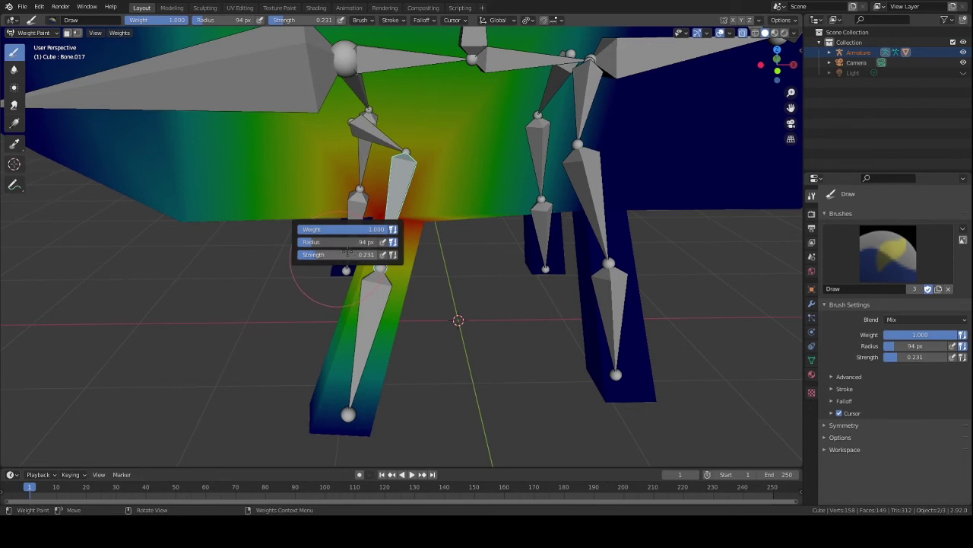
{"action": "mouse_move", "coordinate": [348, 252]}
{"action": "left_mouse_down"}
{"action": "mouse_move", "coordinate": [327, 253]}
{"action": "mouse_move", "coordinate": [350, 253]}
{"action": "left_mouse_up"}
{"action": "left_click", "coordinate": [318, 254]}
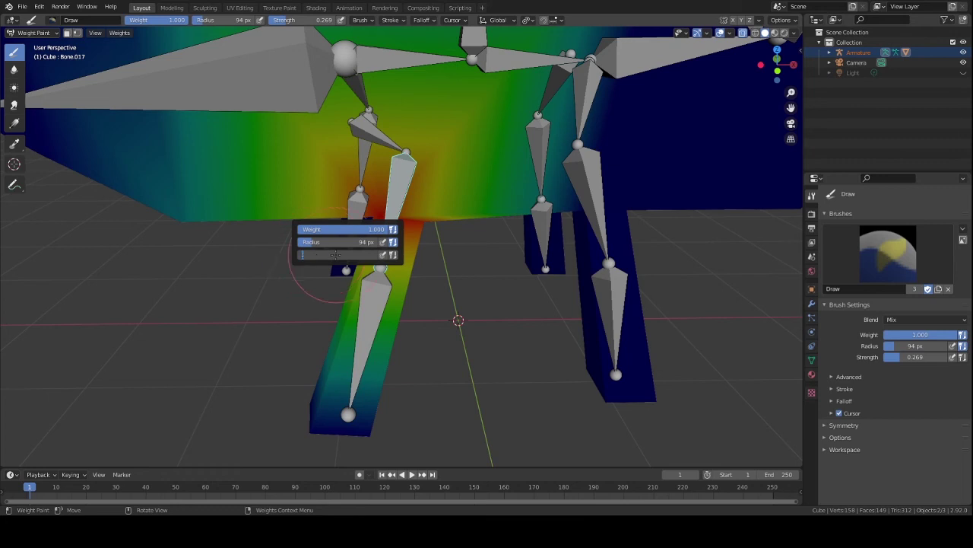
{"action": "key", "text": "Return"}
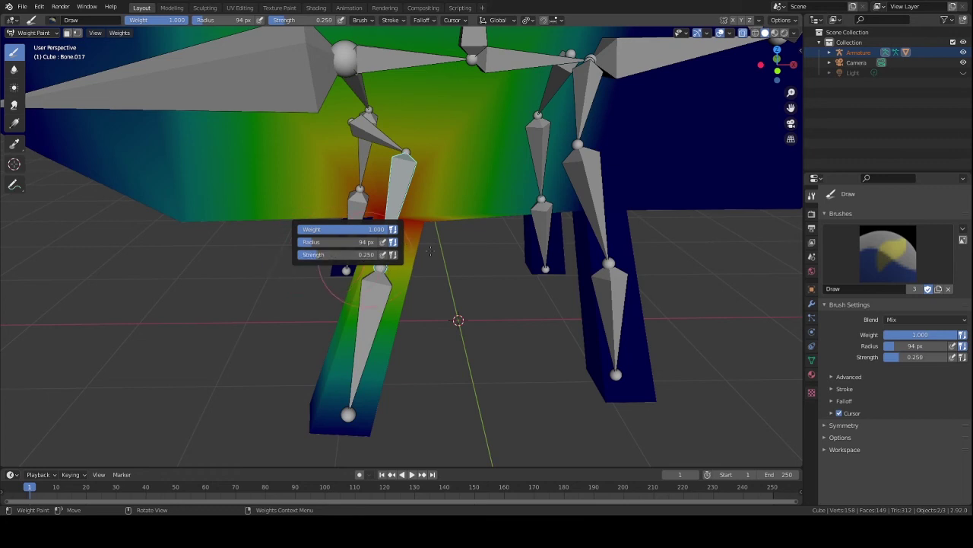
Step: Set the brush weight to 0.000 and reduce the middle leg bone's influence around the joint between leg and body
{"action": "middle_click_drag", "start_coordinate": [396, 251], "coordinate": [422, 235]}
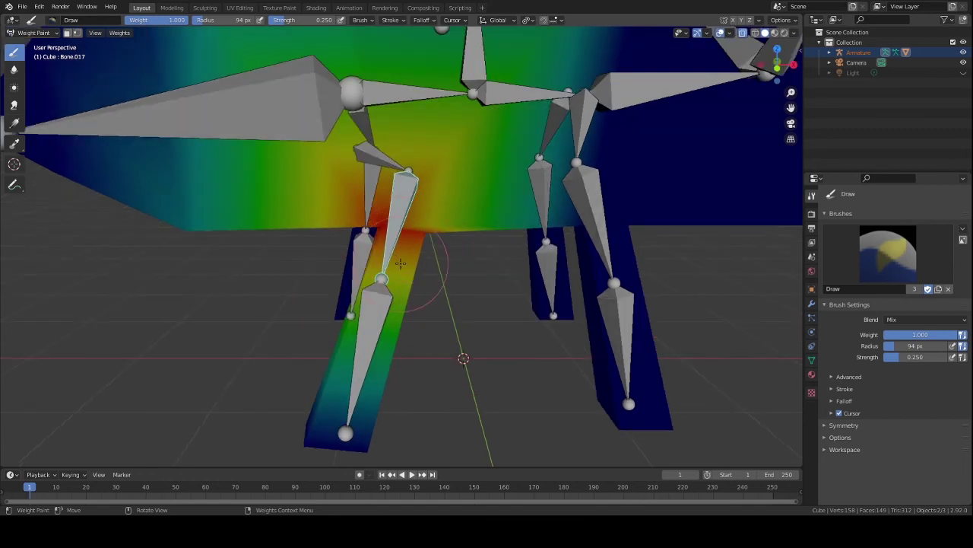
{"action": "right_click", "coordinate": [400, 263]}
{"action": "left_click_drag", "start_coordinate": [361, 261], "coordinate": [261, 266]}
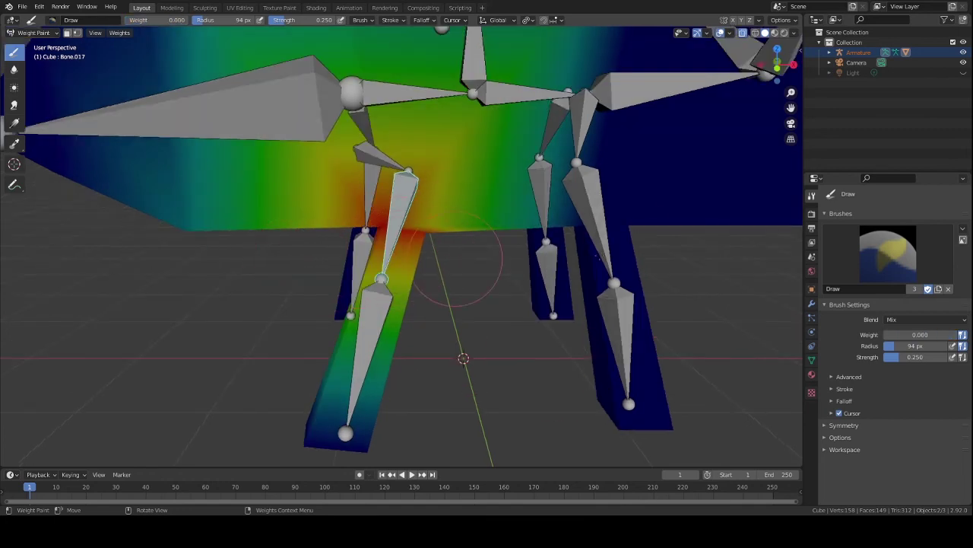
{"action": "left_click_drag", "start_coordinate": [423, 225], "coordinate": [410, 256]}
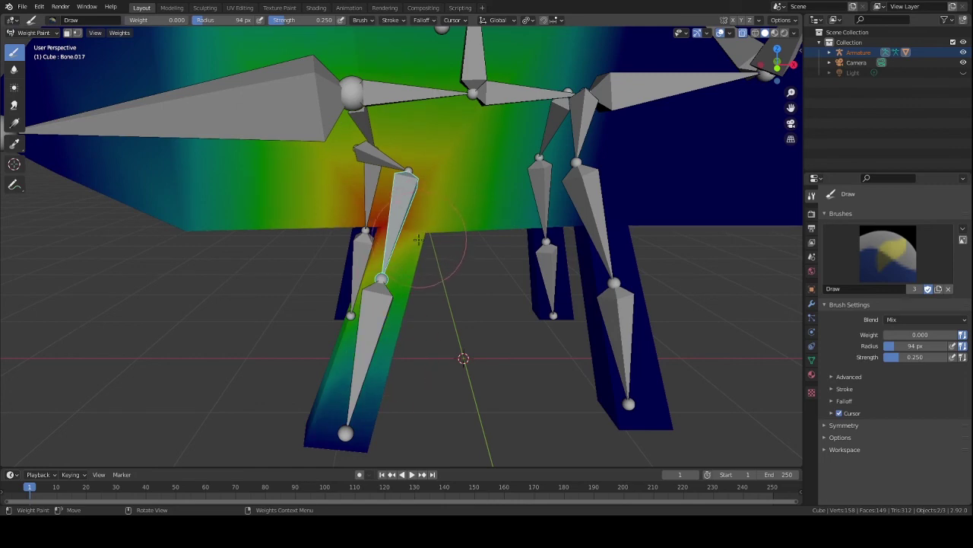
{"action": "left_click", "coordinate": [382, 230]}
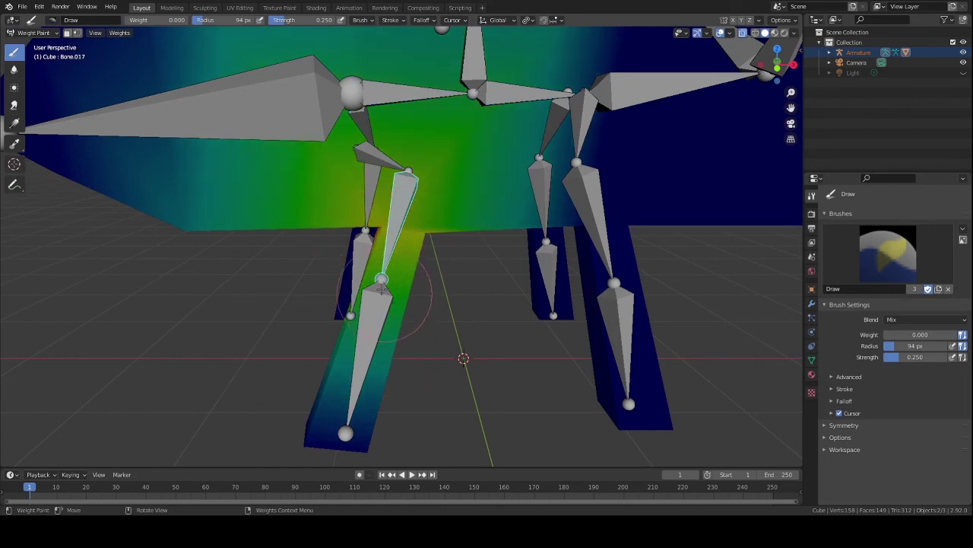
{"action": "mouse_move", "coordinate": [387, 292]}
{"action": "middle_mouse_down"}
{"action": "mouse_move", "coordinate": [389, 255]}
{"action": "mouse_move", "coordinate": [424, 227]}
{"action": "mouse_move", "coordinate": [490, 235]}
{"action": "mouse_move", "coordinate": [514, 262]}
{"action": "middle_mouse_up"}
{"action": "left_click_drag", "start_coordinate": [375, 237], "coordinate": [334, 239]}
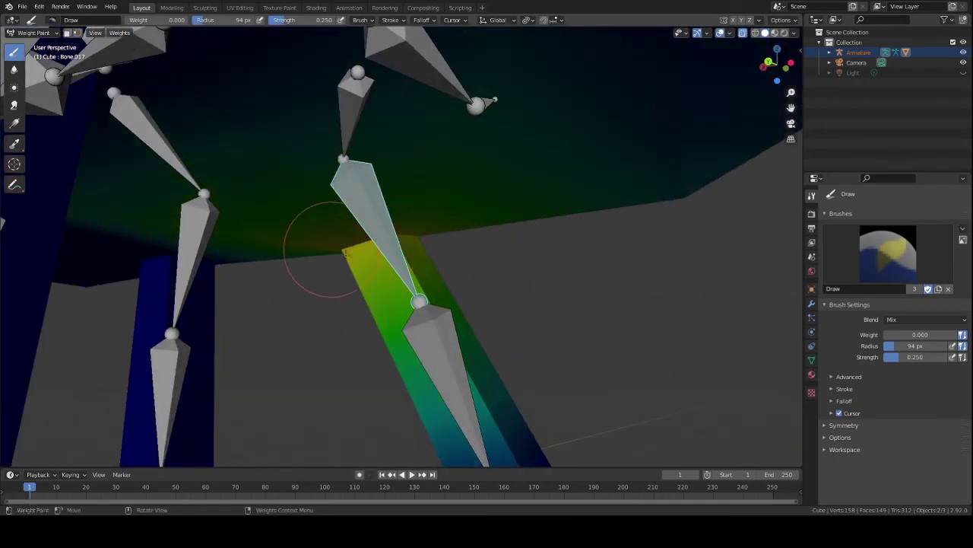
Step: Test the middle leg bone by rotating it about -51°, and rotate it back to a nearly vertical leg pose
{"action": "mouse_move", "coordinate": [334, 240]}
{"action": "middle_mouse_down"}
{"action": "mouse_move", "coordinate": [446, 256]}
{"action": "mouse_move", "coordinate": [341, 283]}
{"action": "mouse_move", "coordinate": [432, 289]}
{"action": "middle_mouse_up"}
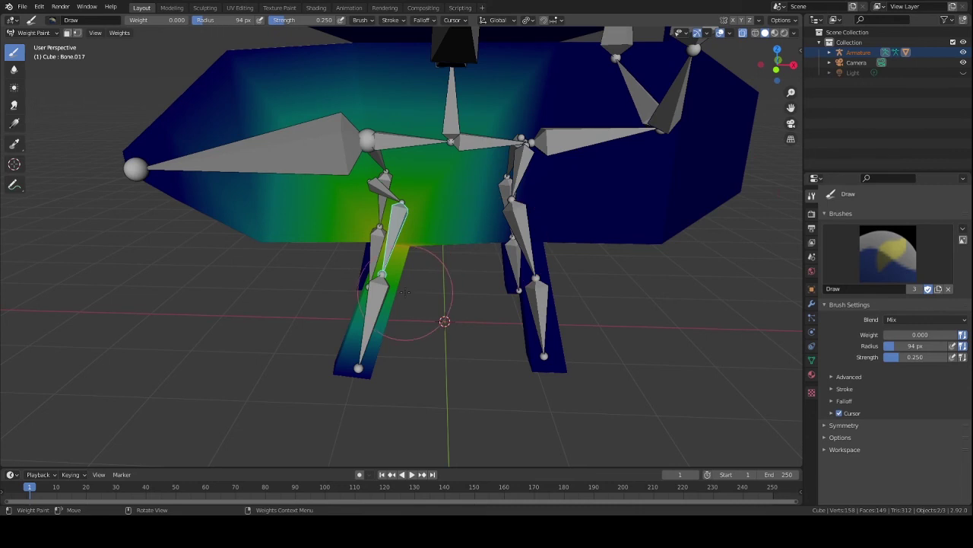
{"action": "key", "text": "r"}
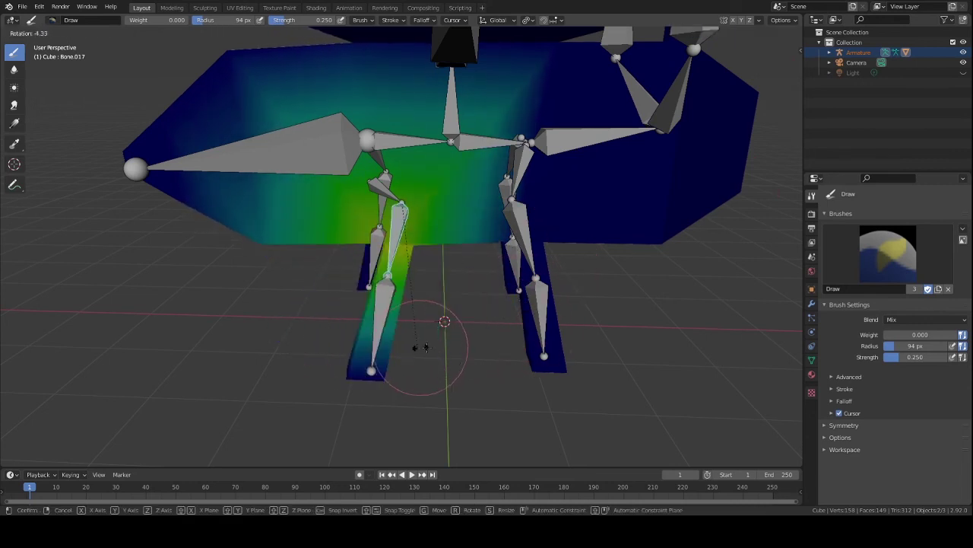
{"action": "left_click", "coordinate": [576, 337]}
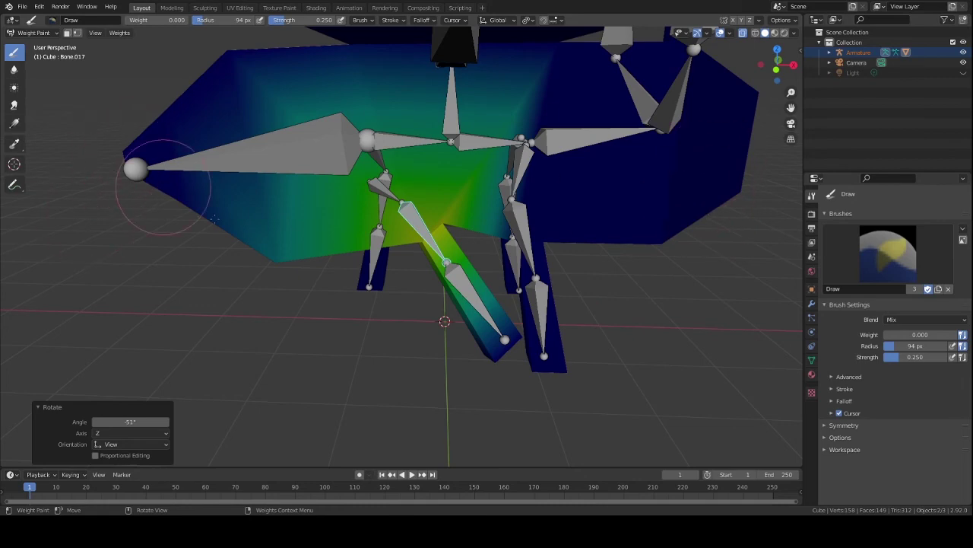
{"action": "middle_click_drag", "start_coordinate": [262, 221], "coordinate": [348, 214]}
{"action": "scroll", "coordinate": [389, 211], "scroll_direction": "down", "scroll_amount": 5}
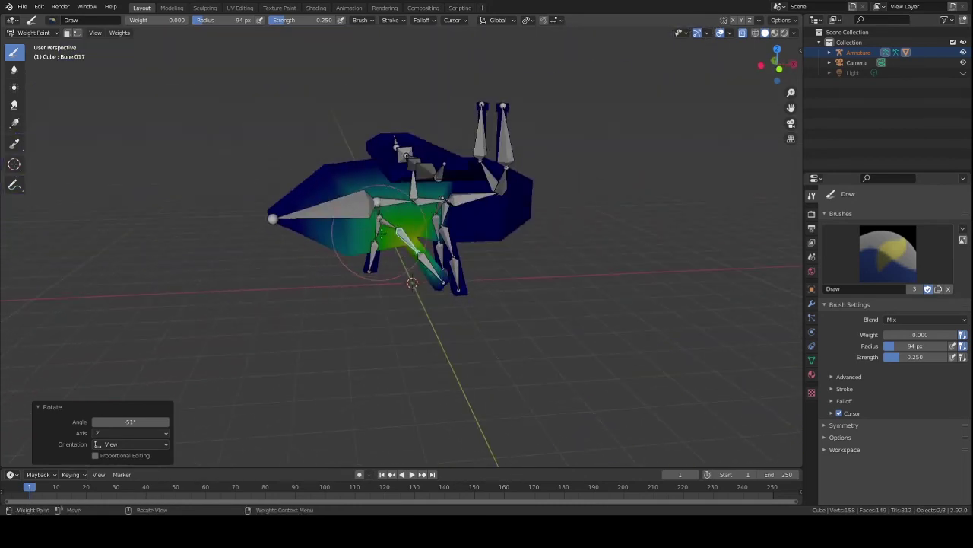
{"action": "key", "text": "r"}
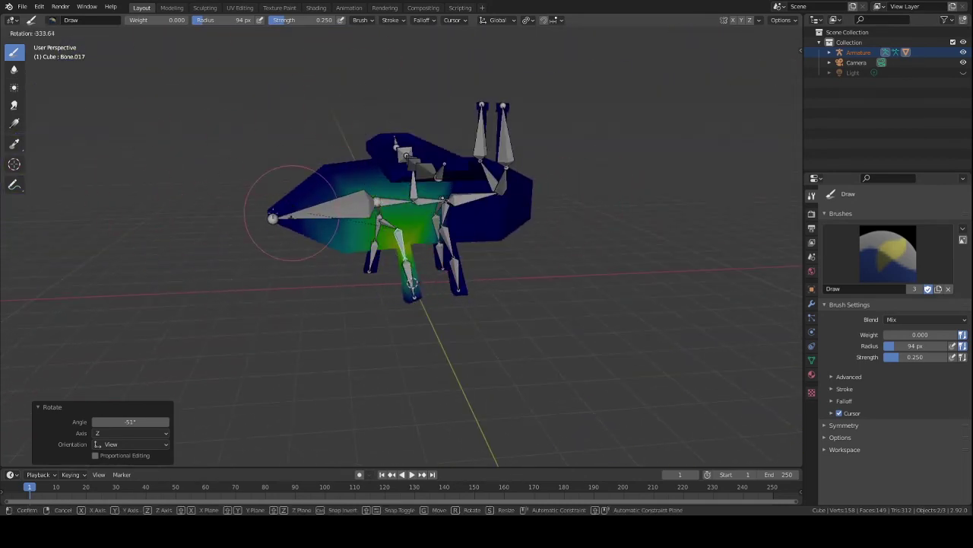
{"action": "left_click", "coordinate": [146, 92]}
{"action": "scroll", "coordinate": [418, 247], "scroll_direction": "up", "scroll_amount": 5}
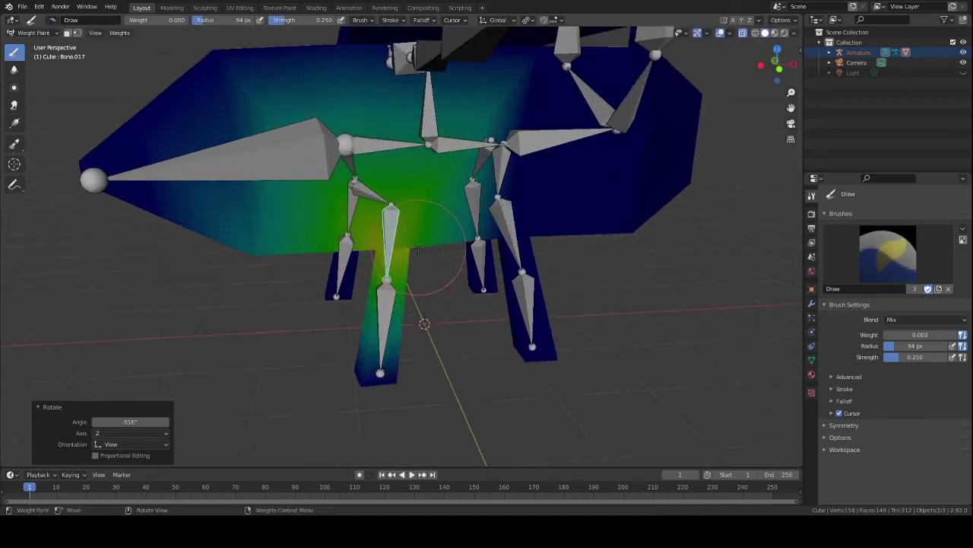
Step: Select the rear leg's lowest bone for weight painting and examine its influence along the leg from several sides
{"action": "scroll", "coordinate": [417, 247], "scroll_direction": "up", "scroll_amount": 1}
{"action": "left_click", "coordinate": [388, 323], "text": "ctrl"}
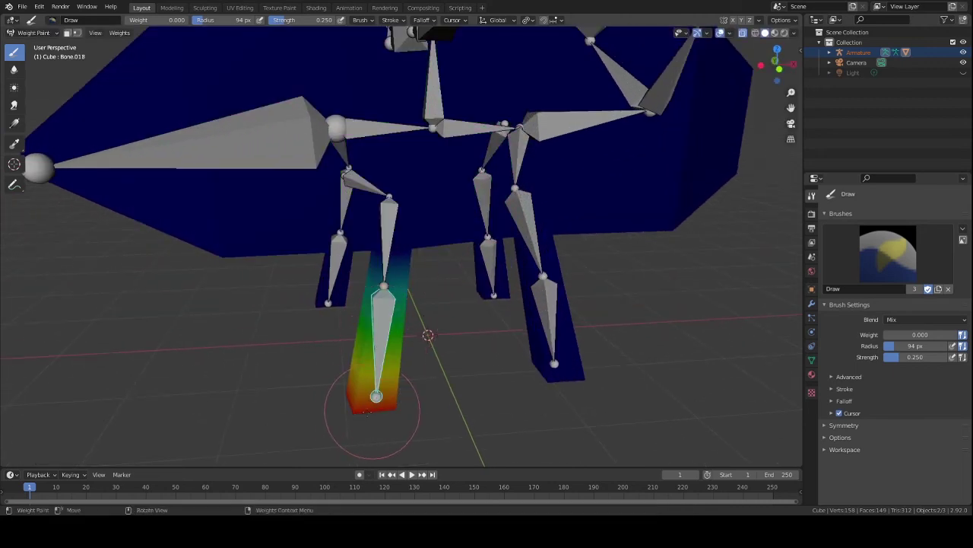
{"action": "mouse_move", "coordinate": [337, 397]}
{"action": "middle_mouse_down"}
{"action": "mouse_move", "coordinate": [454, 303]}
{"action": "mouse_move", "coordinate": [365, 384]}
{"action": "middle_mouse_up"}
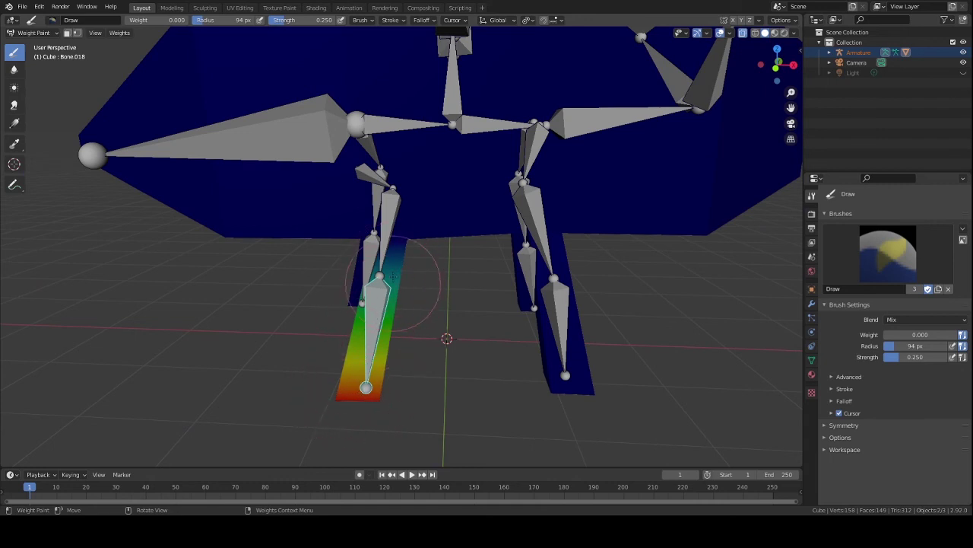
{"action": "middle_click_drag", "start_coordinate": [349, 329], "coordinate": [465, 305]}
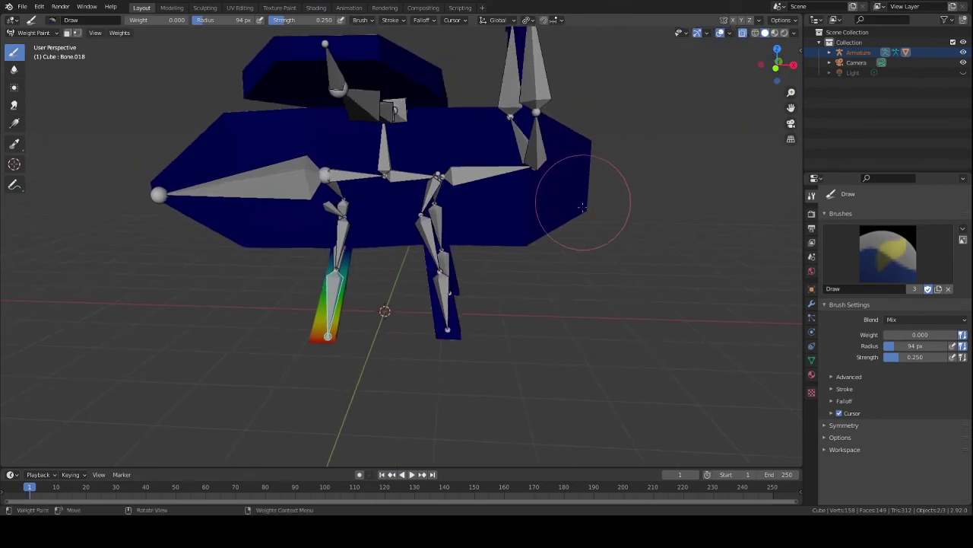
Step: Paint weight 1.000 onto the body's head end for the lowest leg bone and test the effect with a trial rotation
{"action": "right_click", "coordinate": [494, 211]}
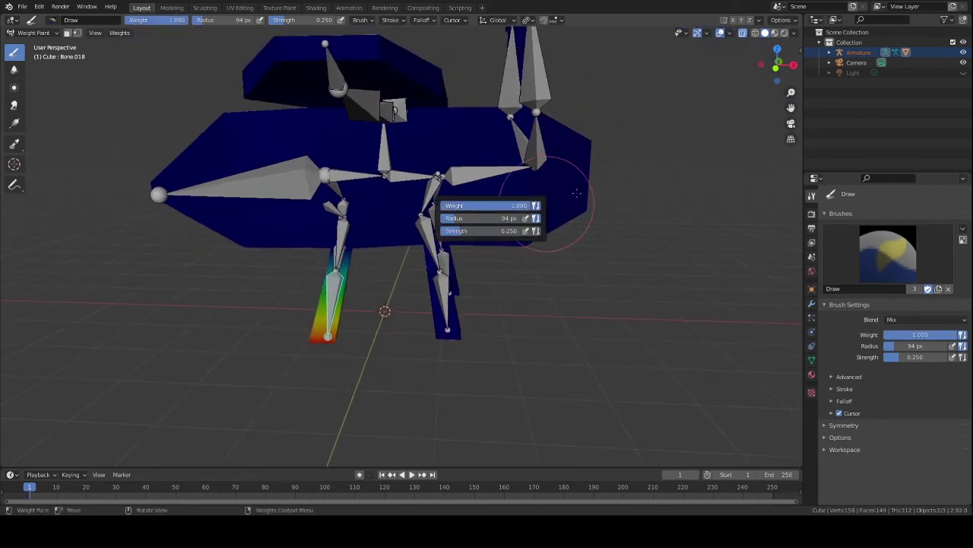
{"action": "left_click_drag", "start_coordinate": [576, 203], "coordinate": [583, 202]}
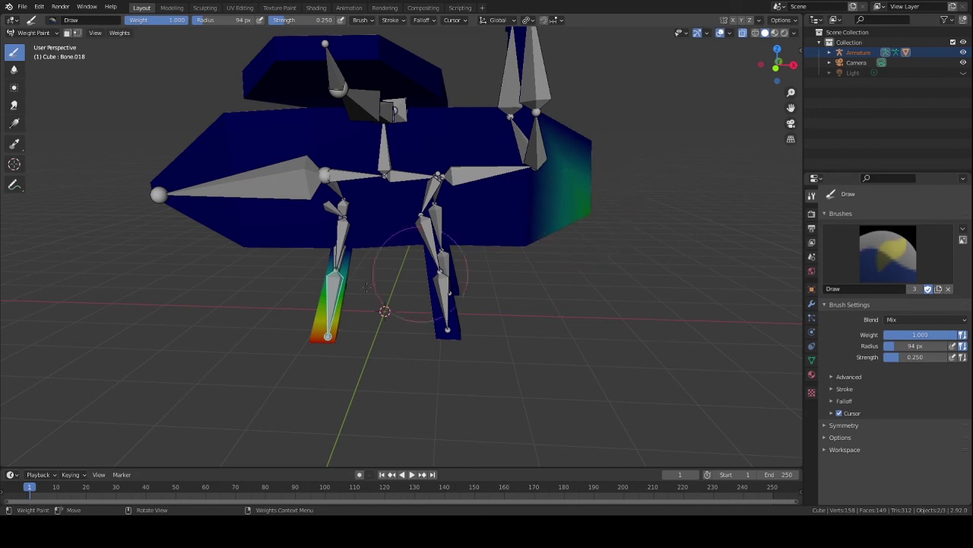
{"action": "key", "text": "r"}
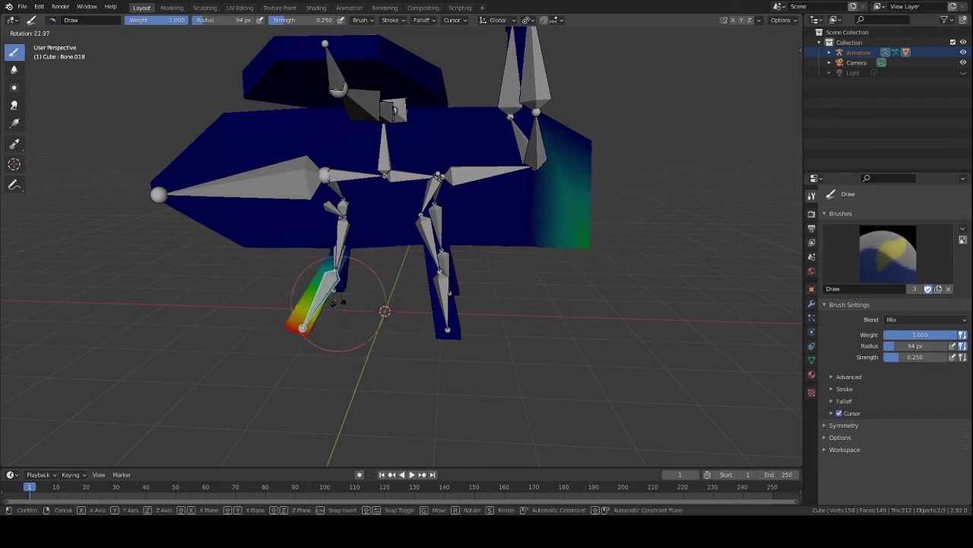
{"action": "right_click", "coordinate": [339, 300]}
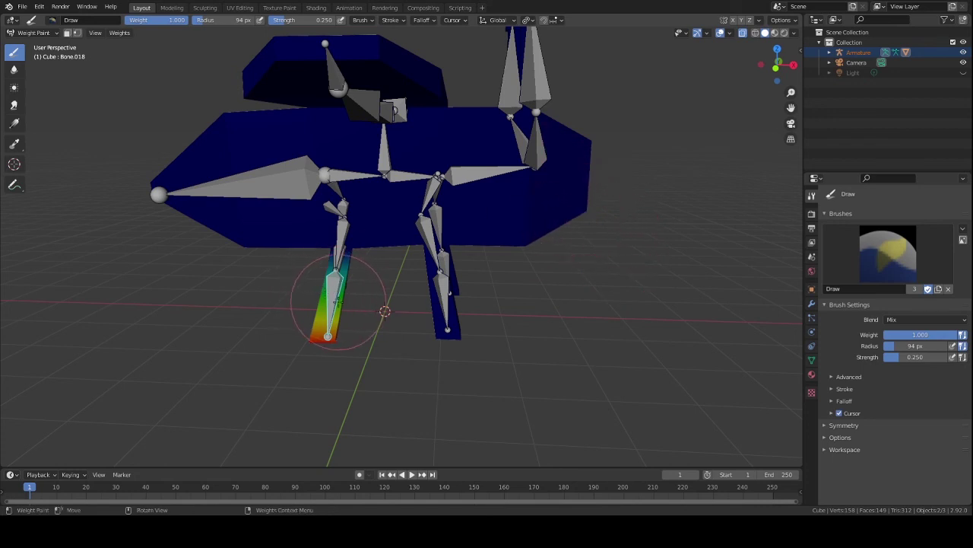
Step: Leave weight painting for Object Mode, select only the armature, and put it in Pose Mode
{"action": "scroll", "coordinate": [423, 250], "scroll_direction": "down", "scroll_amount": 3}
{"action": "middle_click_drag", "start_coordinate": [438, 253], "coordinate": [437, 277]}
{"action": "scroll", "coordinate": [437, 278], "scroll_direction": "up", "scroll_amount": 4}
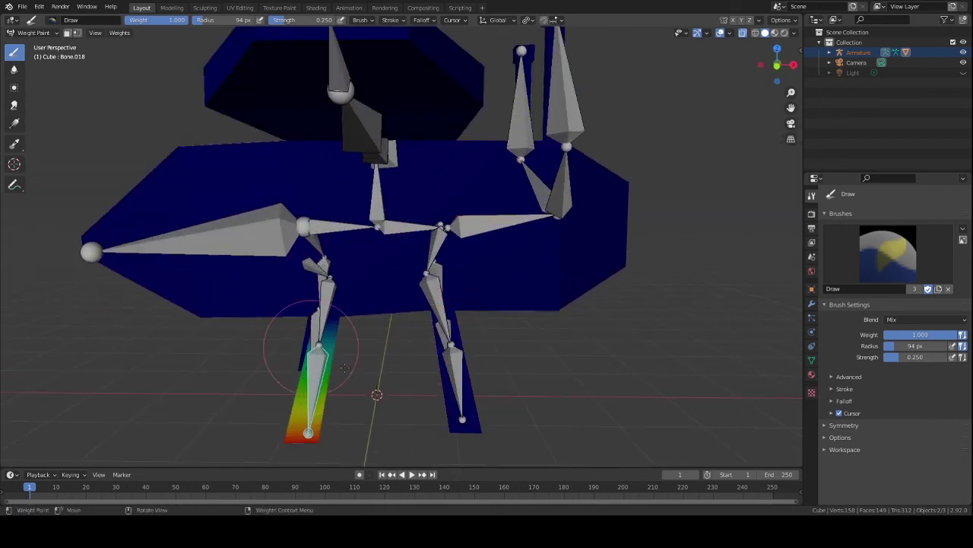
{"action": "scroll", "coordinate": [465, 286], "scroll_direction": "down", "scroll_amount": 4}
{"action": "middle_click_drag", "start_coordinate": [485, 298], "coordinate": [371, 313]}
{"action": "left_click", "coordinate": [33, 33]}
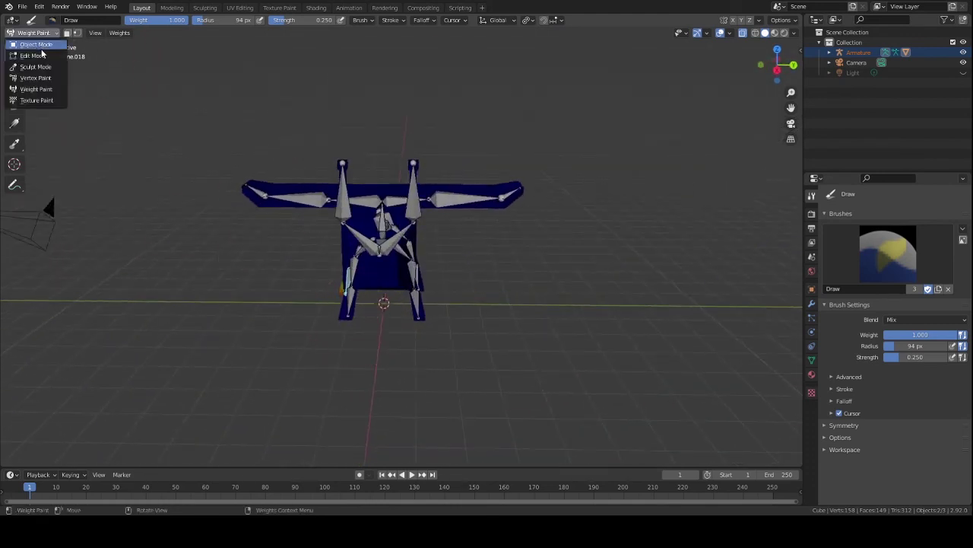
{"action": "left_click", "coordinate": [36, 44]}
{"action": "middle_click_drag", "start_coordinate": [248, 152], "coordinate": [331, 153]}
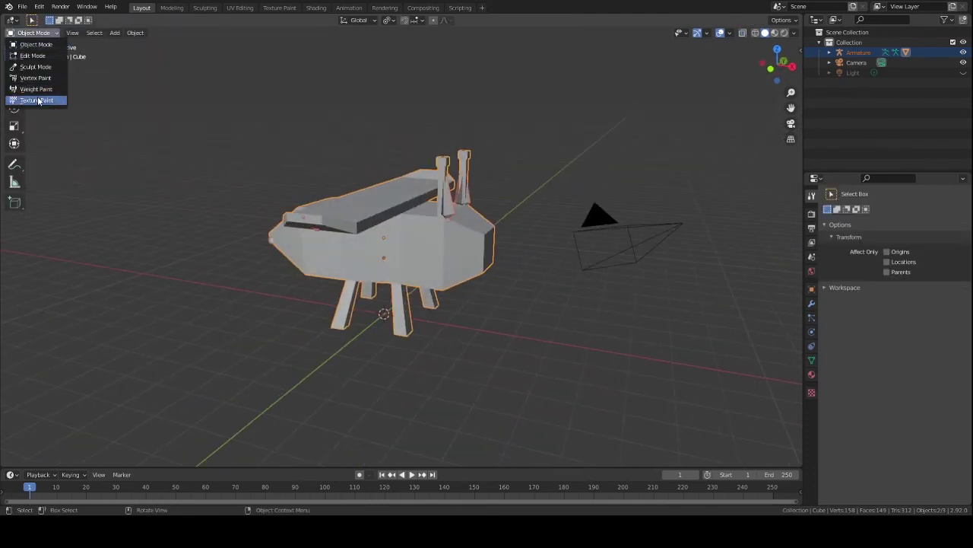
{"action": "left_click", "coordinate": [446, 222]}
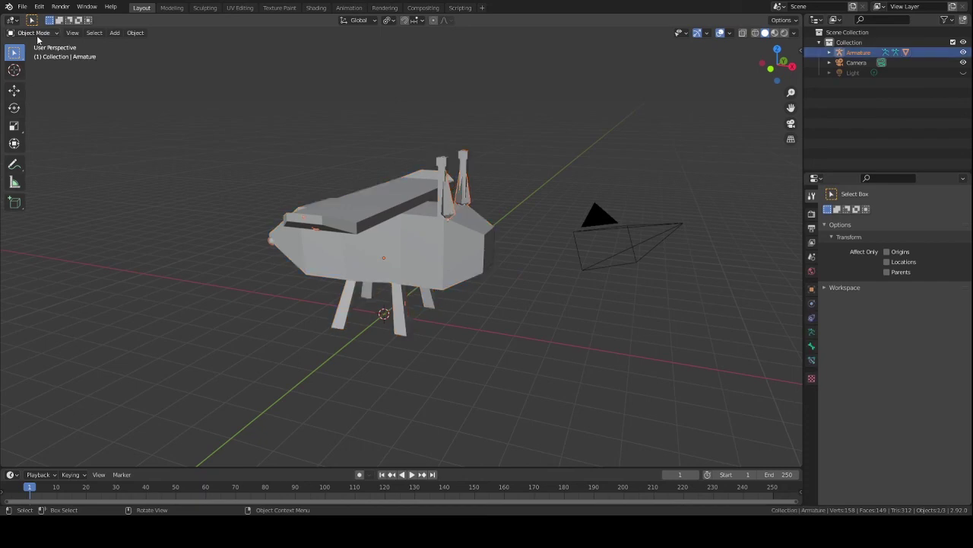
{"action": "left_click", "coordinate": [32, 70]}
{"action": "scroll", "coordinate": [522, 231], "scroll_direction": "up", "scroll_amount": 3}
{"action": "middle_click_drag", "start_coordinate": [498, 251], "coordinate": [390, 208], "text": "shift"}
{"action": "left_click", "coordinate": [444, 193]}
{"action": "key", "text": "r"}
{"action": "right_click", "coordinate": [356, 222]}
Step: Select the large tail bone and pose the bee's abdomen, finishing with a rotation of about 13.9°
{"action": "left_click", "coordinate": [338, 235]}
{"action": "middle_click_drag", "start_coordinate": [337, 235], "coordinate": [449, 259]}
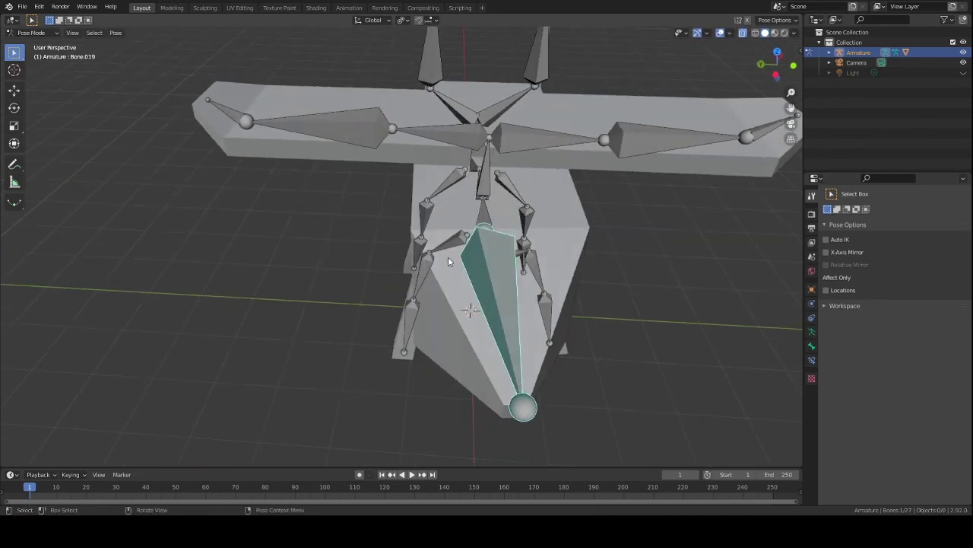
{"action": "key", "text": "g"}
{"action": "left_click", "coordinate": [418, 255]}
{"action": "key", "text": "r"}
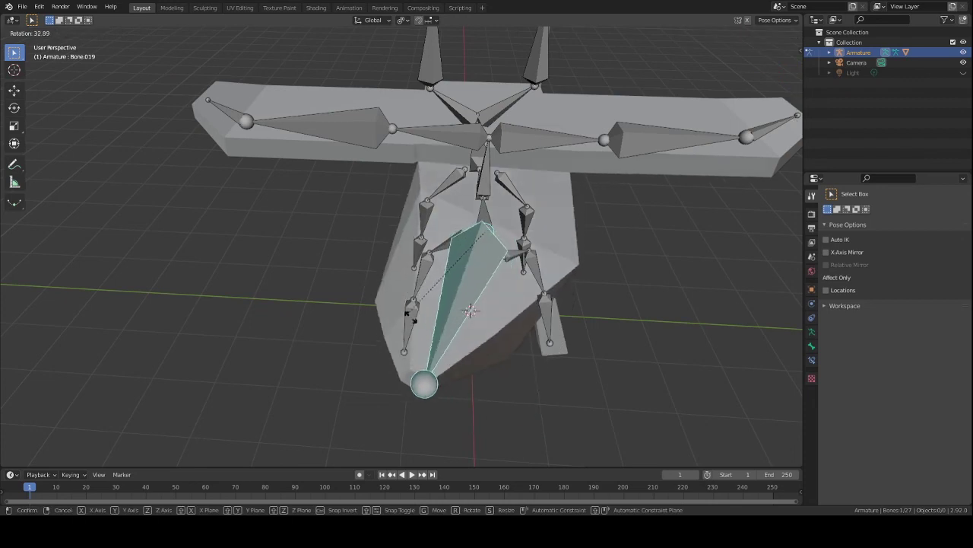
{"action": "left_click", "coordinate": [438, 327]}
{"action": "middle_click_drag", "start_coordinate": [364, 278], "coordinate": [388, 269]}
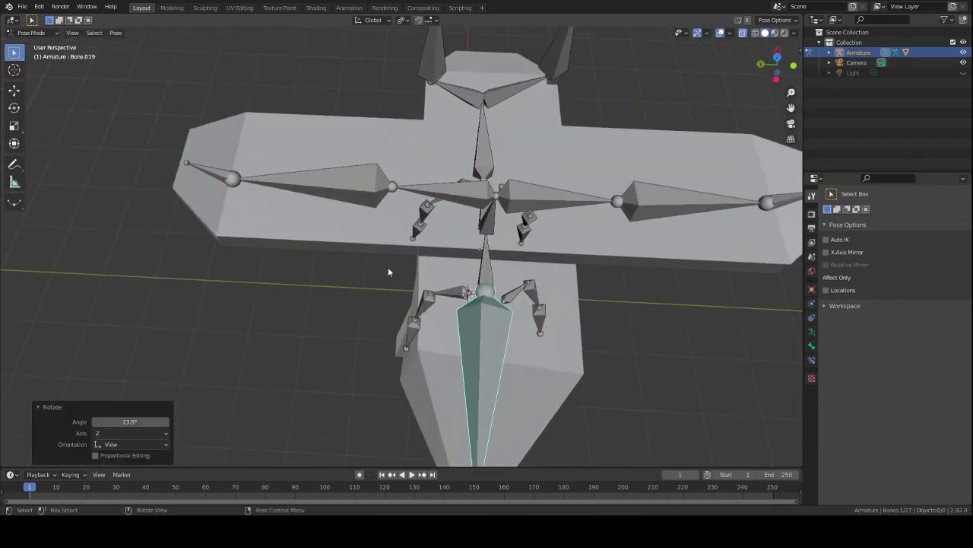
Step: Rotate the inner bones of both wings, the first by about 23.1°, to test the wing deformation
{"action": "left_click", "coordinate": [419, 196]}
{"action": "middle_click_drag", "start_coordinate": [409, 217], "coordinate": [373, 186]}
{"action": "key", "text": "r"}
{"action": "left_click", "coordinate": [381, 158]}
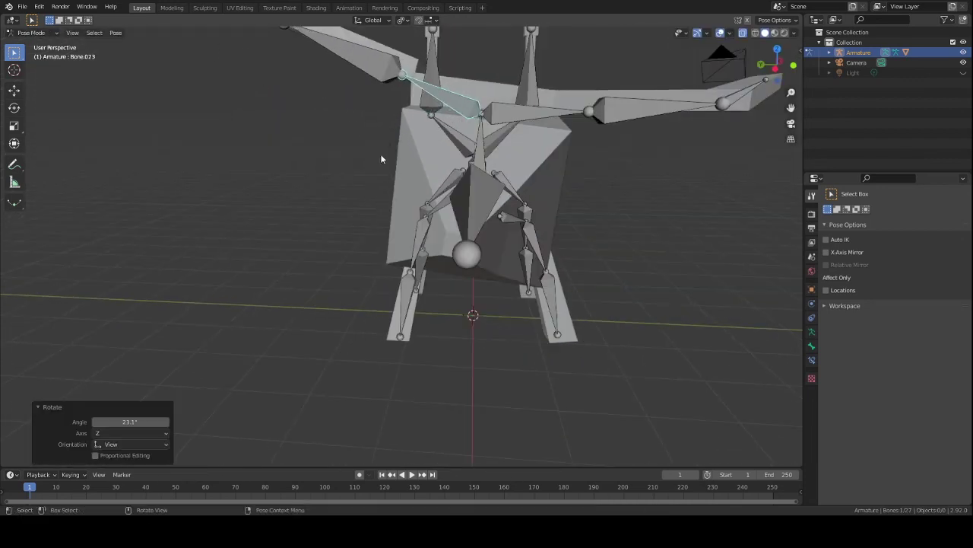
{"action": "left_click", "coordinate": [570, 107]}
{"action": "key", "text": "r"}
{"action": "left_click", "coordinate": [561, 161]}
{"action": "middle_click_drag", "start_coordinate": [561, 161], "coordinate": [444, 190]}
{"action": "scroll", "coordinate": [444, 190], "scroll_direction": "down", "scroll_amount": 4}
{"action": "scroll", "coordinate": [441, 190], "scroll_direction": "up", "scroll_amount": 3}
{"action": "middle_click_drag", "start_coordinate": [409, 318], "coordinate": [450, 346]}
{"action": "scroll", "coordinate": [421, 319], "scroll_direction": "up", "scroll_amount": 4}
{"action": "scroll", "coordinate": [526, 271], "scroll_direction": "down", "scroll_amount": 5}
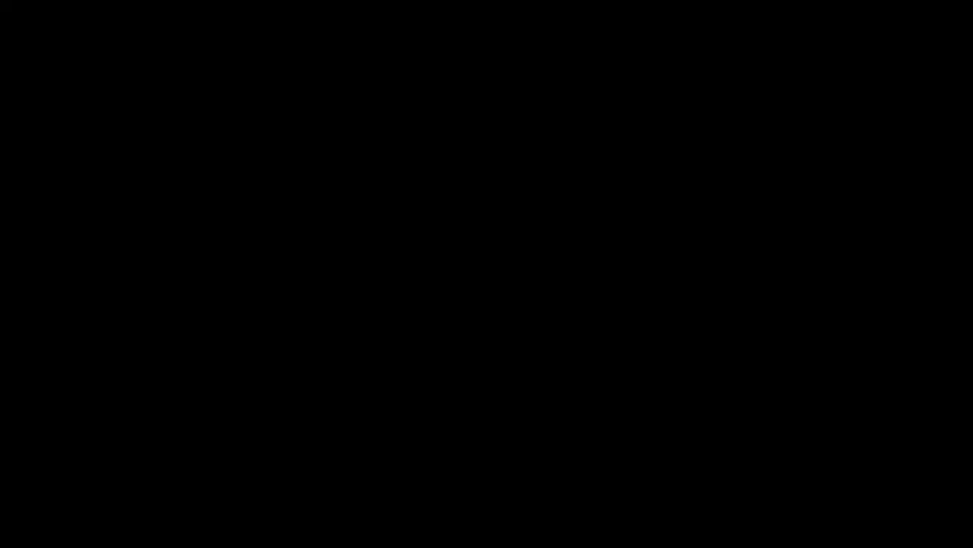